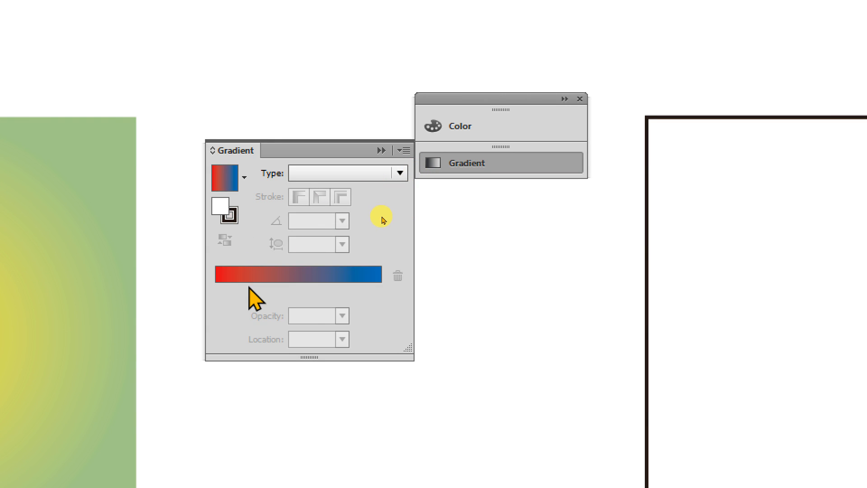
Set the gradient type to Linear and apply the Fade to Black gradient preset
{"action": "left_click", "coordinate": [400, 173]}
{"action": "left_click", "coordinate": [382, 191]}
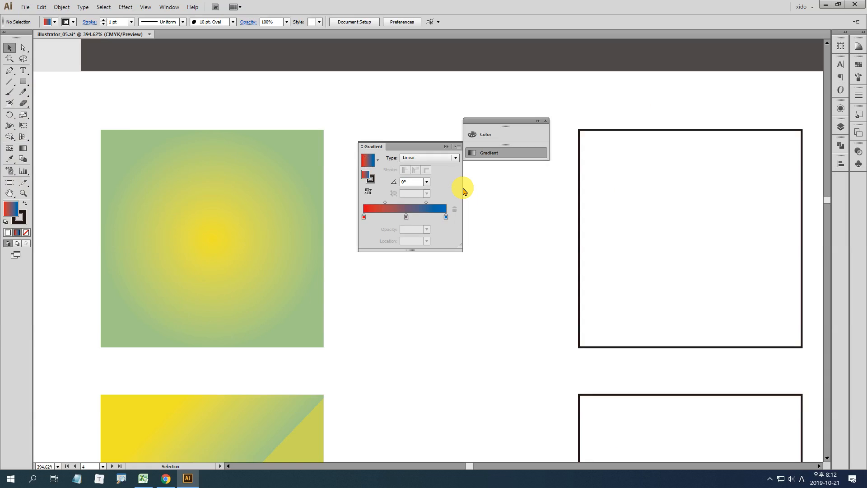
{"action": "left_click_drag", "start_coordinate": [461, 265], "coordinate": [77, 220]}
{"action": "left_click", "coordinate": [457, 149]}
{"action": "left_click", "coordinate": [455, 185]}
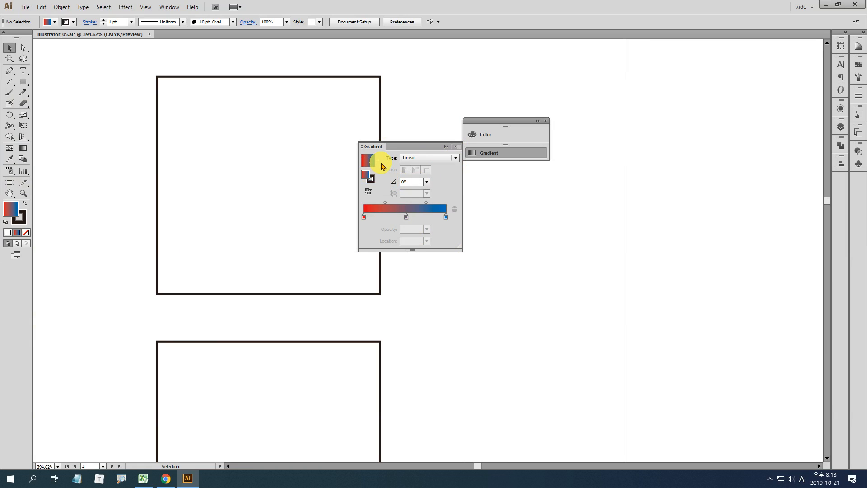
{"action": "left_click", "coordinate": [378, 161]}
{"action": "left_click", "coordinate": [332, 181]}
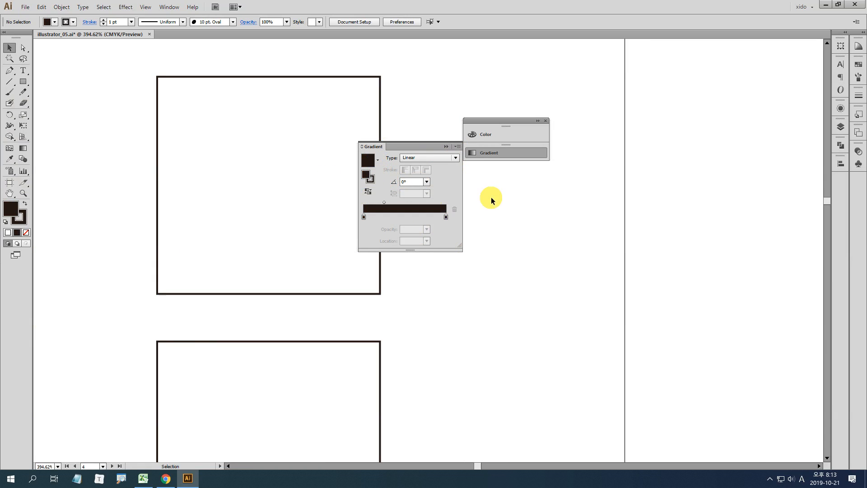
Select the first empty square and compare it with the yellow-green radial sample square beside it
{"action": "left_click", "coordinate": [286, 136]}
{"action": "key", "text": "space"}
{"action": "left_click_drag", "start_coordinate": [135, 133], "coordinate": [582, 125]}
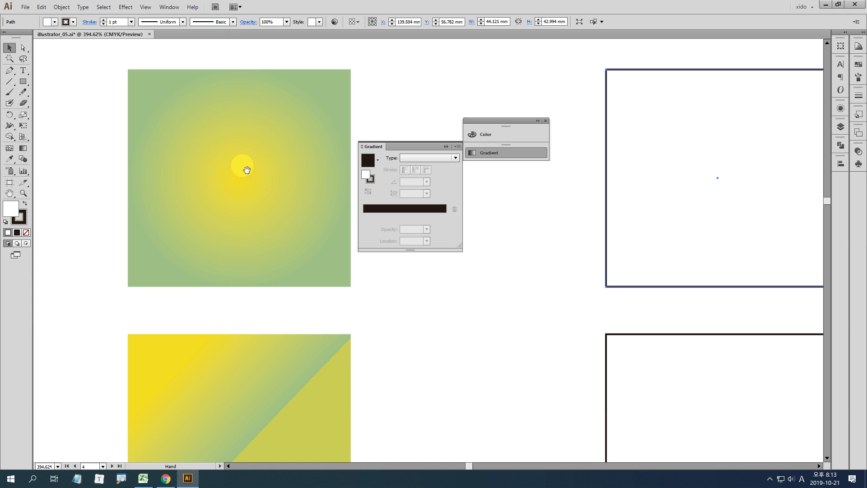
{"action": "left_click_drag", "start_coordinate": [287, 122], "coordinate": [12, 131]}
{"action": "left_click_drag", "start_coordinate": [181, 137], "coordinate": [537, 121]}
{"action": "left_click_drag", "start_coordinate": [272, 161], "coordinate": [0, 153]}
{"action": "left_click_drag", "start_coordinate": [102, 150], "coordinate": [54, 160]}
Examine the gradient types offered for the selected square without choosing one, and deselect the square
{"action": "left_click", "coordinate": [429, 158]}
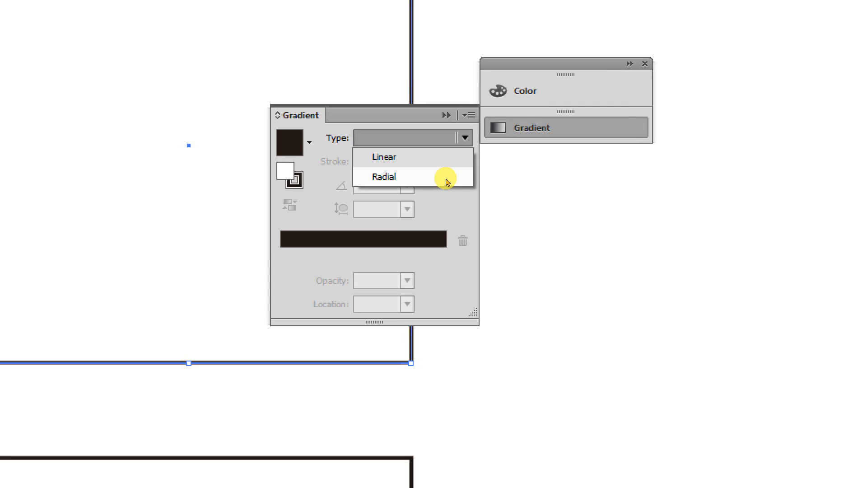
{"action": "left_click", "coordinate": [573, 128]}
{"action": "left_click", "coordinate": [573, 129]}
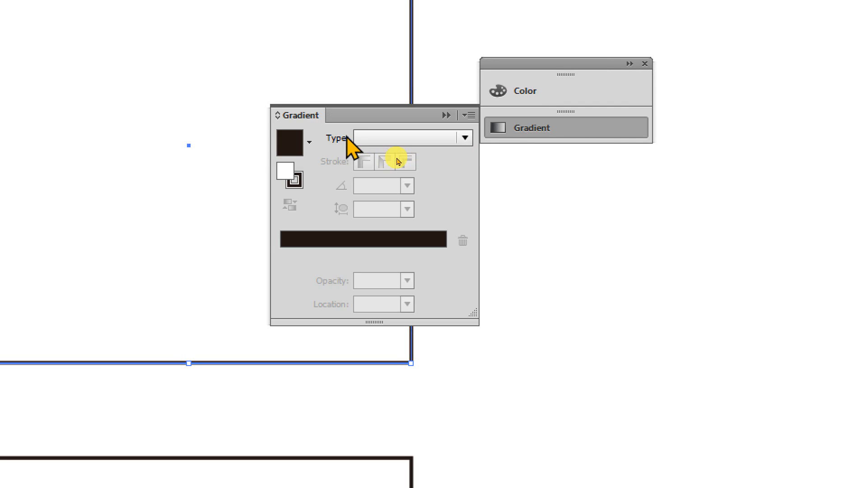
{"action": "left_click", "coordinate": [407, 138]}
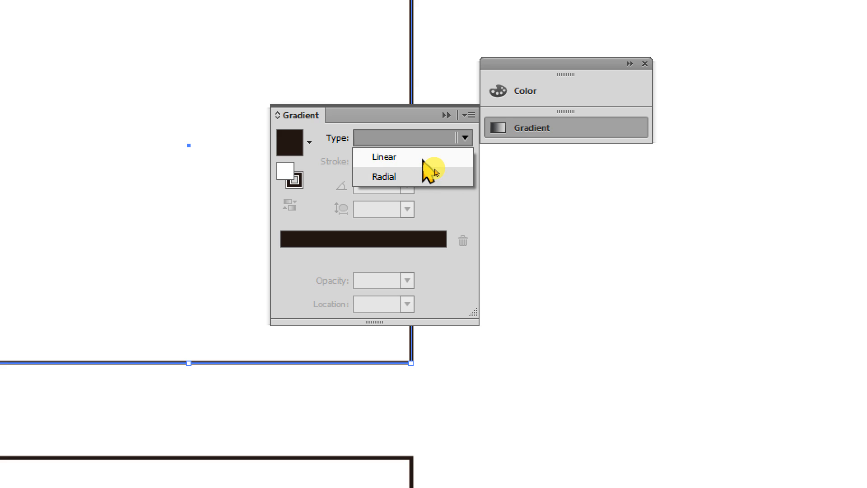
{"action": "left_click", "coordinate": [652, 349]}
{"action": "left_click", "coordinate": [652, 349]}
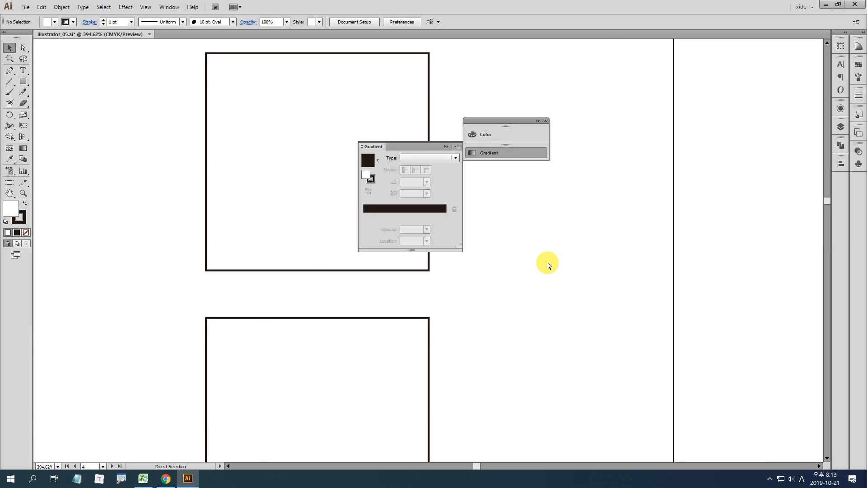
Bring the long blue, pink and red-to-blue gradient strips into view and move the Color and Gradient panels clear of them
{"action": "key", "text": "ctrl+minus"}
{"action": "key", "text": "ctrl+minus"}
{"action": "key", "text": "ctrl+minus"}
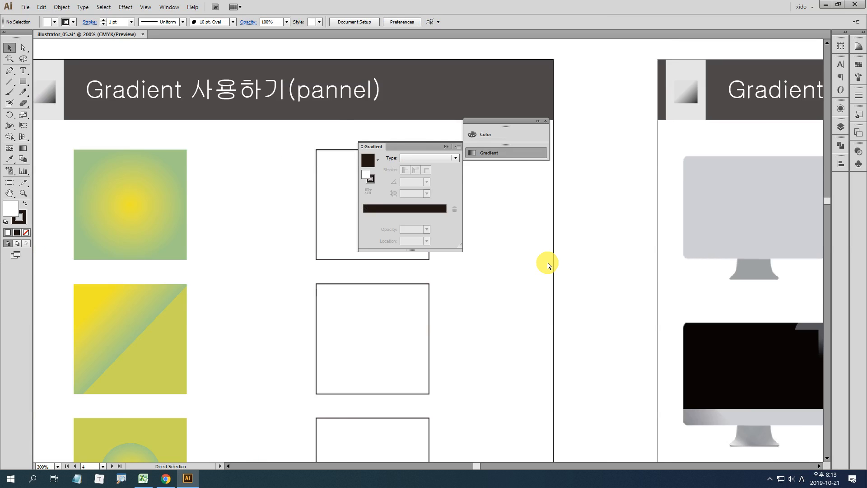
{"action": "left_click_drag", "start_coordinate": [274, 334], "coordinate": [98, 306]}
{"action": "left_click_drag", "start_coordinate": [598, 313], "coordinate": [45, 391]}
{"action": "left_click_drag", "start_coordinate": [820, 191], "coordinate": [316, 343]}
{"action": "left_click_drag", "start_coordinate": [499, 212], "coordinate": [216, 397]}
{"action": "left_click_drag", "start_coordinate": [582, 313], "coordinate": [332, 404]}
{"action": "left_click_drag", "start_coordinate": [601, 355], "coordinate": [304, 314]}
{"action": "left_click_drag", "start_coordinate": [503, 121], "coordinate": [745, 135]}
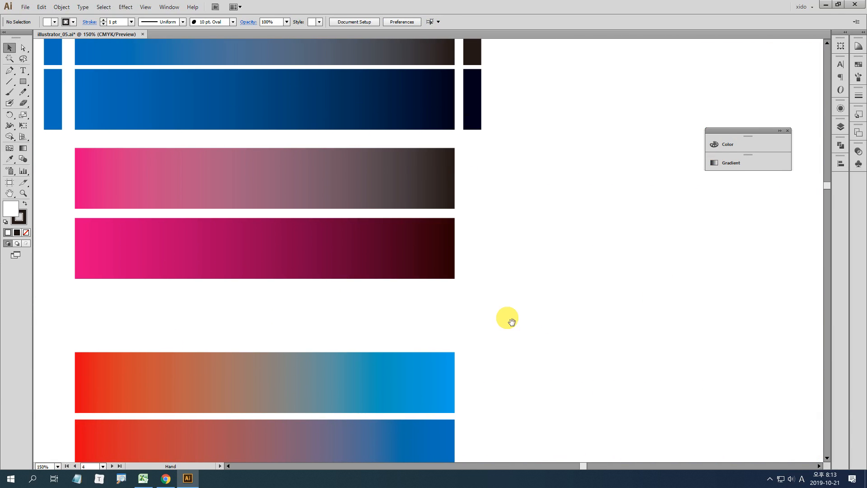
Select each of the three red-to-blue gradient strips in turn to compare their color transitions
{"action": "left_click_drag", "start_coordinate": [318, 212], "coordinate": [374, 199]}
{"action": "left_click", "coordinate": [384, 169]}
{"action": "left_click", "coordinate": [392, 231]}
{"action": "left_click_drag", "start_coordinate": [379, 343], "coordinate": [418, 163]}
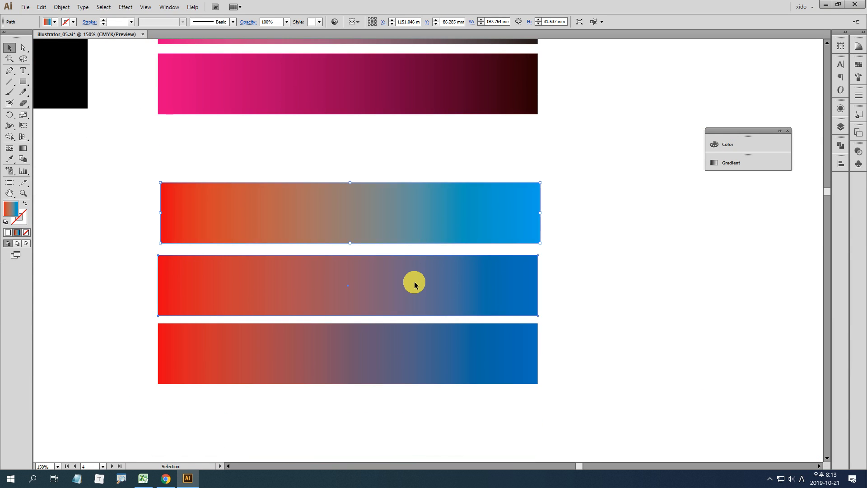
{"action": "left_click", "coordinate": [400, 345]}
{"action": "left_click_drag", "start_coordinate": [274, 342], "coordinate": [283, 206]}
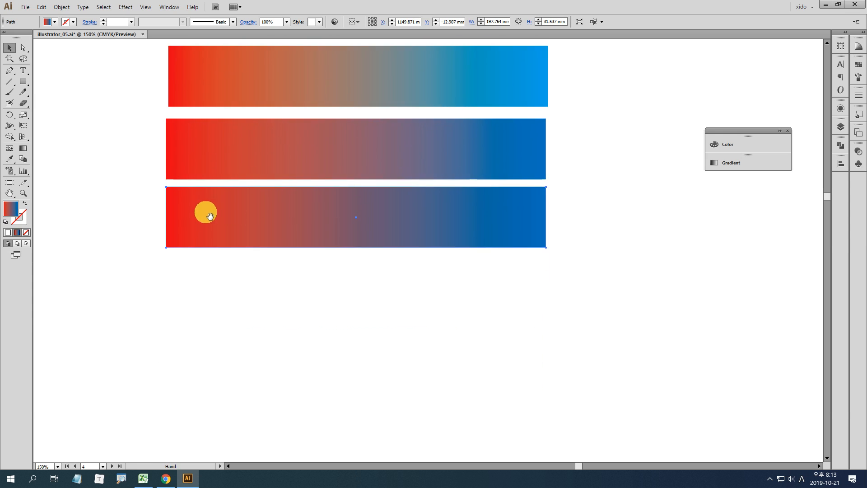
Return to the first sample square, regroup the Color and Gradient panels beside it, and expand the gradient settings
{"action": "key", "text": "ctrl"}
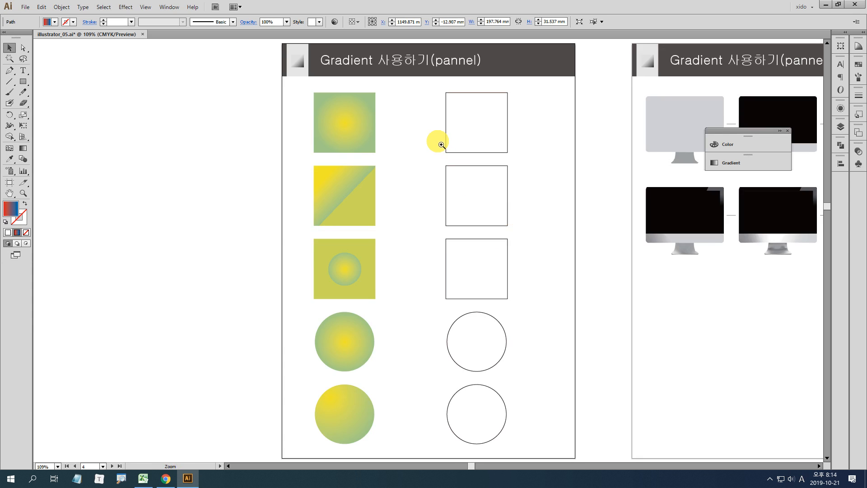
{"action": "left_click", "coordinate": [438, 142], "text": "ctrl"}
{"action": "left_click", "coordinate": [378, 210], "text": "ctrl"}
{"action": "left_click", "coordinate": [423, 285], "text": "ctrl"}
{"action": "left_click", "coordinate": [461, 246], "text": "ctrl"}
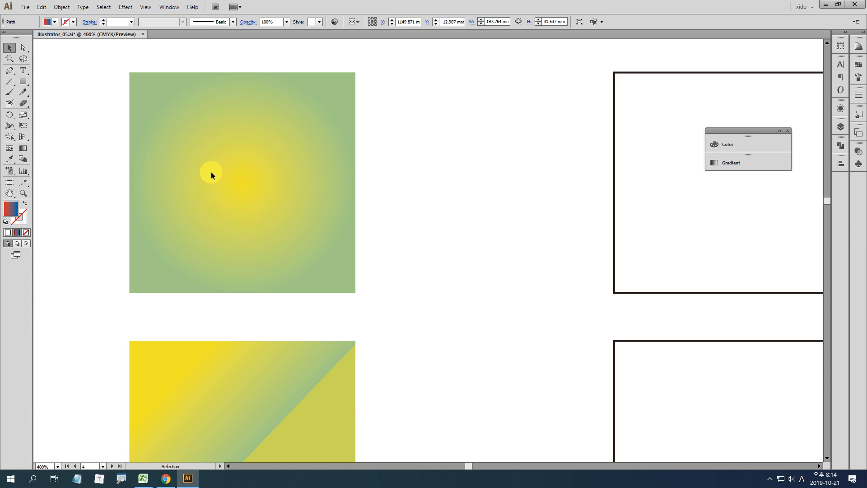
{"action": "left_click_drag", "start_coordinate": [714, 136], "coordinate": [484, 96]}
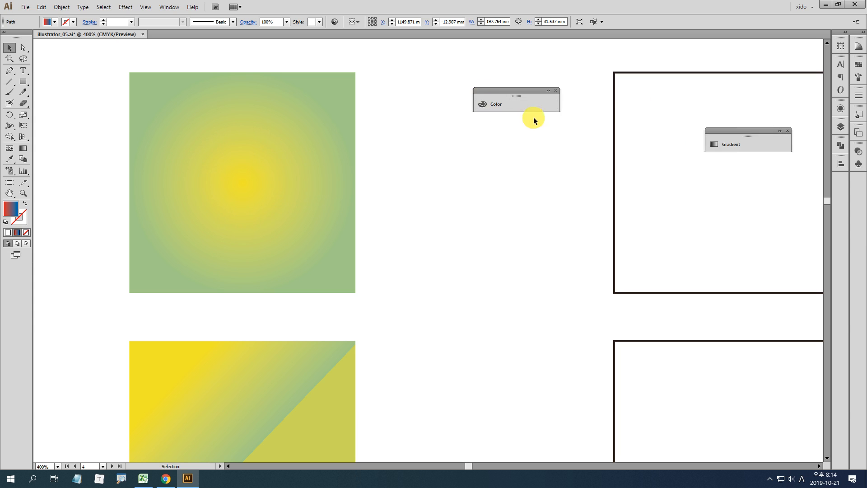
{"action": "left_click_drag", "start_coordinate": [736, 130], "coordinate": [507, 127]}
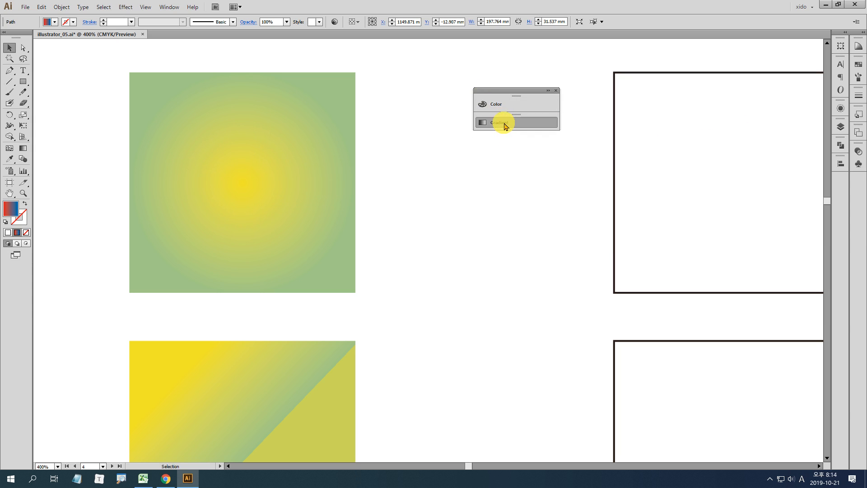
{"action": "left_click", "coordinate": [505, 123]}
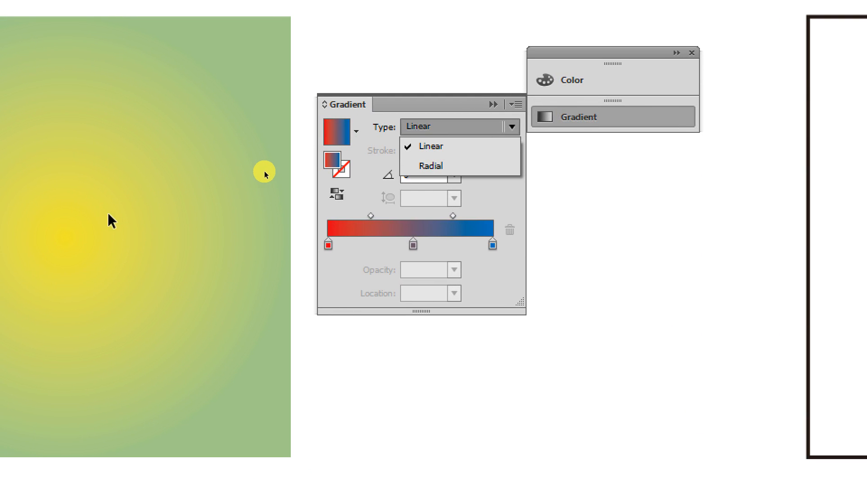
Sample the yellow-green radial gradient from the first sample square with the Eyedropper tool
{"action": "left_click", "coordinate": [264, 171]}
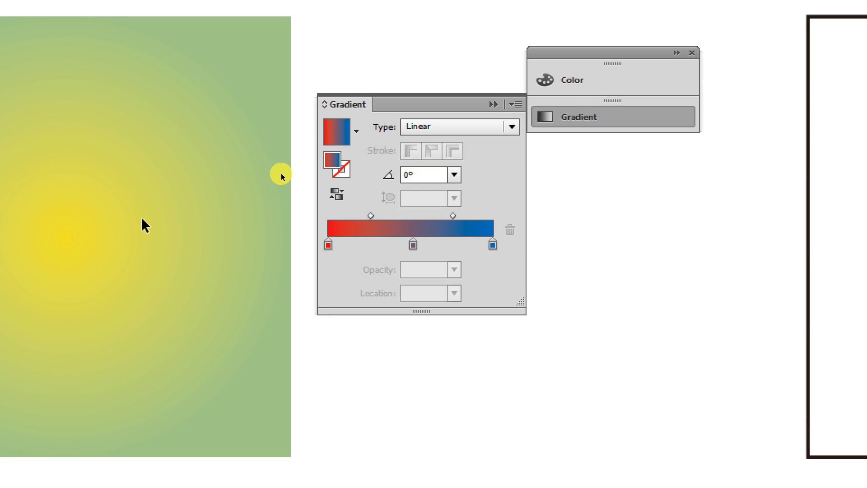
{"action": "key", "text": "i"}
{"action": "left_click", "coordinate": [282, 175]}
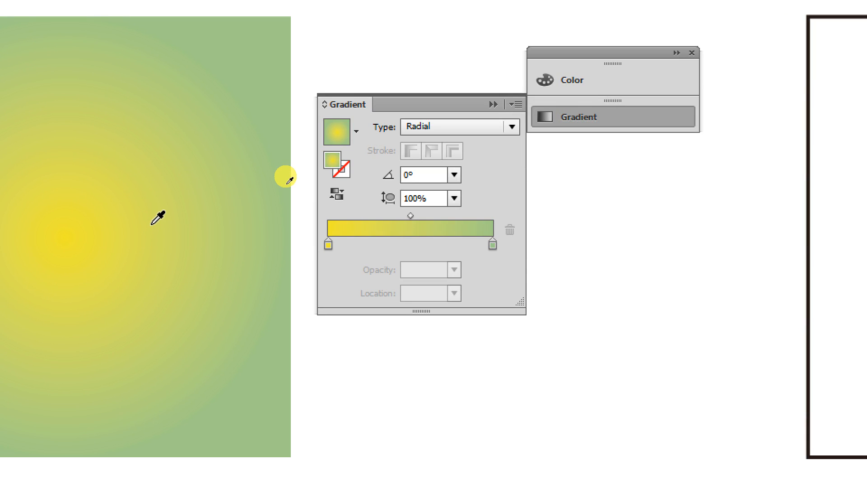
{"action": "left_click_drag", "start_coordinate": [108, 271], "coordinate": [229, 197]}
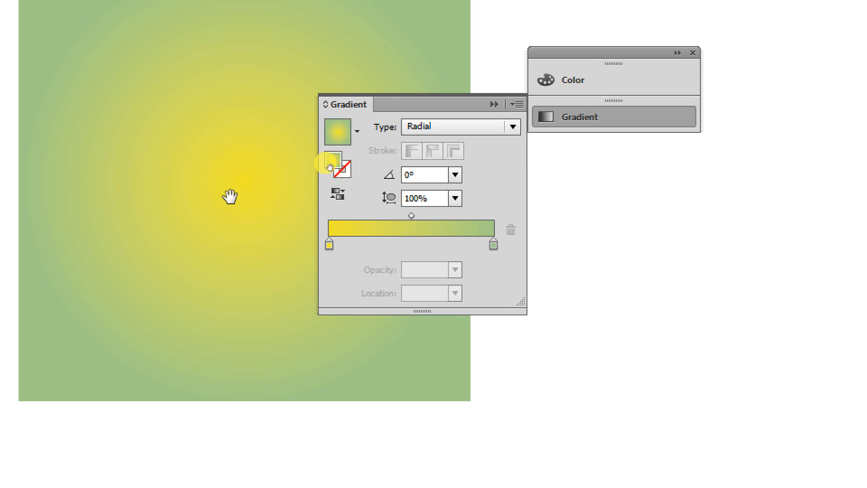
{"action": "left_click_drag", "start_coordinate": [234, 114], "coordinate": [209, 134]}
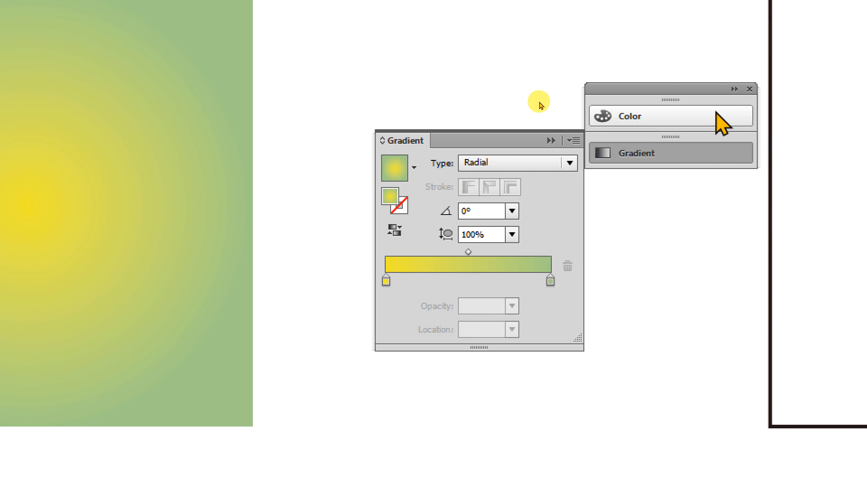
Set the fill color to solid yellow with C 0, M 0, Y 100, K 0
{"action": "left_click", "coordinate": [662, 82]}
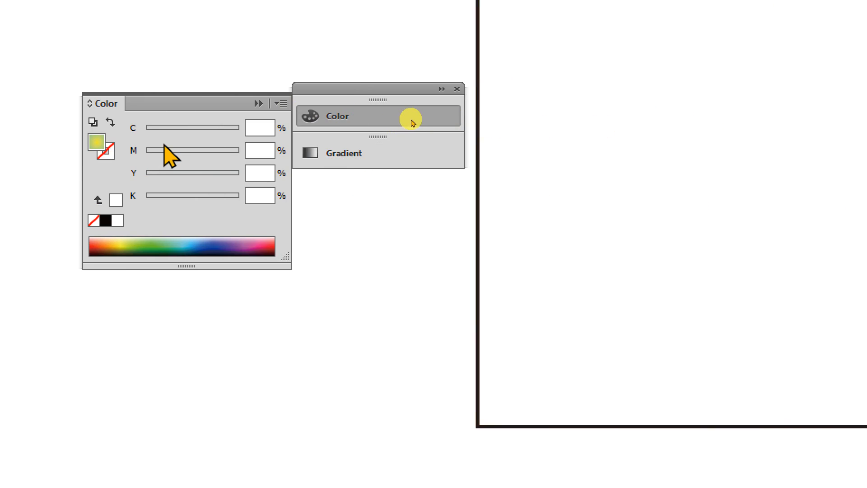
{"action": "left_click", "coordinate": [180, 173]}
{"action": "left_click_drag", "start_coordinate": [180, 176], "coordinate": [276, 177]}
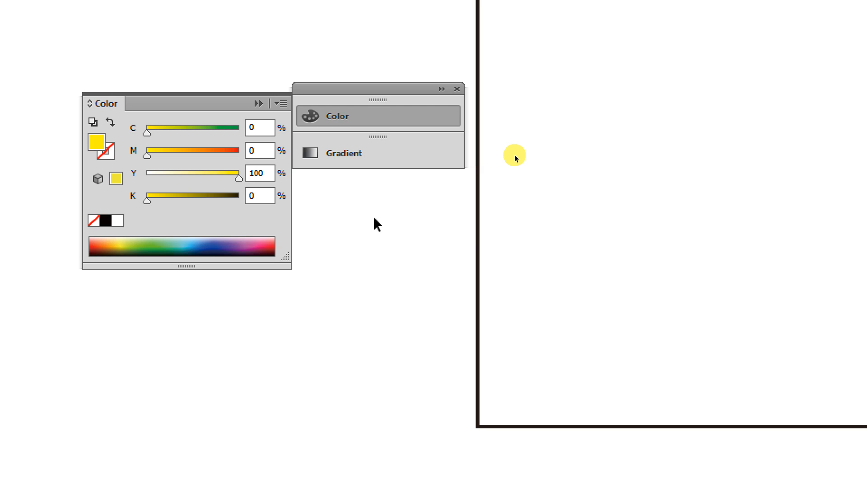
Separate the Color and Gradient panels, place them on either side of the first empty square, and expand both
{"action": "key", "text": "ctrl+minus"}
{"action": "left_click_drag", "start_coordinate": [366, 220], "coordinate": [93, 225]}
{"action": "left_click_drag", "start_coordinate": [326, 108], "coordinate": [113, 69]}
{"action": "left_click", "coordinate": [253, 64]}
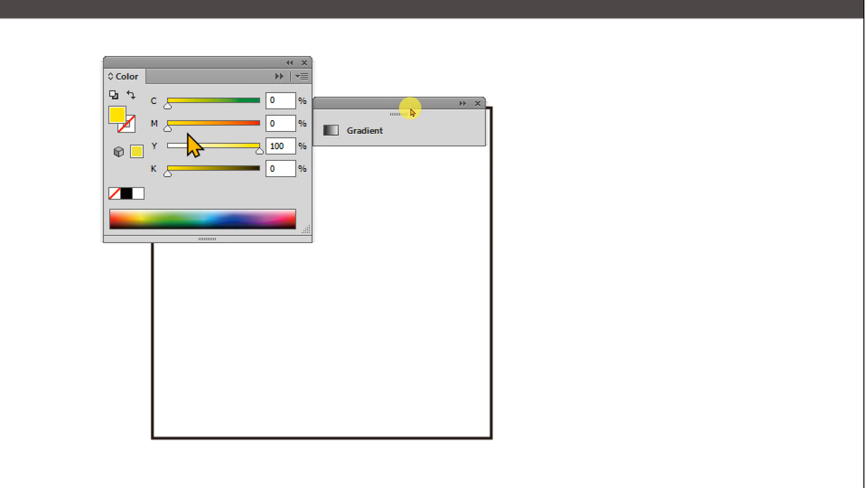
{"action": "left_click_drag", "start_coordinate": [269, 62], "coordinate": [155, 103]}
{"action": "left_click", "coordinate": [296, 171]}
{"action": "left_click_drag", "start_coordinate": [331, 218], "coordinate": [372, 207]}
{"action": "left_click_drag", "start_coordinate": [374, 116], "coordinate": [666, 130]}
{"action": "left_click", "coordinate": [711, 94]}
Apply the Fade to Black gradient preset, then restore the last solid yellow as the fill
{"action": "left_click", "coordinate": [605, 148]}
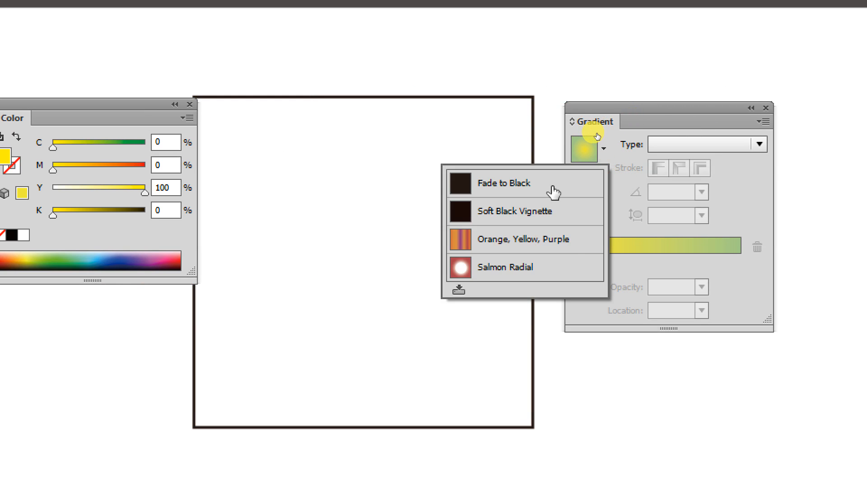
{"action": "left_click", "coordinate": [550, 183]}
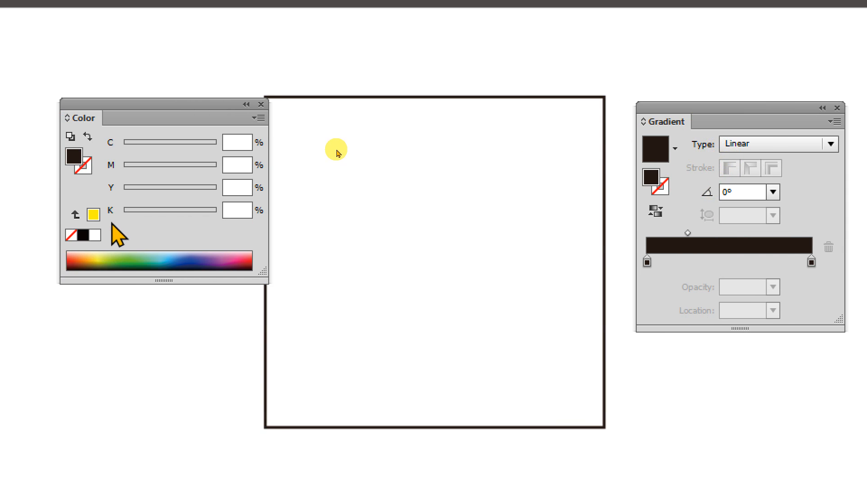
{"action": "left_click", "coordinate": [22, 214]}
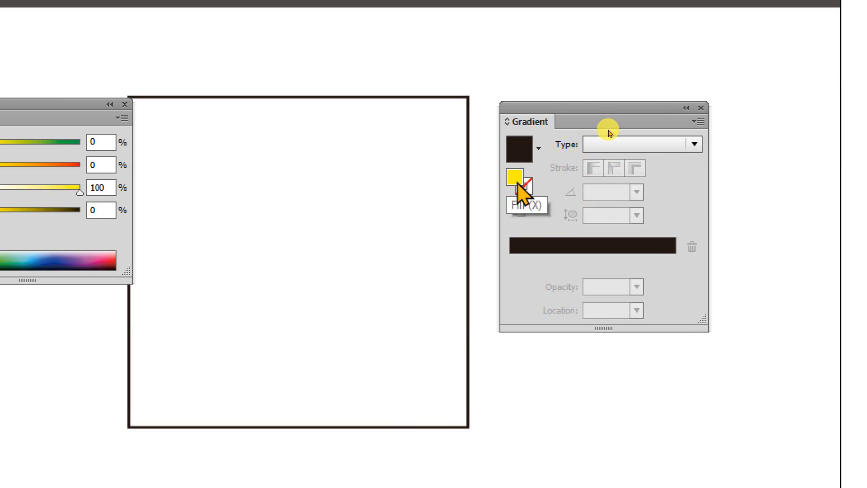
Select the first empty square and fill it with yellow by setting Y to 100%
{"action": "left_click", "coordinate": [380, 96]}
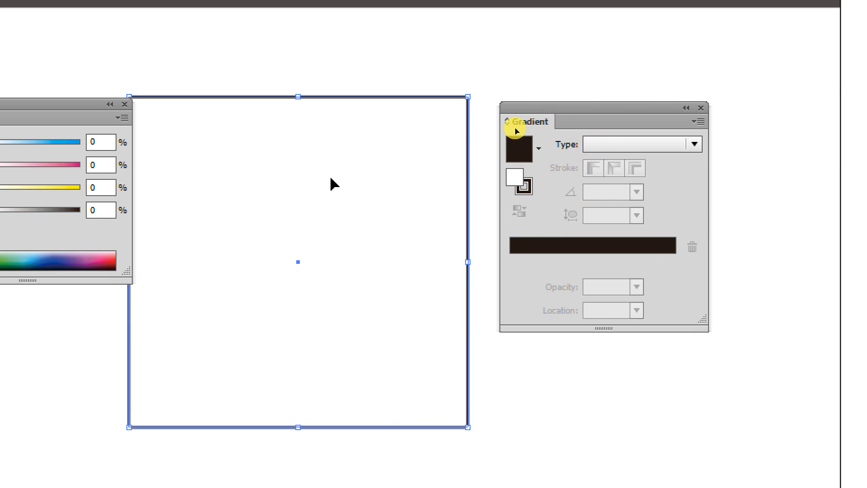
{"action": "left_click_drag", "start_coordinate": [67, 189], "coordinate": [128, 195]}
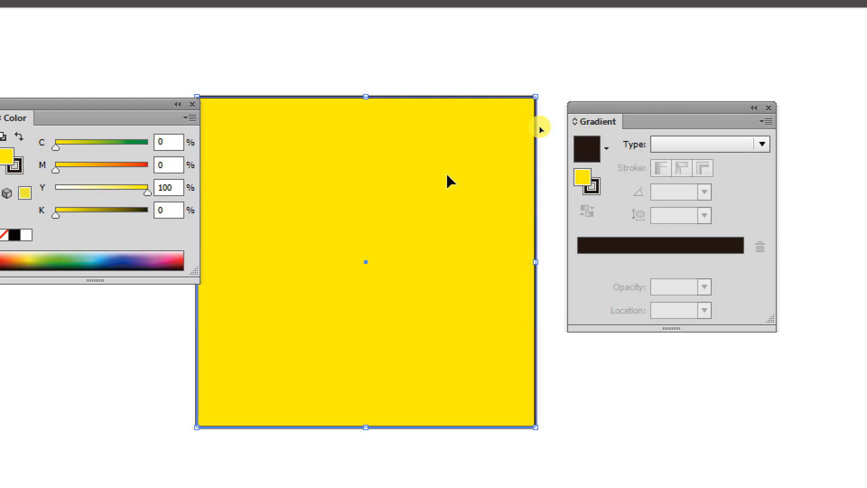
{"action": "left_click", "coordinate": [452, 69]}
{"action": "left_click_drag", "start_coordinate": [432, 65], "coordinate": [448, 153]}
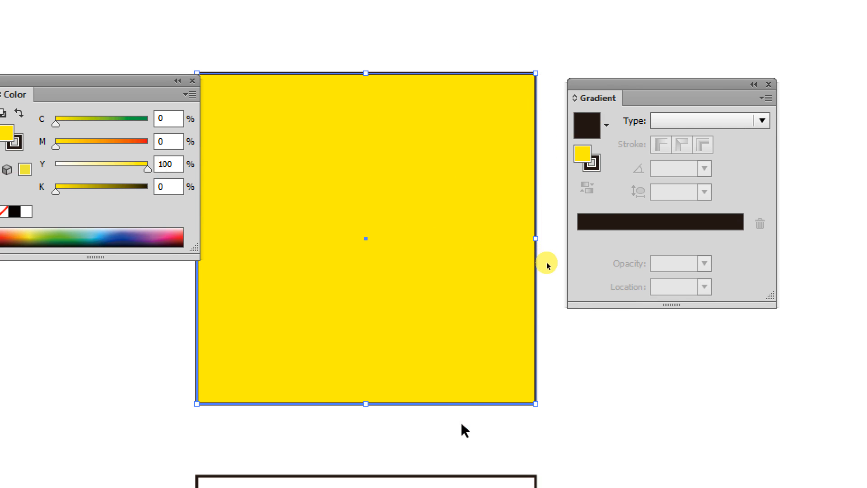
{"action": "left_click_drag", "start_coordinate": [412, 64], "coordinate": [438, 103]}
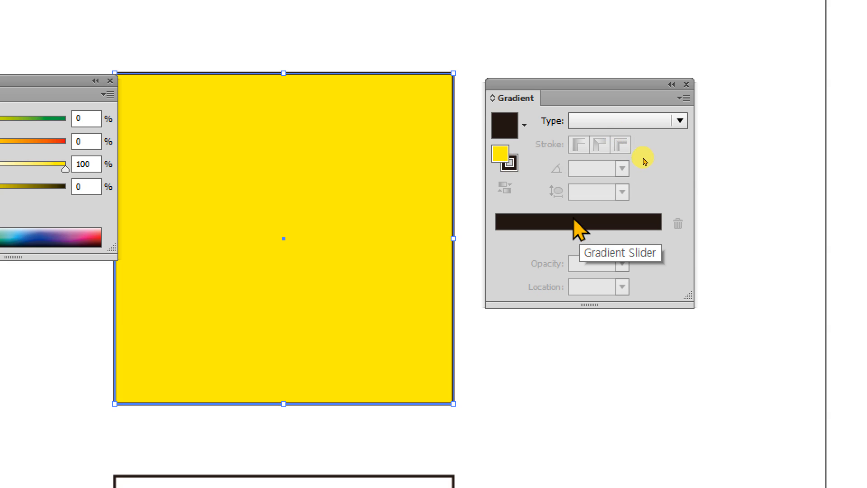
Add the yellow fill color to the Gradient panel's slider as a stop at about 38%, giving the square a linear gradient
{"action": "left_click", "coordinate": [388, 68]}
{"action": "left_click", "coordinate": [346, 118]}
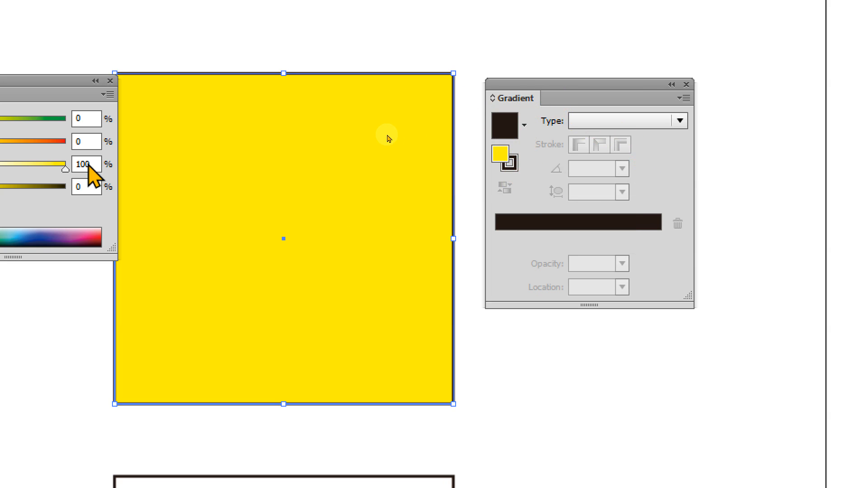
{"action": "left_click_drag", "start_coordinate": [122, 144], "coordinate": [86, 143]}
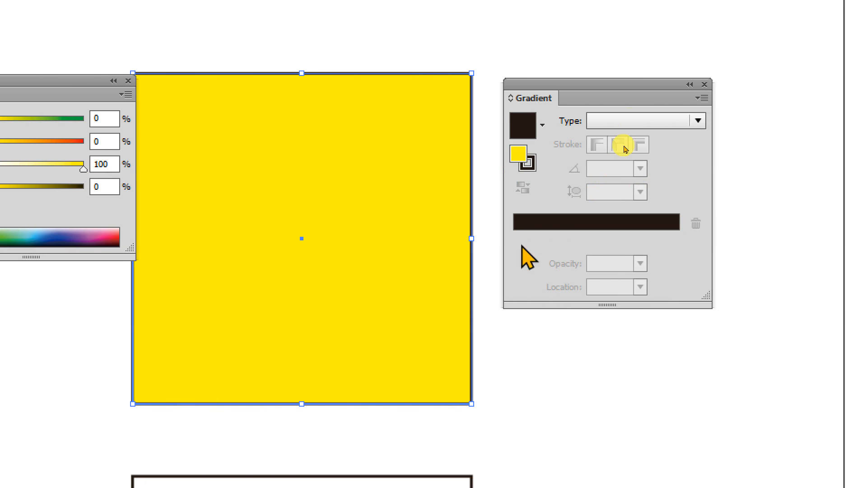
{"action": "left_click_drag", "start_coordinate": [635, 95], "coordinate": [617, 93]}
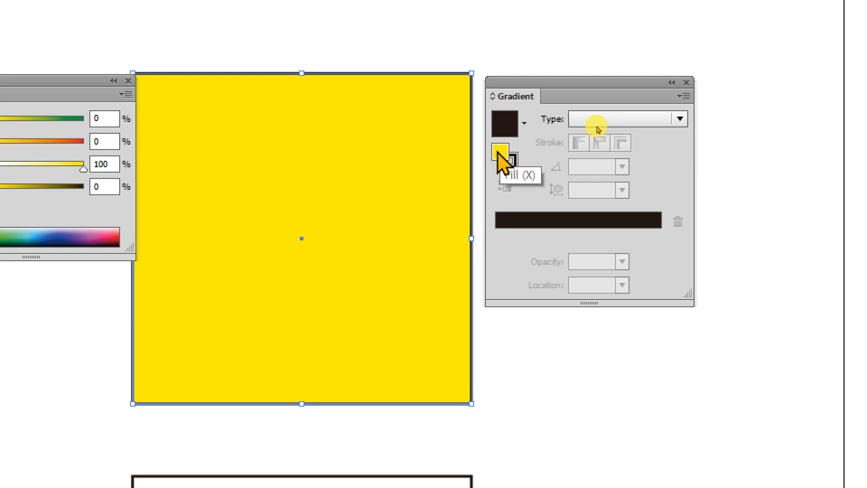
{"action": "mouse_move", "coordinate": [501, 152]}
{"action": "left_mouse_down"}
{"action": "mouse_move", "coordinate": [546, 216]}
{"action": "mouse_move", "coordinate": [511, 159]}
{"action": "mouse_move", "coordinate": [527, 188]}
{"action": "mouse_move", "coordinate": [552, 197]}
{"action": "mouse_move", "coordinate": [559, 223]}
{"action": "left_mouse_up"}
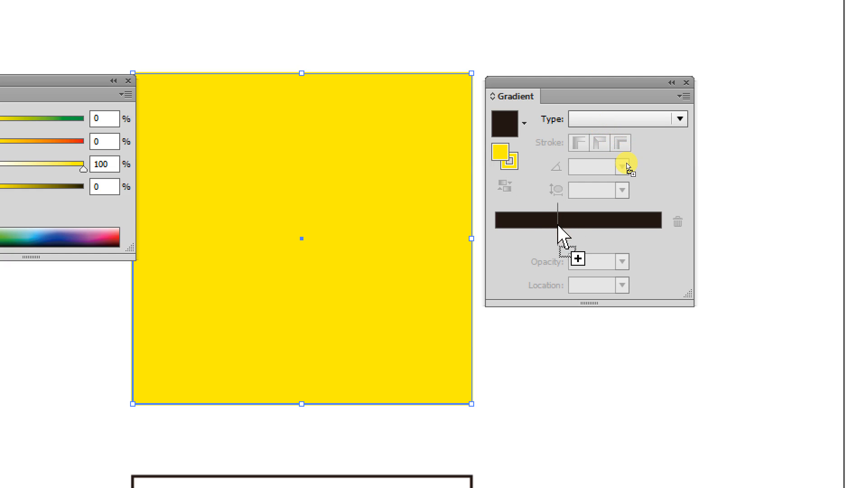
{"action": "left_click_drag", "start_coordinate": [559, 226], "coordinate": [559, 229]}
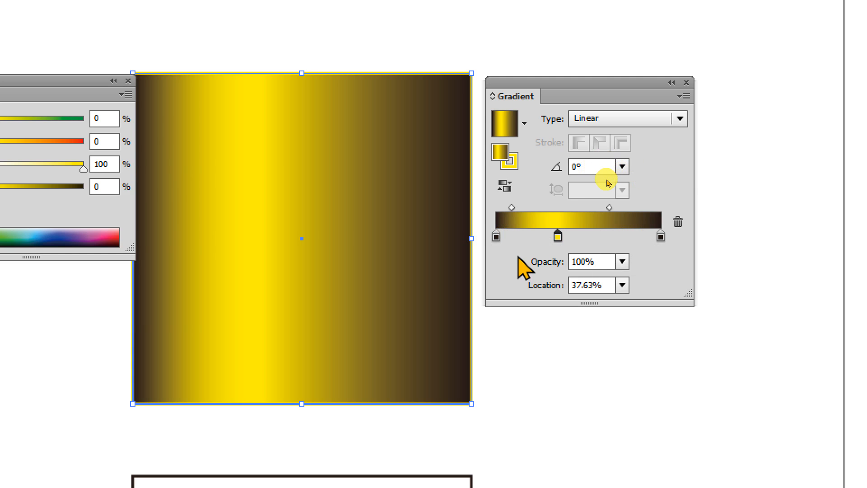
{"action": "left_click", "coordinate": [558, 236]}
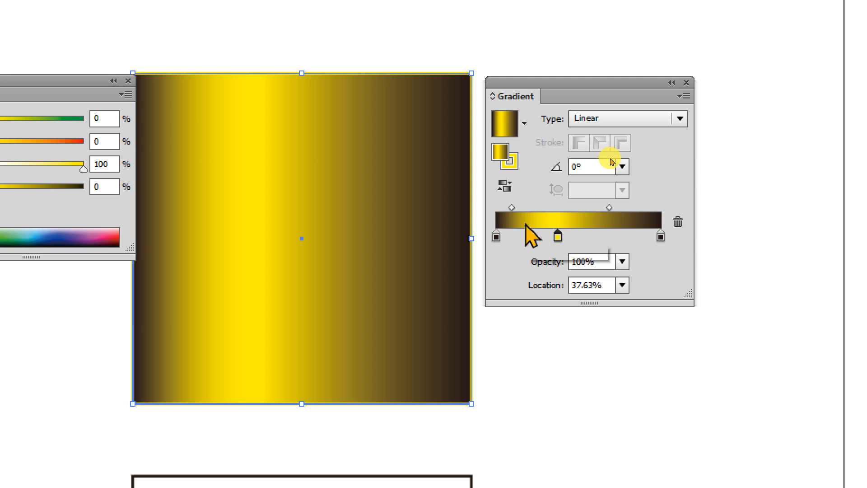
Remove the square's yellow stroke by setting it to None, and make the gradient fill active again
{"action": "left_click", "coordinate": [515, 167]}
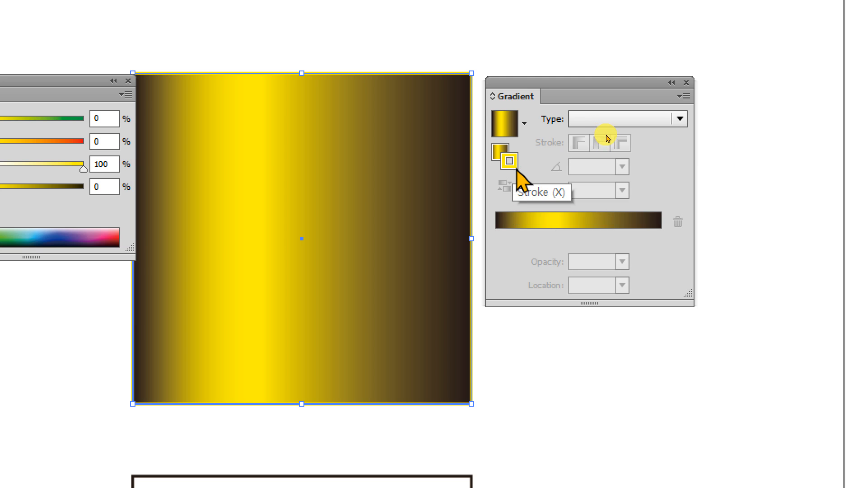
{"action": "key", "text": "x"}
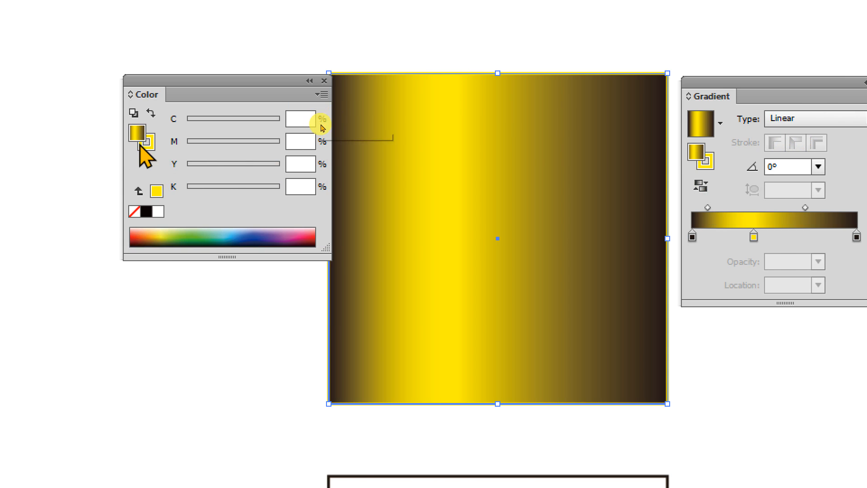
{"action": "left_click", "coordinate": [144, 145]}
{"action": "left_click", "coordinate": [135, 211]}
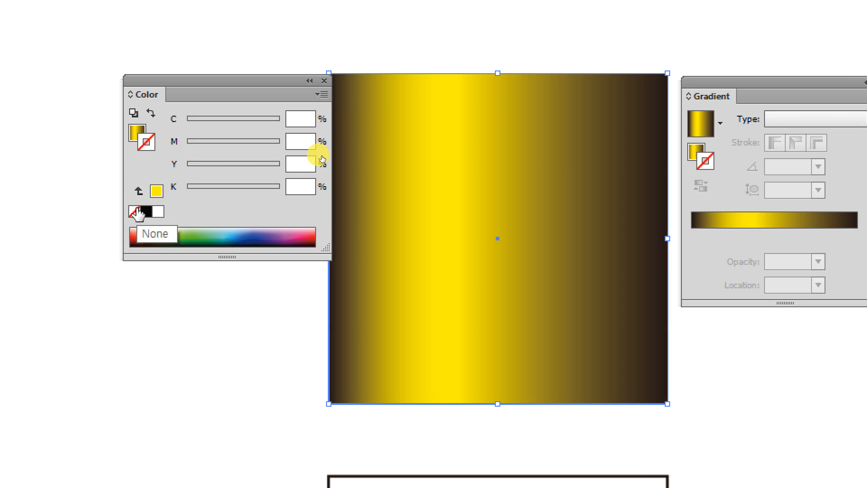
{"action": "left_click", "coordinate": [136, 133]}
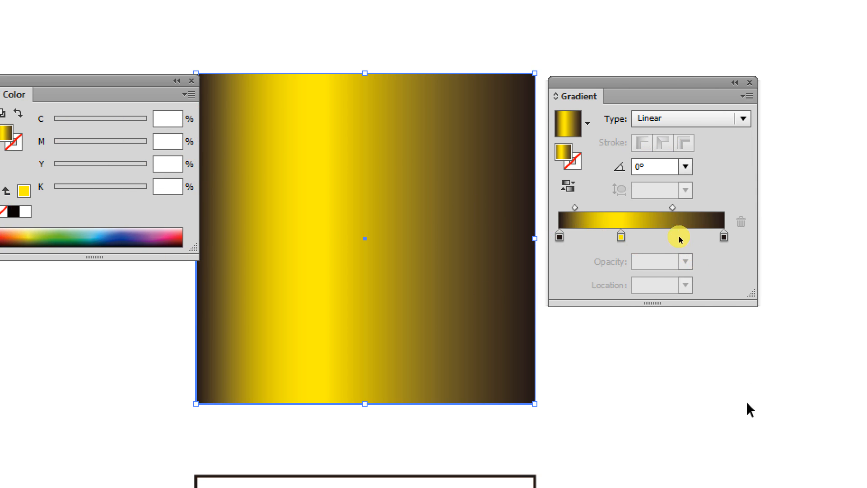
Slide the gradient's yellow stop to about 74%, then back to about 25%
{"action": "left_click", "coordinate": [621, 237]}
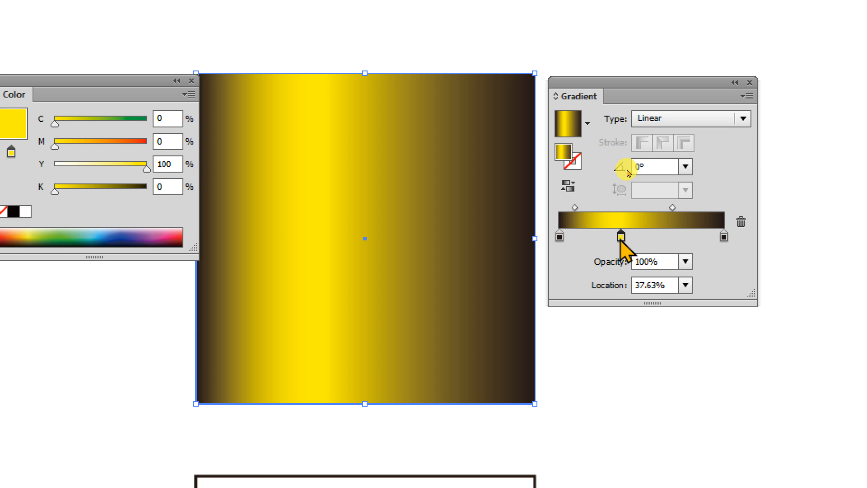
{"action": "left_click_drag", "start_coordinate": [622, 237], "coordinate": [681, 236]}
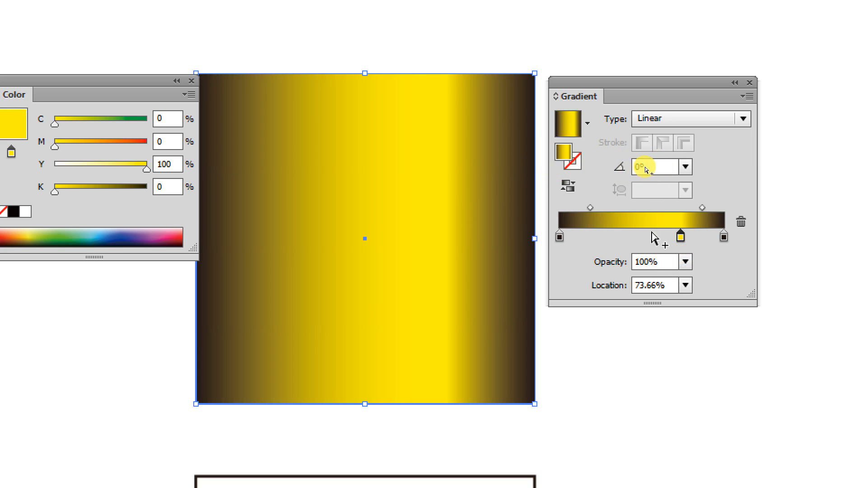
{"action": "left_click_drag", "start_coordinate": [681, 236], "coordinate": [601, 237]}
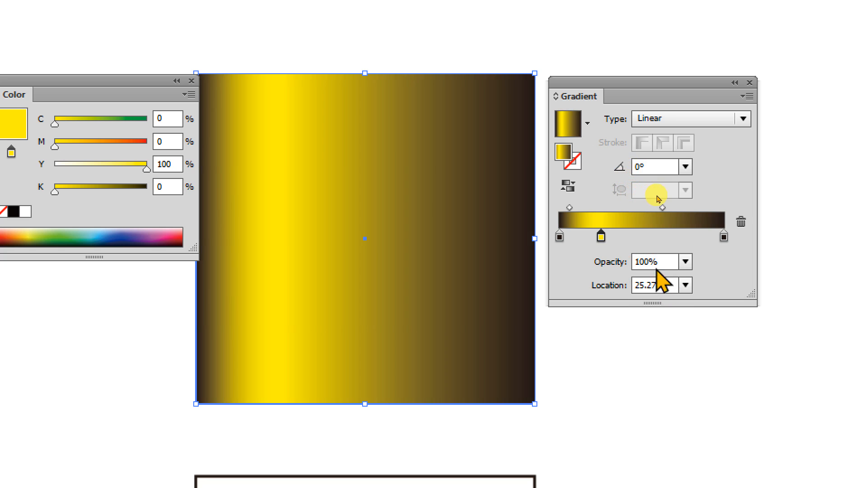
Set the yellow stop's location to 20%, then change it to 50%
{"action": "left_click", "coordinate": [686, 285]}
{"action": "left_click", "coordinate": [704, 341]}
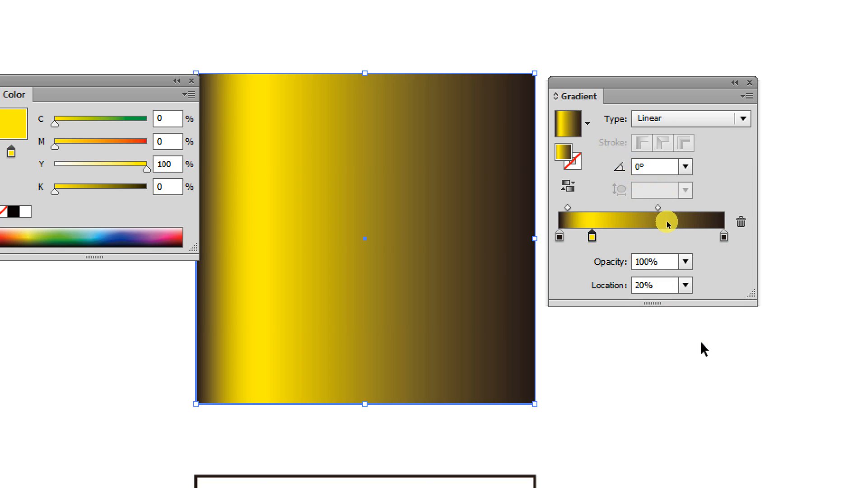
{"action": "left_click", "coordinate": [686, 285]}
{"action": "left_click", "coordinate": [690, 402]}
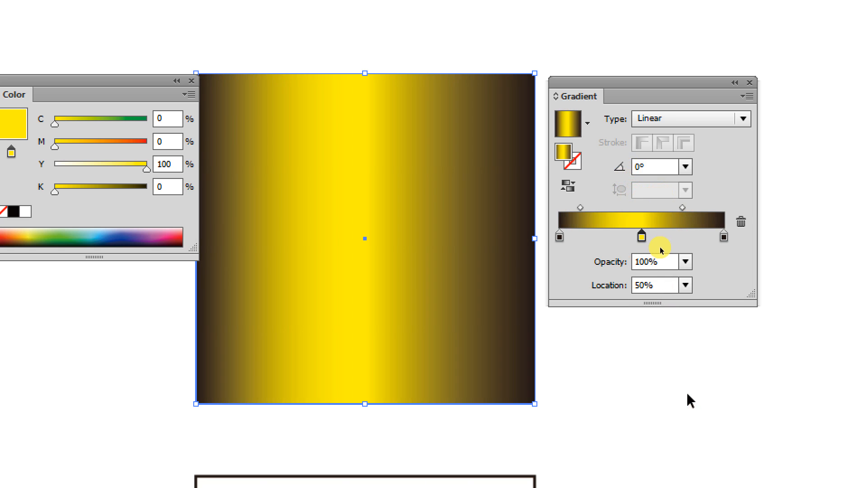
{"action": "left_click", "coordinate": [686, 285]}
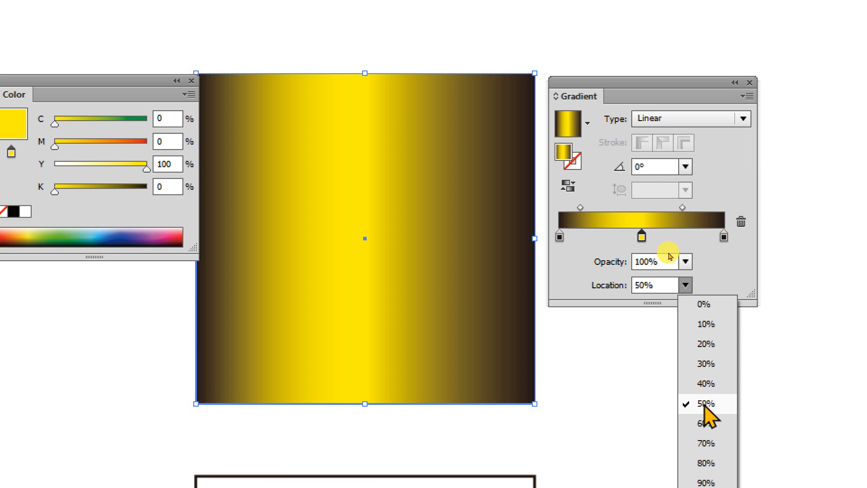
{"action": "left_click", "coordinate": [760, 273]}
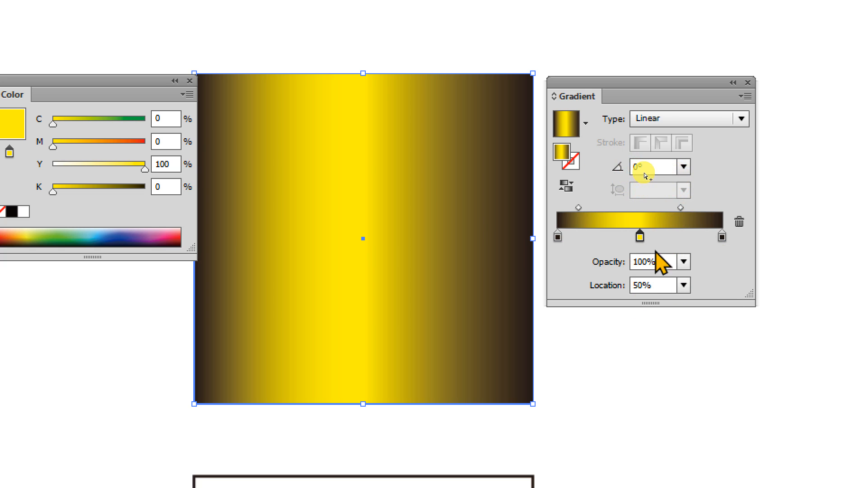
Try the yellow stop at 0% and 60% opacity, then restore its opacity to 100%
{"action": "left_click", "coordinate": [684, 261]}
{"action": "left_click", "coordinate": [698, 284]}
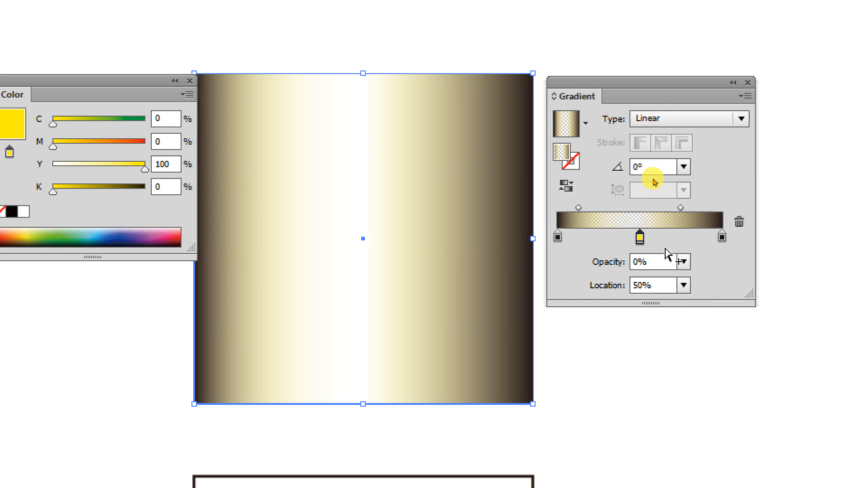
{"action": "left_click", "coordinate": [684, 261]}
{"action": "left_click", "coordinate": [704, 400]}
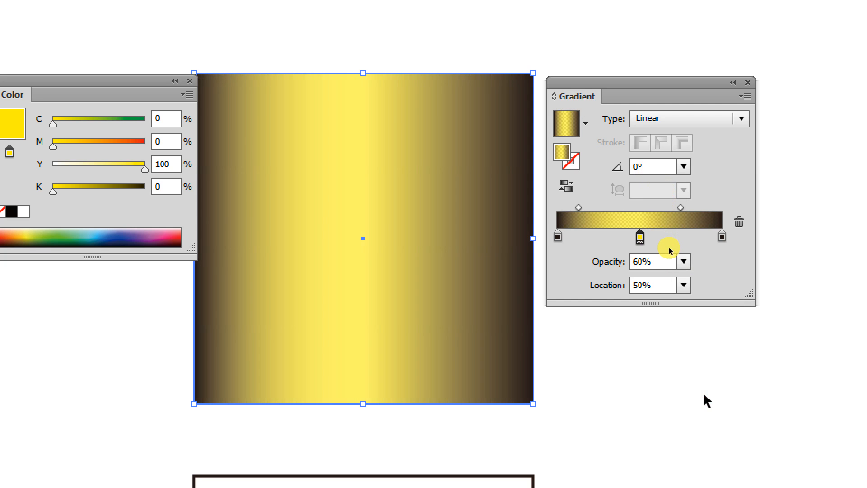
{"action": "left_click", "coordinate": [684, 262]}
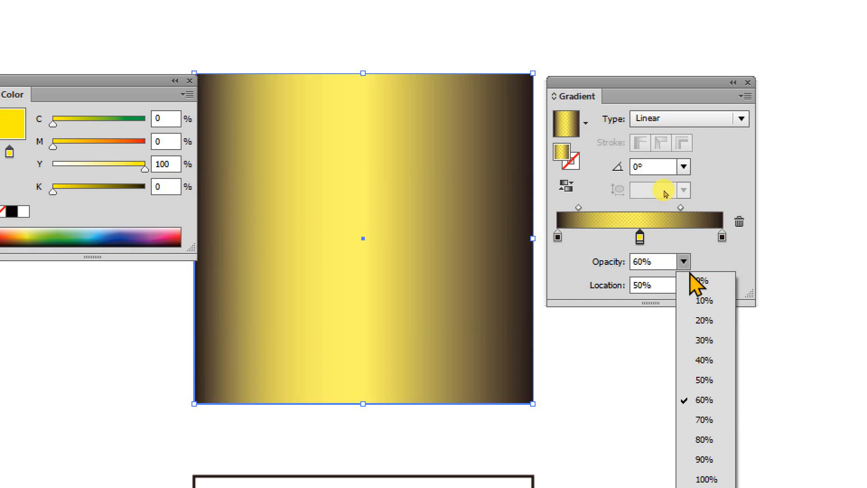
{"action": "left_click", "coordinate": [707, 480]}
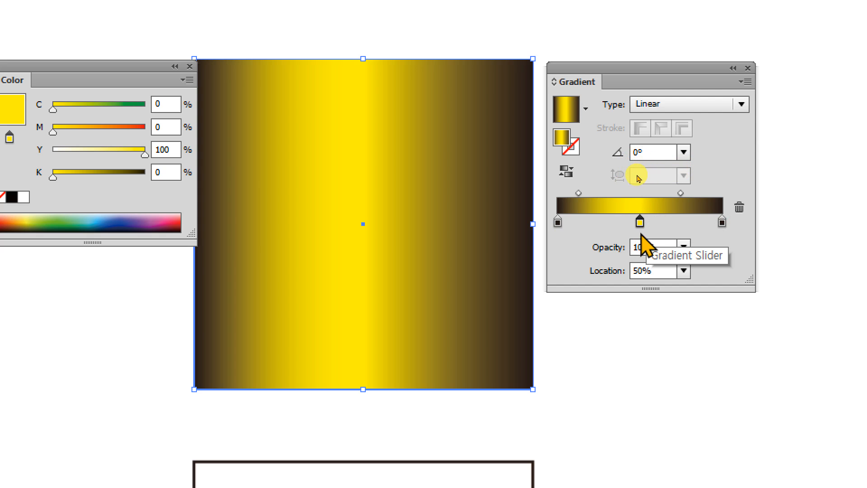
Nudge the yellow stop to about 50.5%, then set its location back to 50%
{"action": "left_click_drag", "start_coordinate": [639, 223], "coordinate": [641, 223]}
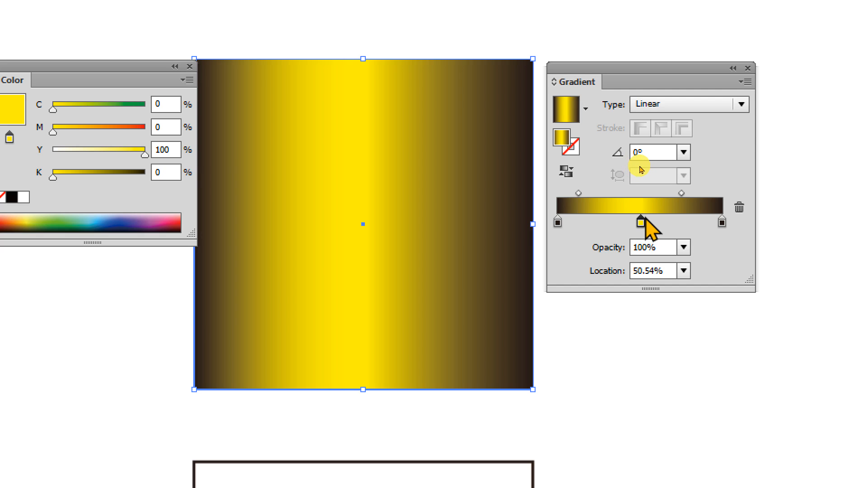
{"action": "left_click", "coordinate": [560, 224]}
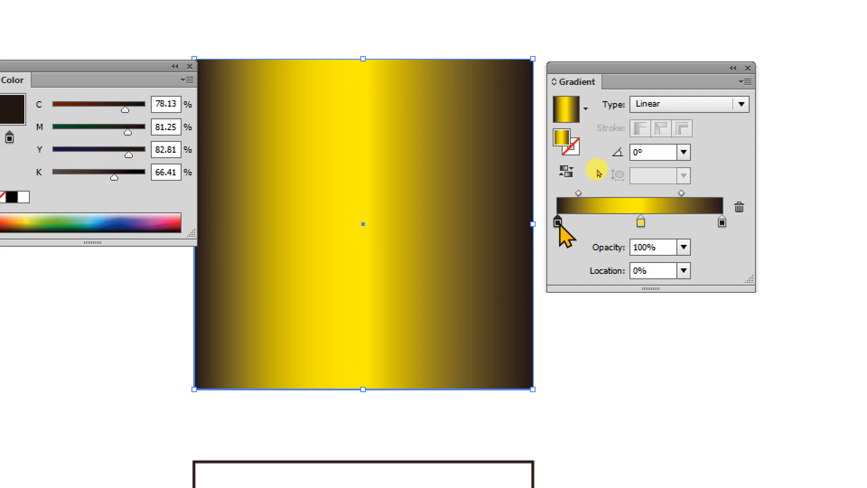
{"action": "left_click", "coordinate": [643, 225]}
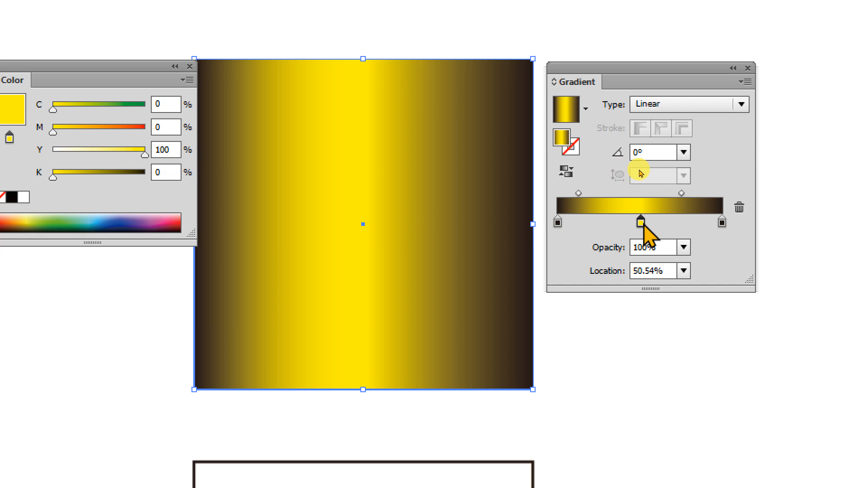
{"action": "left_click", "coordinate": [674, 273]}
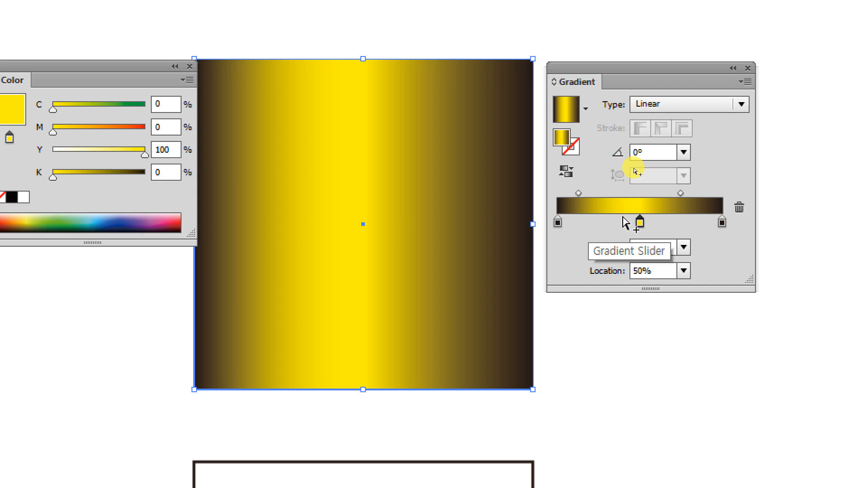
Add gradient stops at about 26% and 15%, and color the 15% stop magenta with C 0, M 100, Y 0, K 0
{"action": "left_click", "coordinate": [600, 222]}
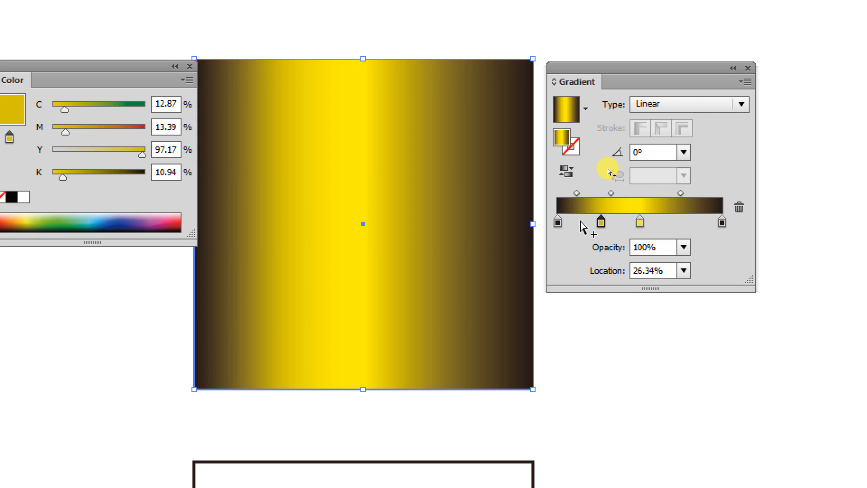
{"action": "left_click", "coordinate": [582, 222]}
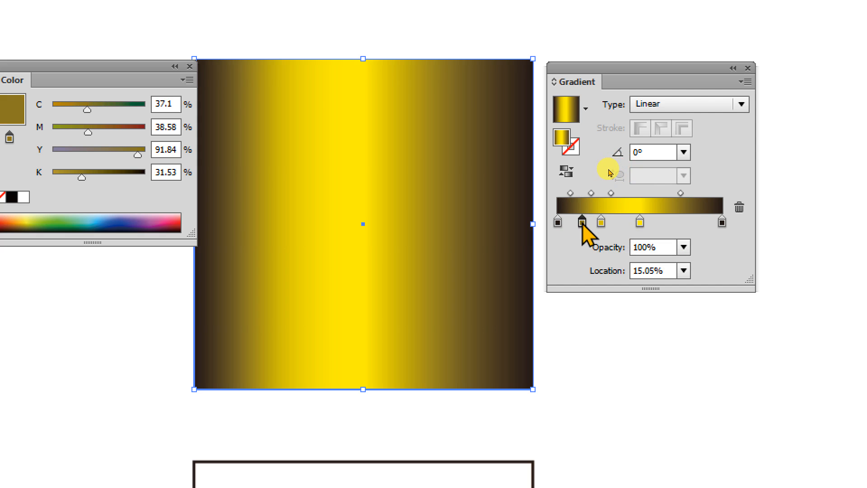
{"action": "mouse_move", "coordinate": [141, 66]}
{"action": "left_mouse_down"}
{"action": "mouse_move", "coordinate": [197, 101]}
{"action": "mouse_move", "coordinate": [465, 100]}
{"action": "left_mouse_up"}
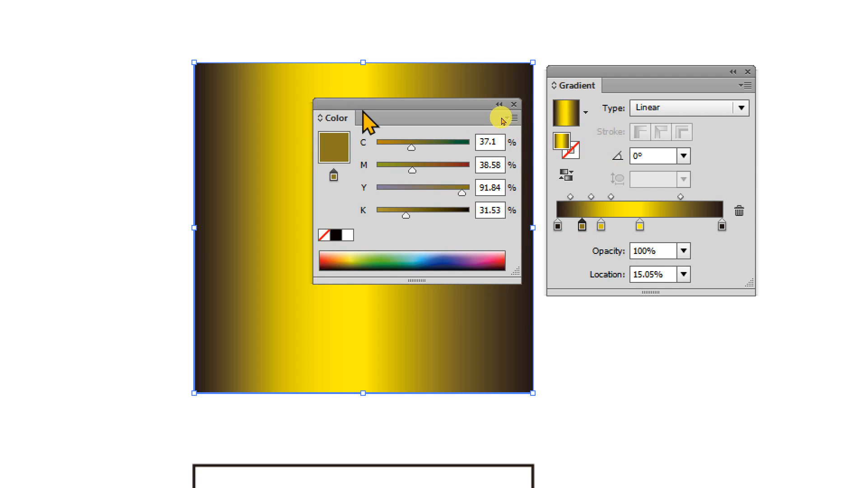
{"action": "left_click_drag", "start_coordinate": [411, 146], "coordinate": [368, 147]}
{"action": "left_click_drag", "start_coordinate": [409, 171], "coordinate": [359, 190]}
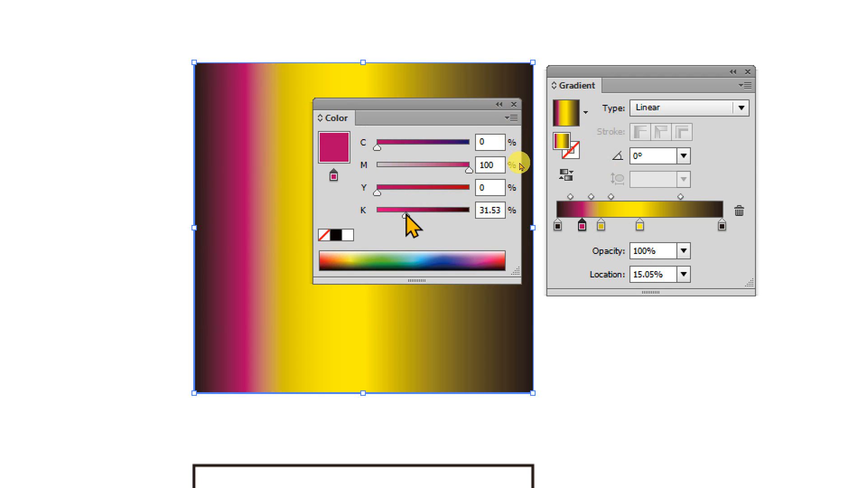
{"action": "left_click_drag", "start_coordinate": [408, 217], "coordinate": [357, 209]}
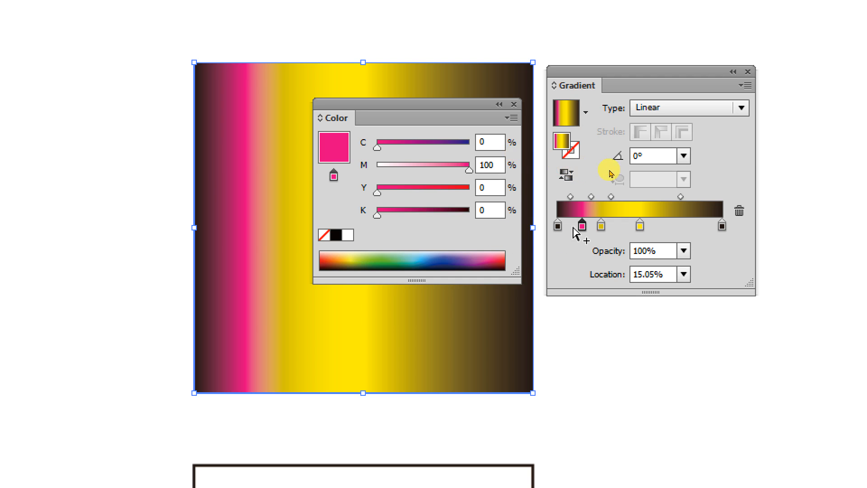
Color the gradient stop at about 26% green with C 100, M 0, Y 100, K 0, and move the Color panel off the square's center
{"action": "left_click", "coordinate": [602, 227]}
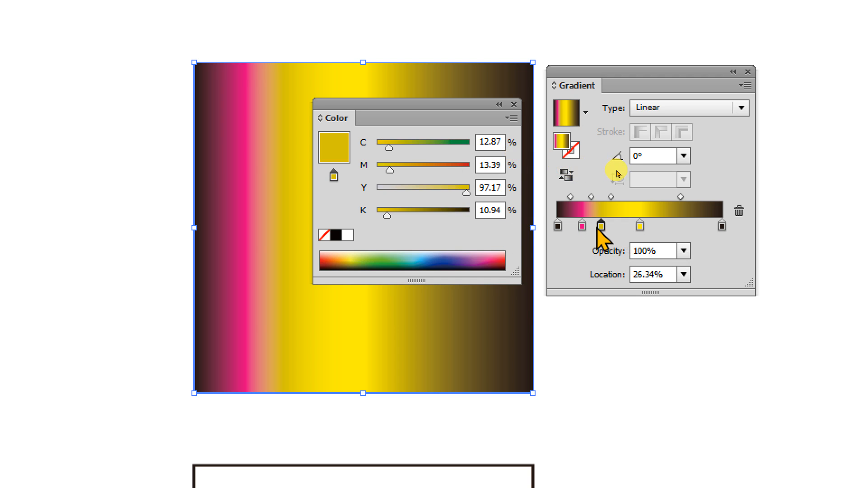
{"action": "left_click_drag", "start_coordinate": [391, 147], "coordinate": [472, 153]}
{"action": "left_click_drag", "start_coordinate": [389, 170], "coordinate": [374, 168]}
{"action": "left_click_drag", "start_coordinate": [468, 193], "coordinate": [486, 198]}
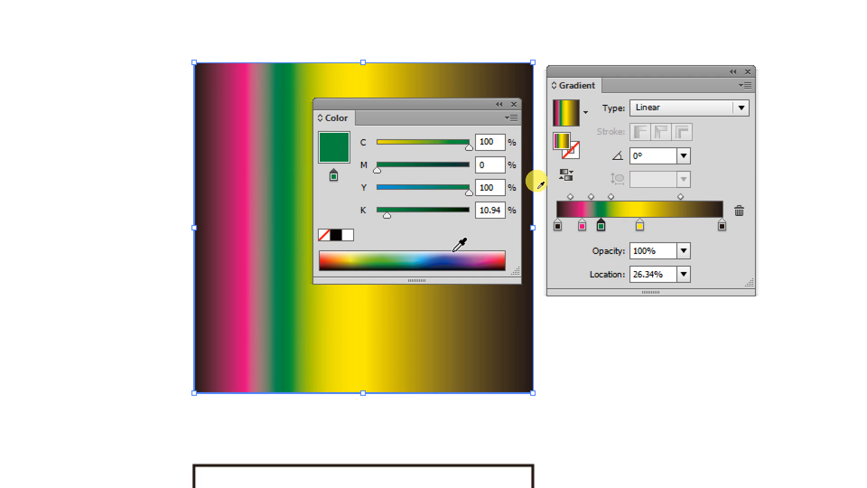
{"action": "left_click_drag", "start_coordinate": [387, 215], "coordinate": [375, 215]}
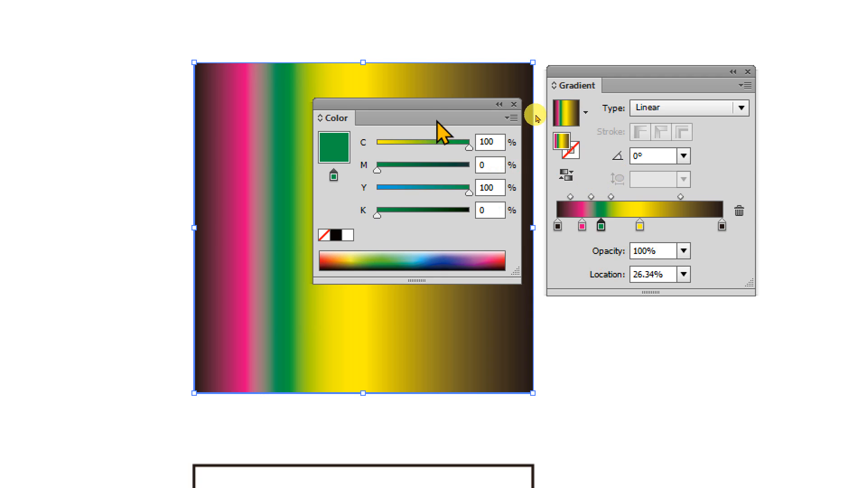
{"action": "left_click_drag", "start_coordinate": [448, 105], "coordinate": [138, 108]}
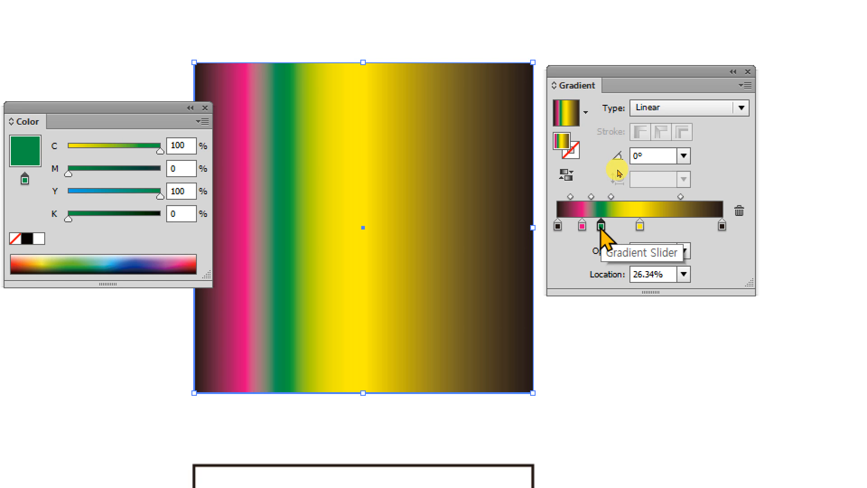
{"action": "left_click_drag", "start_coordinate": [155, 112], "coordinate": [187, 78]}
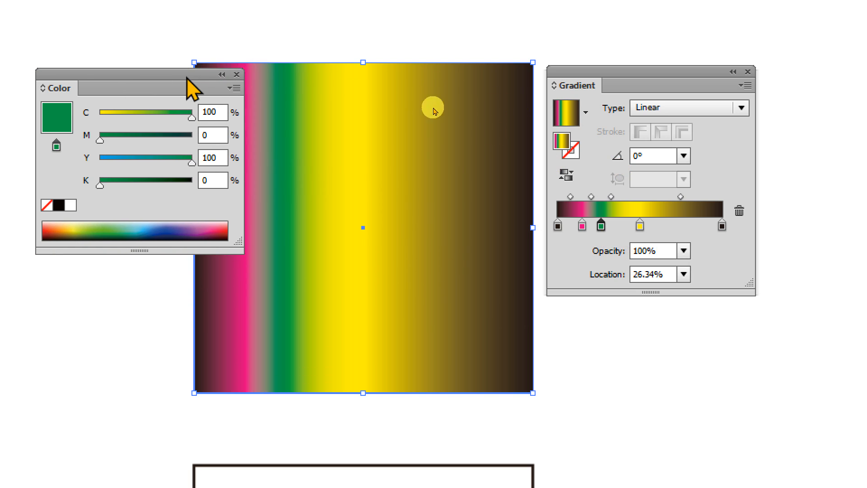
Recolor the green stop at about 26% purple with C 43, M 100, Y 0, K 0, and add stops at about 63% and 84%
{"action": "double_click", "coordinate": [602, 227]}
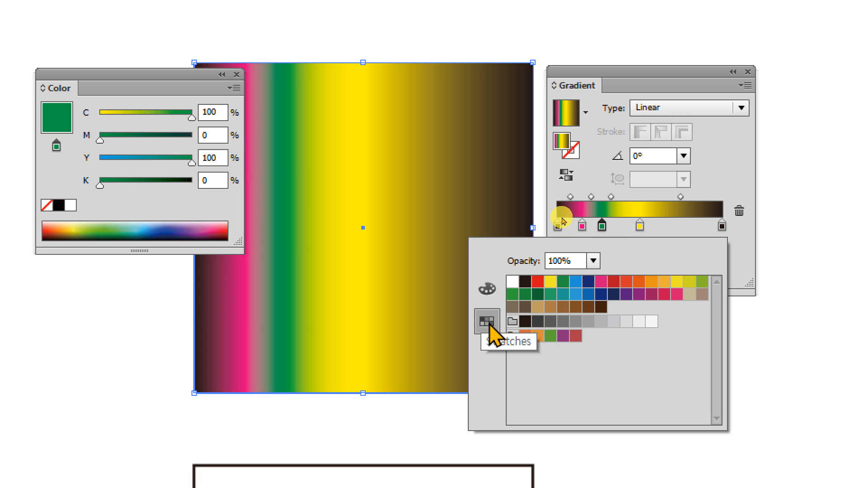
{"action": "left_click", "coordinate": [488, 289]}
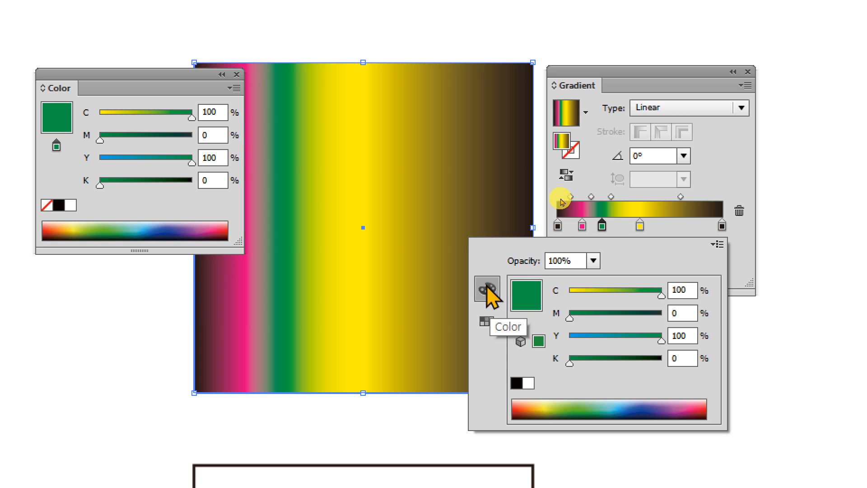
{"action": "left_click", "coordinate": [610, 292]}
{"action": "left_click", "coordinate": [606, 313]}
{"action": "left_click_drag", "start_coordinate": [607, 315], "coordinate": [569, 357]}
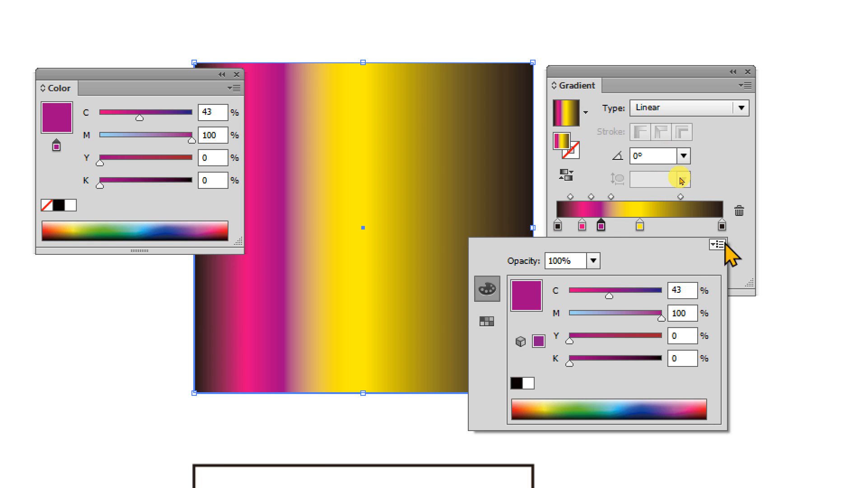
{"action": "left_click", "coordinate": [680, 141]}
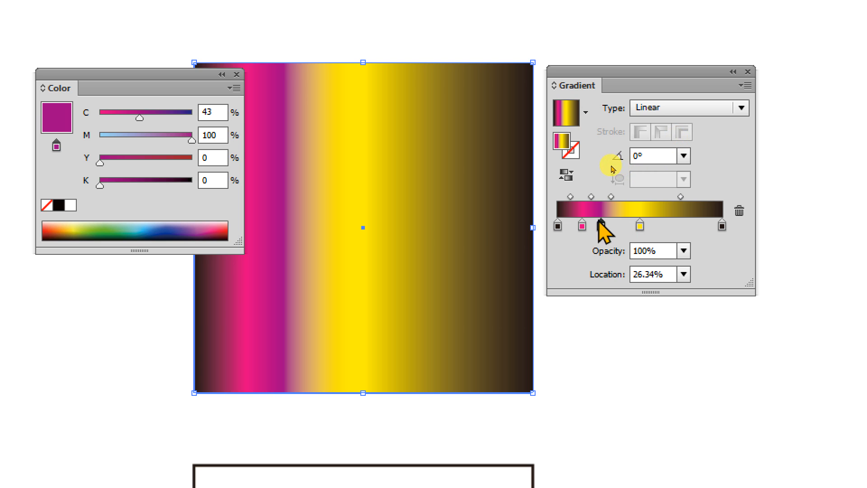
{"action": "left_click", "coordinate": [662, 229]}
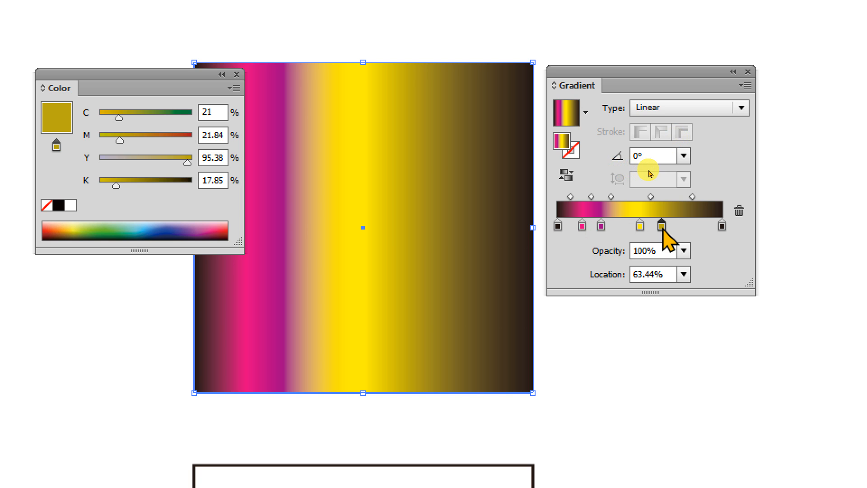
{"action": "left_click", "coordinate": [696, 225]}
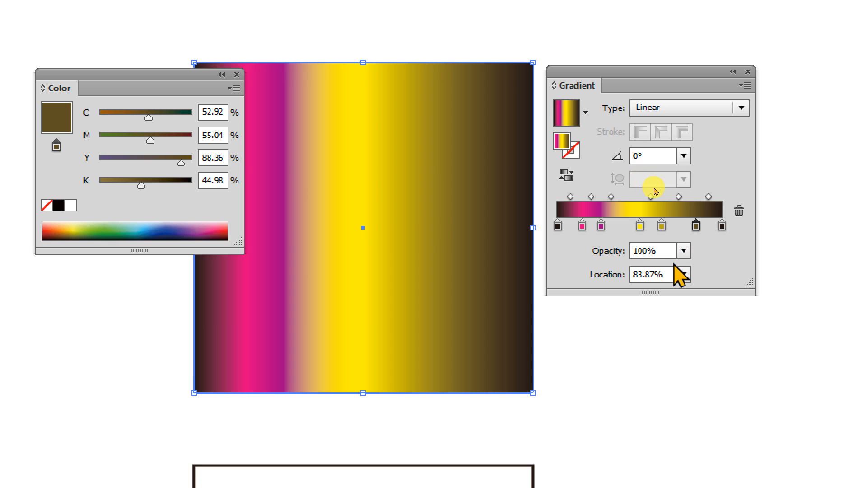
Delete the gradient stops at about 26%, 63% and 84%
{"action": "left_click", "coordinate": [601, 226]}
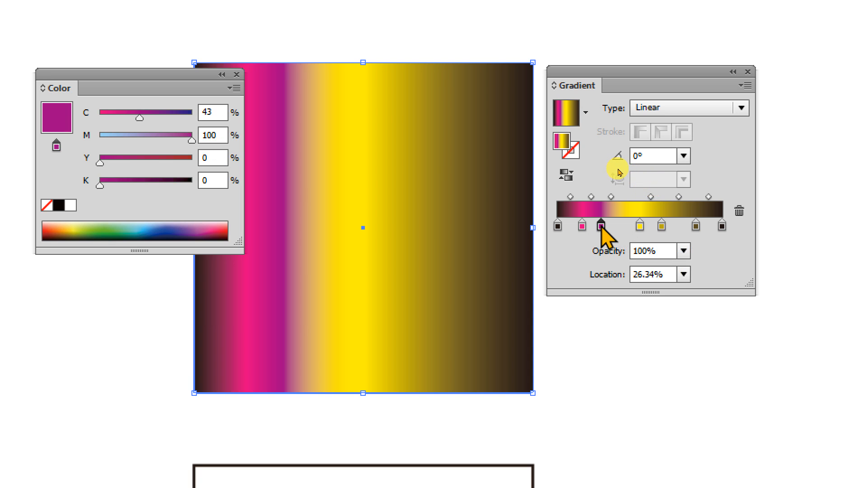
{"action": "left_click", "coordinate": [740, 212]}
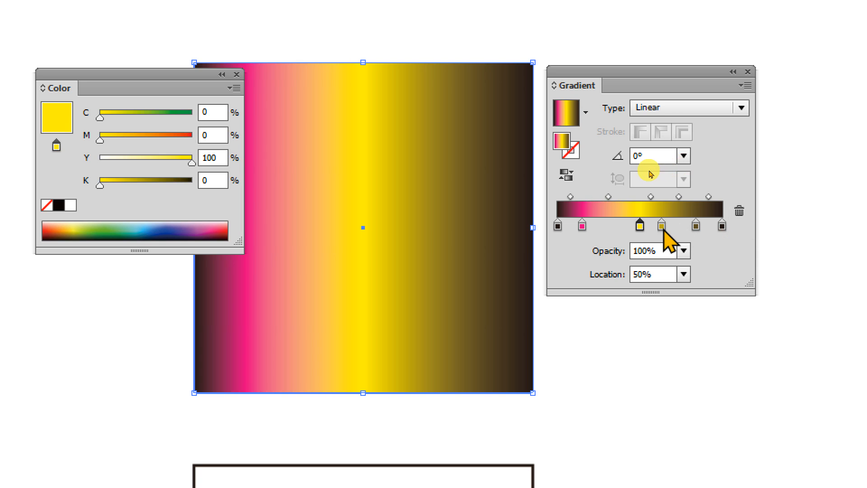
{"action": "left_click", "coordinate": [663, 227]}
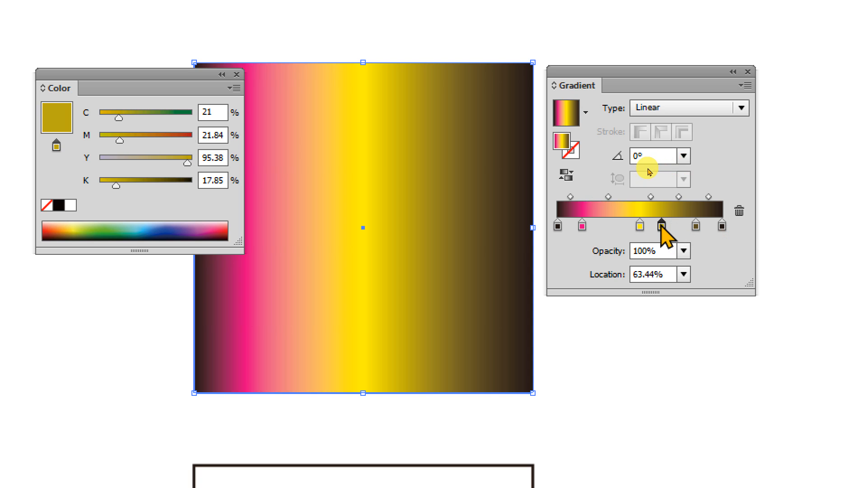
{"action": "left_click_drag", "start_coordinate": [662, 225], "coordinate": [666, 426]}
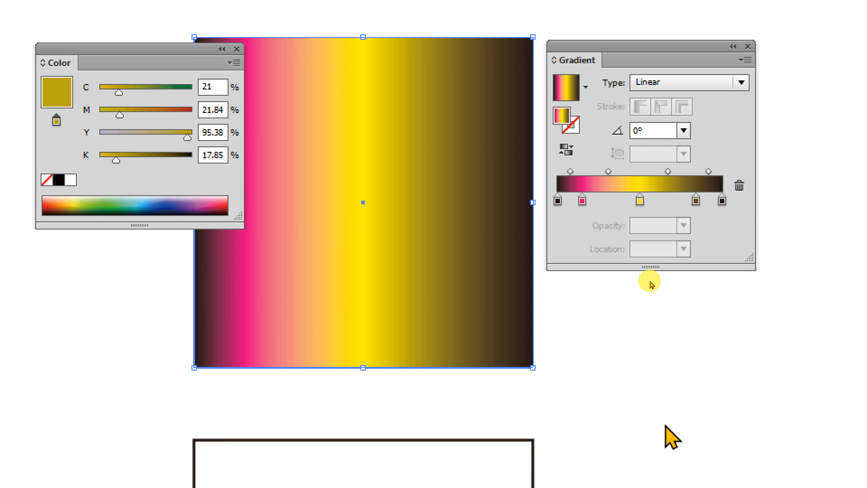
{"action": "left_click", "coordinate": [641, 200]}
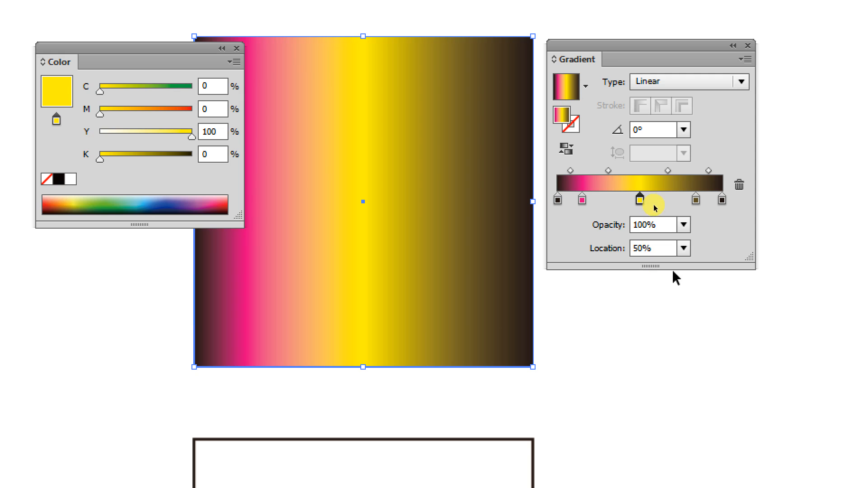
{"action": "left_click", "coordinate": [697, 202]}
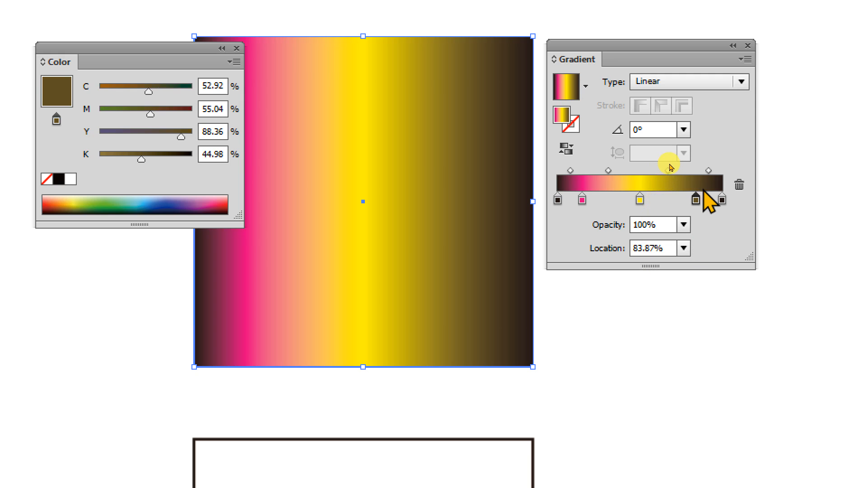
{"action": "left_click_drag", "start_coordinate": [697, 202], "coordinate": [698, 230]}
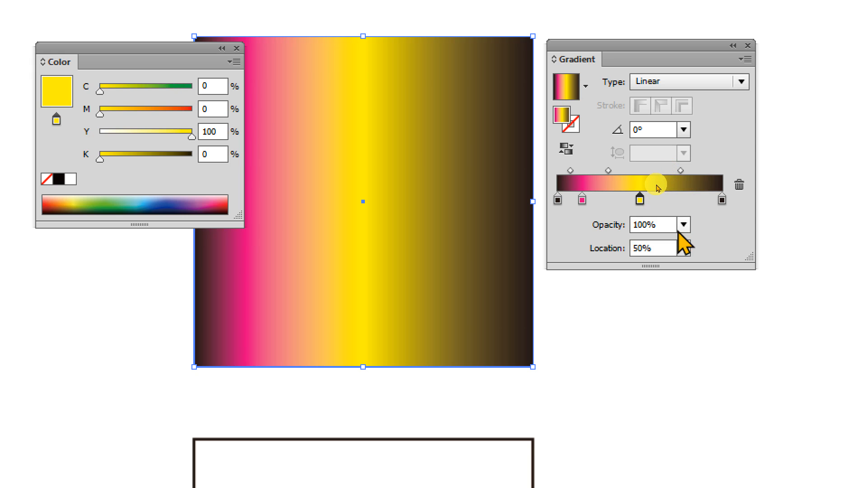
Remove the magenta stop and the black stop at 0%, and move the yellow stop to 0%
{"action": "left_click_drag", "start_coordinate": [583, 200], "coordinate": [587, 271]}
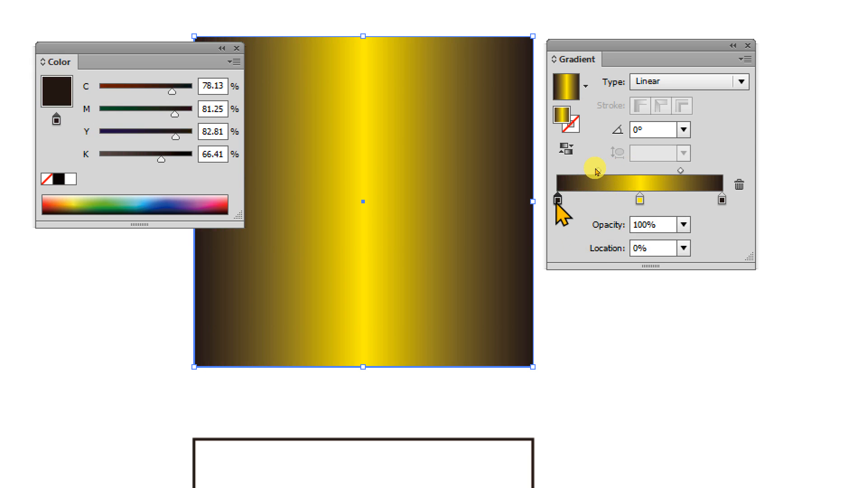
{"action": "left_click_drag", "start_coordinate": [557, 199], "coordinate": [559, 258]}
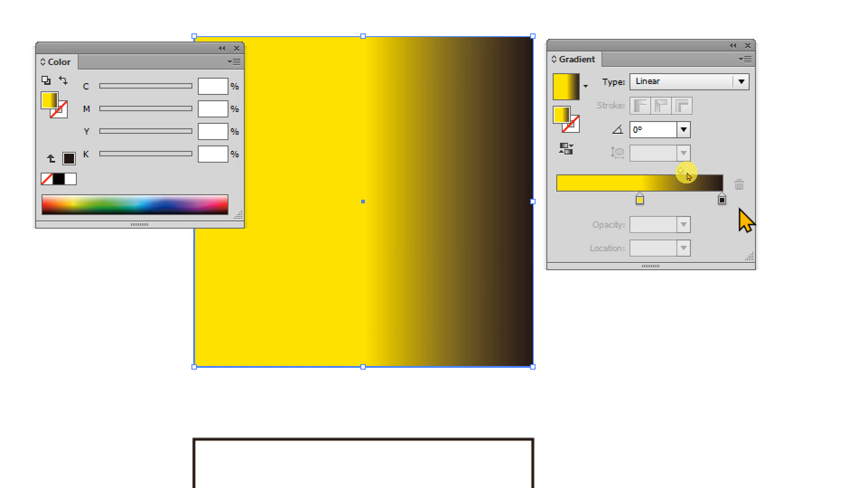
{"action": "left_click", "coordinate": [722, 200]}
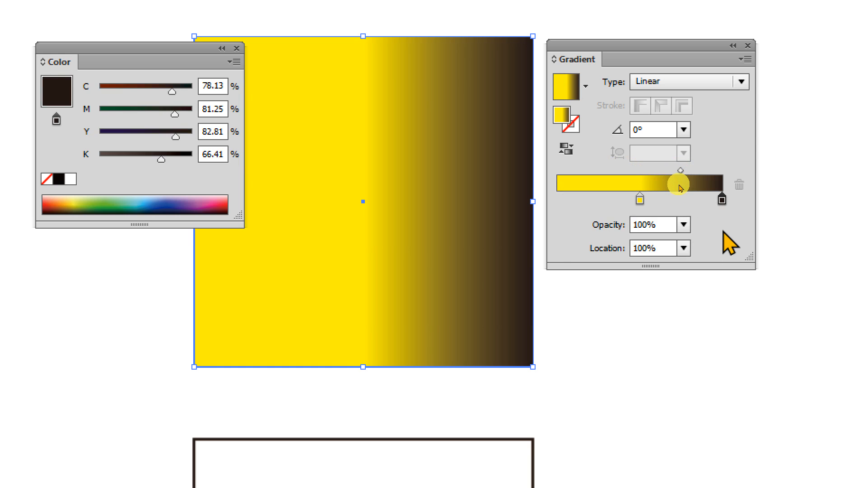
{"action": "left_click_drag", "start_coordinate": [639, 198], "coordinate": [536, 198]}
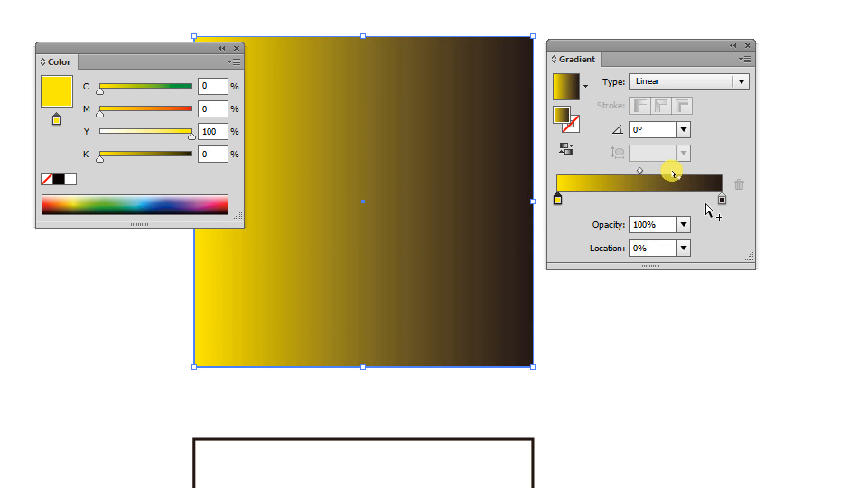
Color the black stop at 100% green with C 100, M 0, Y 100, K 0, and move the Color panel away from the square
{"action": "left_click", "coordinate": [722, 200]}
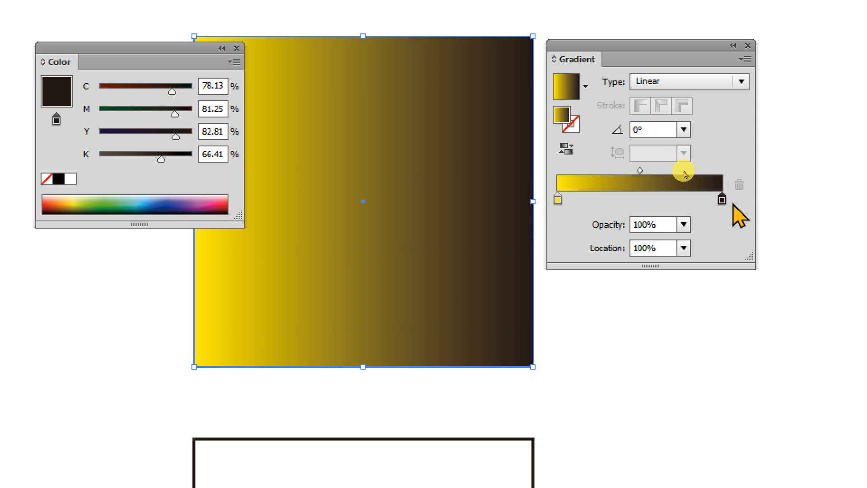
{"action": "left_click_drag", "start_coordinate": [176, 114], "coordinate": [77, 89]}
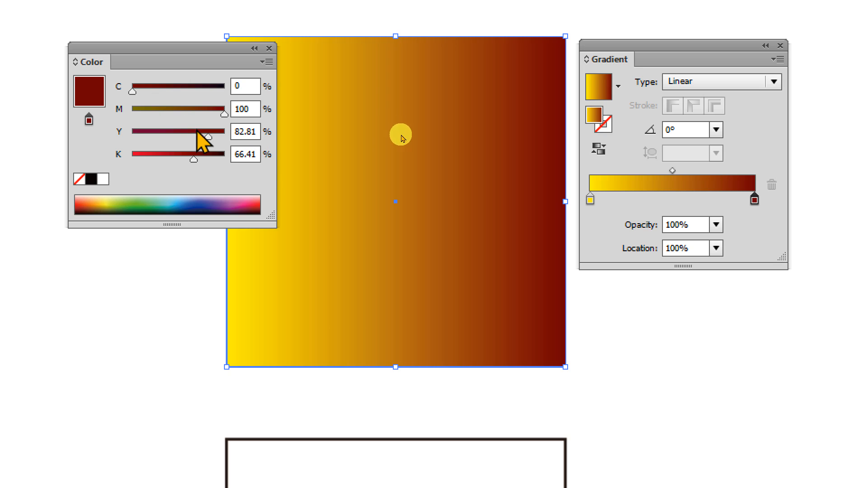
{"action": "left_click_drag", "start_coordinate": [181, 132], "coordinate": [107, 131]}
{"action": "left_click_drag", "start_coordinate": [194, 158], "coordinate": [248, 132]}
{"action": "left_click_drag", "start_coordinate": [144, 91], "coordinate": [118, 110]}
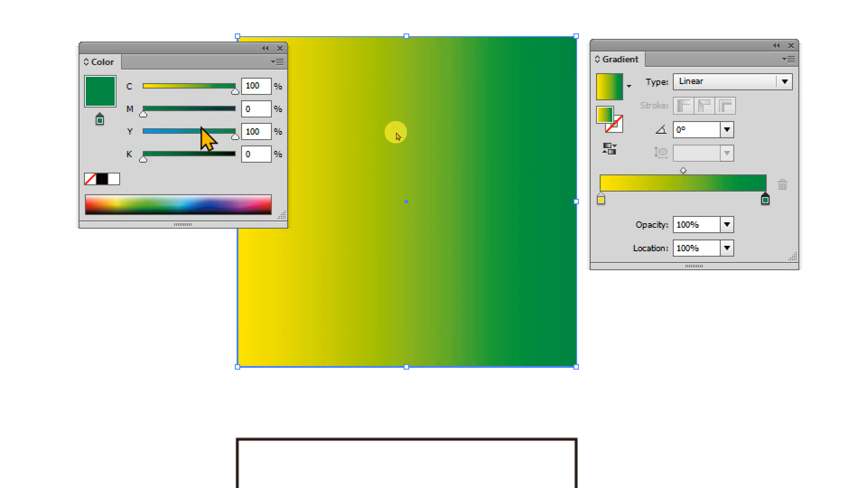
{"action": "left_click_drag", "start_coordinate": [209, 51], "coordinate": [181, 65]}
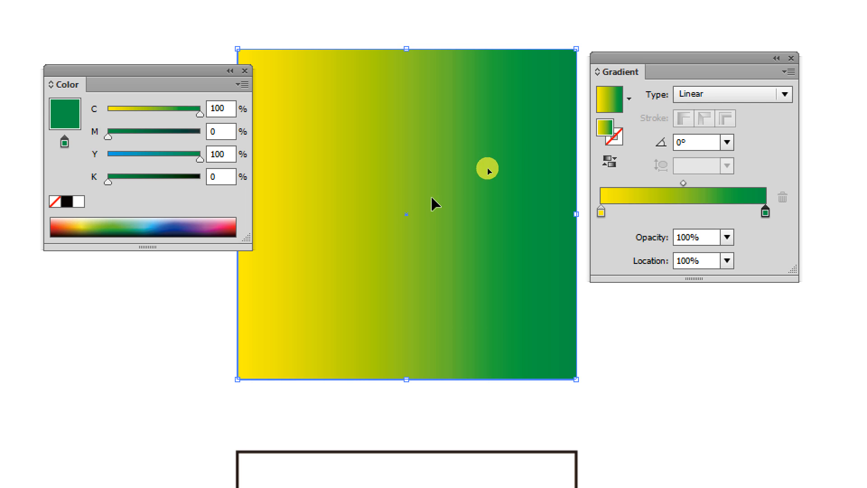
Check the first sample square and change the practice square's gradient type to Radial
{"action": "key", "text": "h"}
{"action": "left_click_drag", "start_coordinate": [119, 318], "coordinate": [726, 280]}
{"action": "left_click_drag", "start_coordinate": [404, 303], "coordinate": [500, 310]}
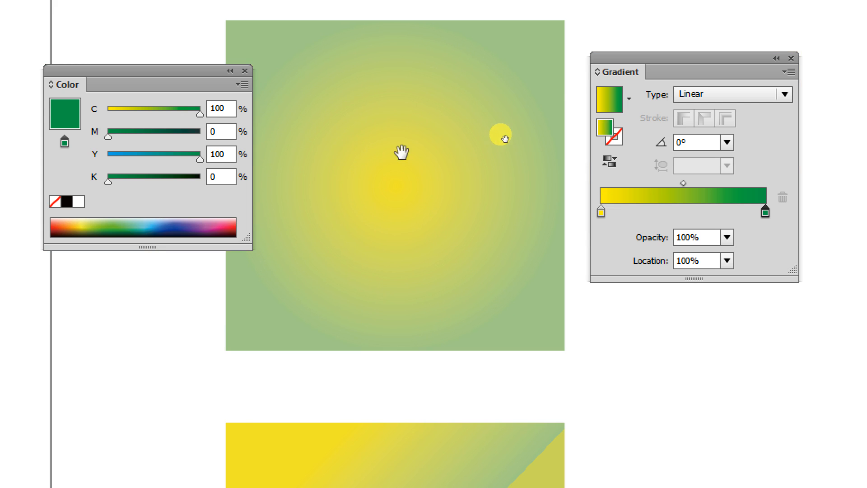
{"action": "left_click_drag", "start_coordinate": [568, 91], "coordinate": [380, 199]}
{"action": "left_click_drag", "start_coordinate": [504, 200], "coordinate": [400, 202]}
{"action": "left_click_drag", "start_coordinate": [549, 206], "coordinate": [473, 199]}
{"action": "left_click_drag", "start_coordinate": [340, 272], "coordinate": [345, 270]}
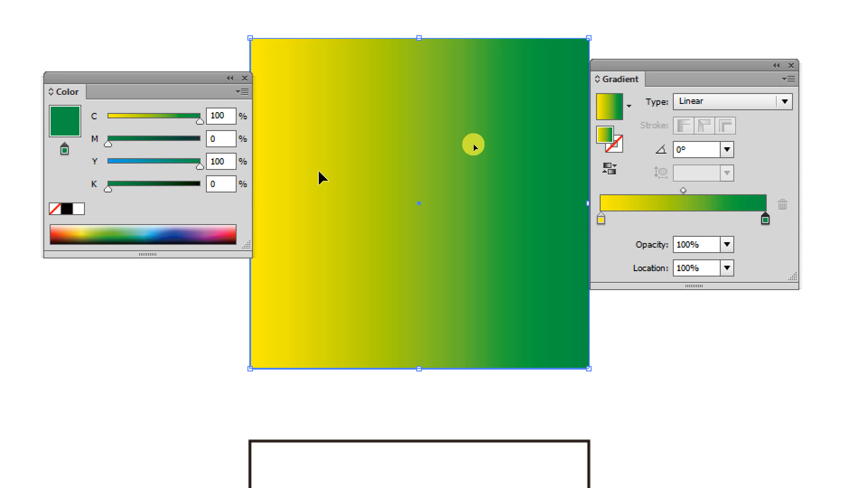
{"action": "left_click", "coordinate": [738, 104]}
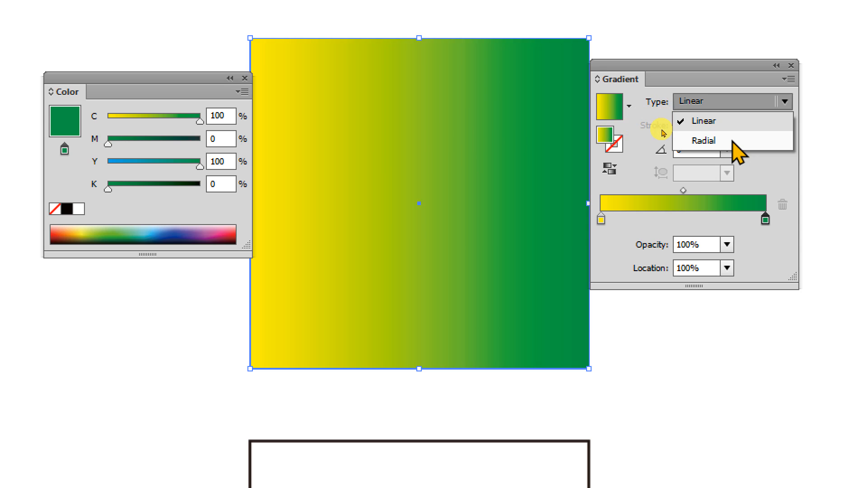
{"action": "left_click", "coordinate": [739, 152]}
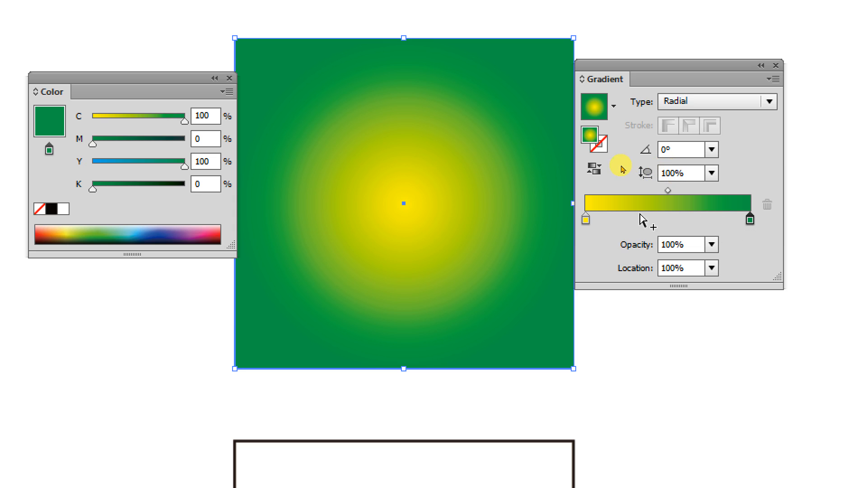
Reverse the radial gradient back and forth, ending with yellow in the center and green outside
{"action": "left_click", "coordinate": [596, 171]}
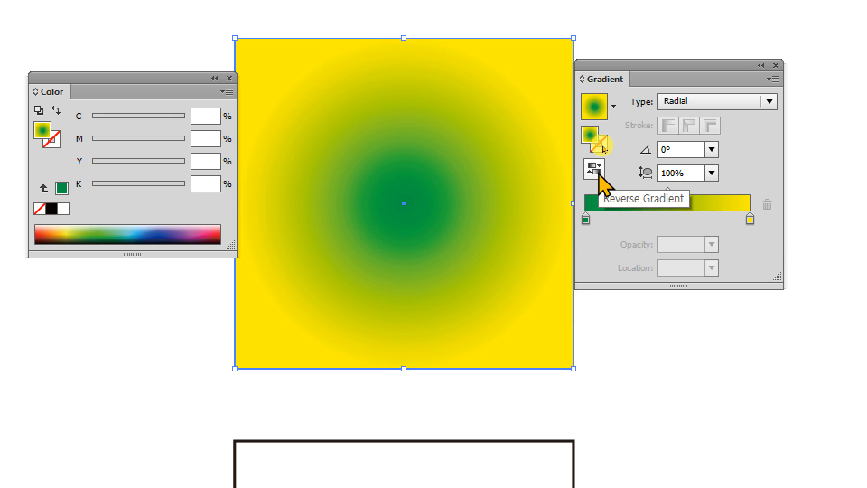
{"action": "left_click", "coordinate": [598, 175]}
{"action": "left_click", "coordinate": [597, 174]}
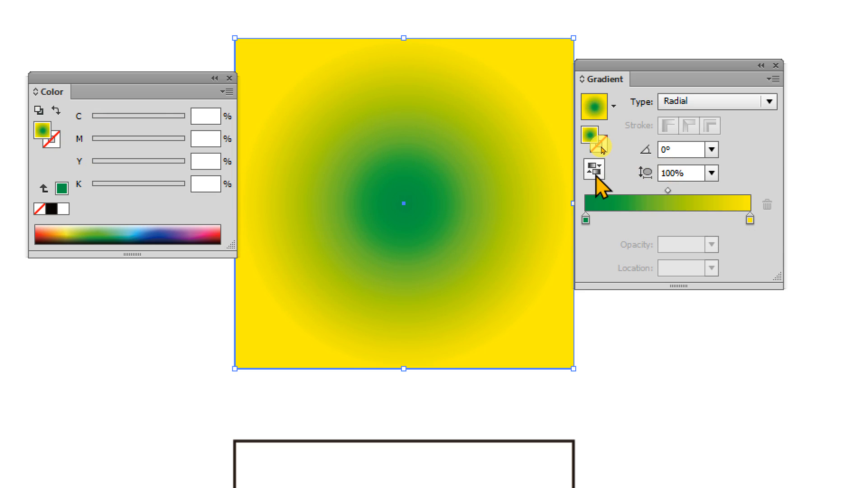
{"action": "left_click", "coordinate": [597, 174]}
{"action": "left_click", "coordinate": [597, 174]}
{"action": "left_click", "coordinate": [597, 174]}
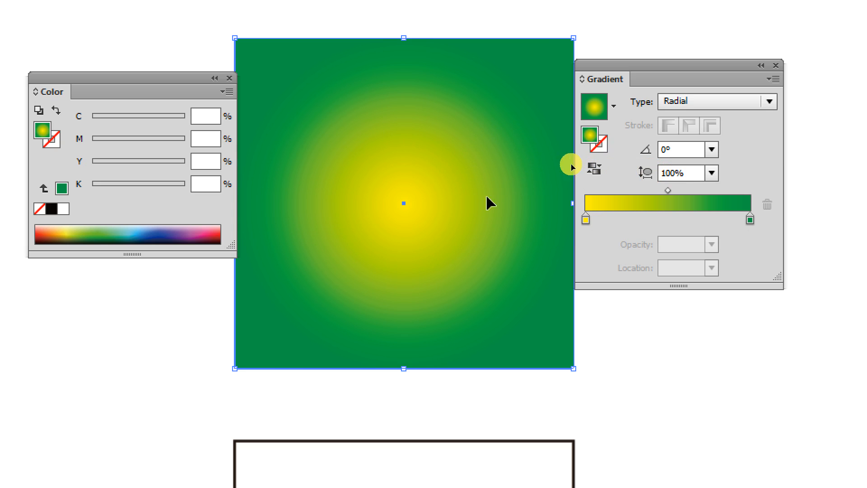
Try the yellow stop at about 57% and 41%, then return it to 0%
{"action": "left_click_drag", "start_coordinate": [586, 220], "coordinate": [680, 221]}
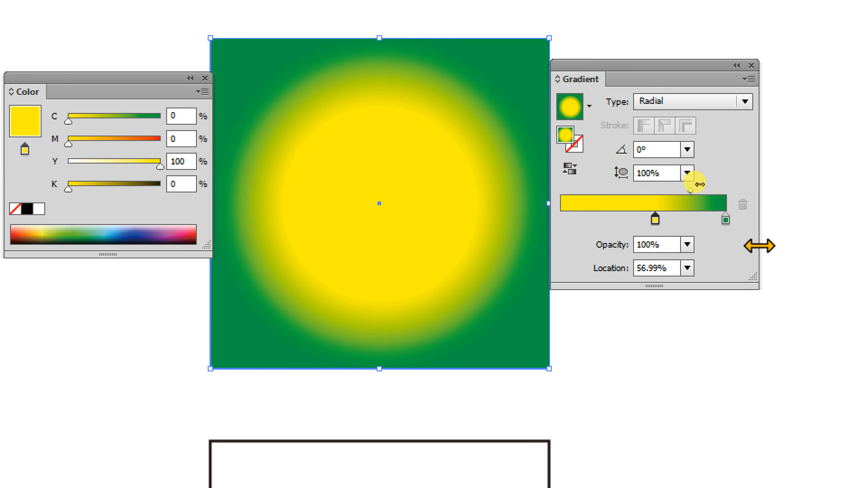
{"action": "left_click_drag", "start_coordinate": [655, 220], "coordinate": [628, 220]}
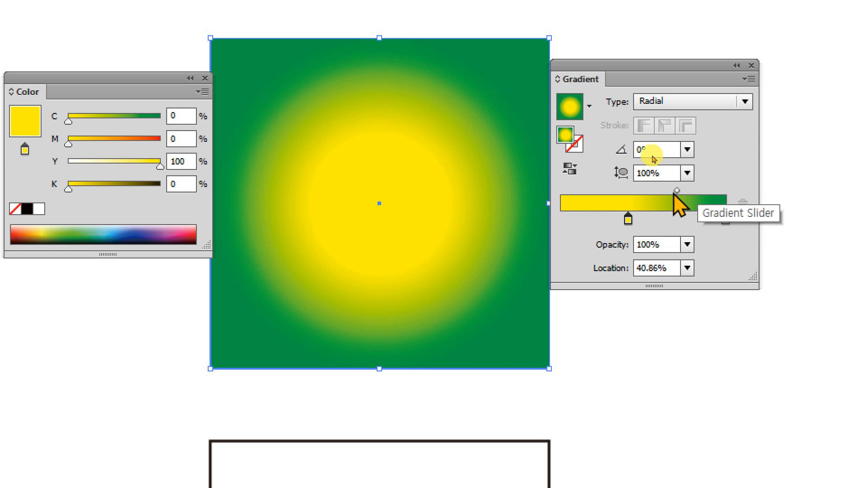
{"action": "left_click_drag", "start_coordinate": [627, 221], "coordinate": [531, 235]}
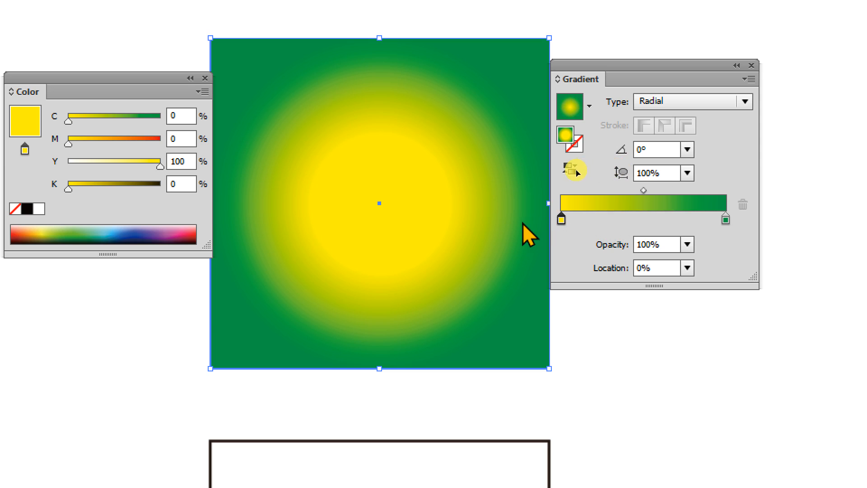
Set the midpoint between the yellow and green stops to 78%, and switch the gradient type to Linear
{"action": "left_click_drag", "start_coordinate": [644, 190], "coordinate": [674, 191]}
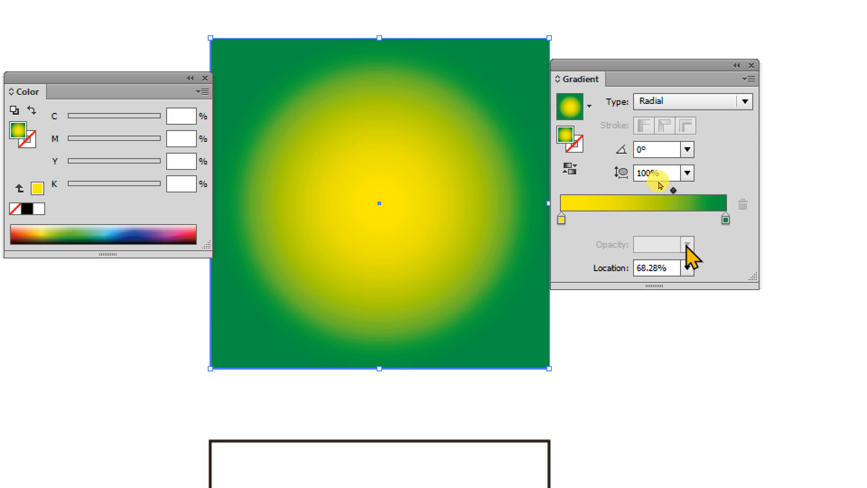
{"action": "mouse_move", "coordinate": [674, 191]}
{"action": "left_mouse_down"}
{"action": "mouse_move", "coordinate": [645, 191]}
{"action": "mouse_move", "coordinate": [688, 190]}
{"action": "left_mouse_up"}
{"action": "left_click", "coordinate": [657, 269]}
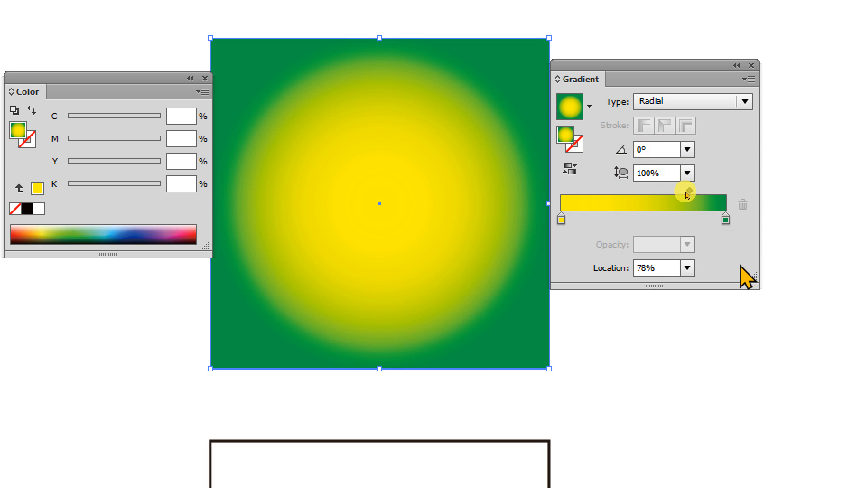
{"action": "left_click", "coordinate": [672, 103]}
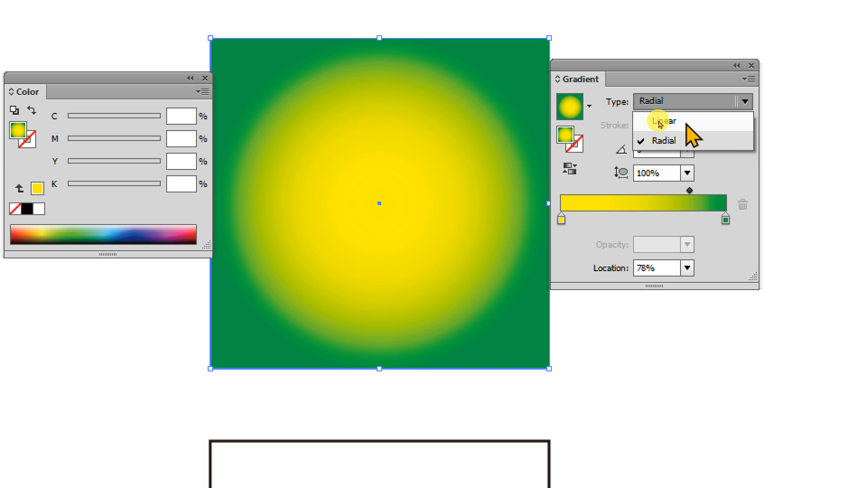
{"action": "left_click", "coordinate": [661, 122]}
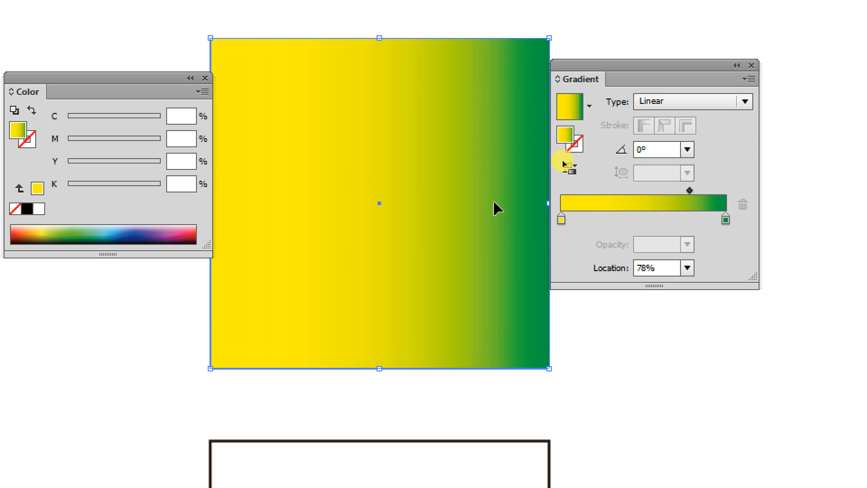
Switch the first practice square's gradient back to Radial and set the yellow-green midpoint to about 69%
{"action": "mouse_move", "coordinate": [689, 190]}
{"action": "left_mouse_down"}
{"action": "mouse_move", "coordinate": [604, 190]}
{"action": "mouse_move", "coordinate": [697, 192]}
{"action": "left_mouse_up"}
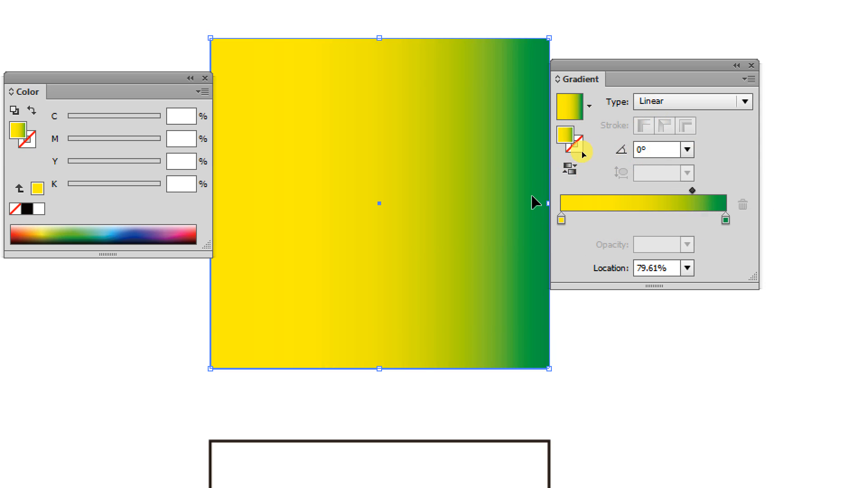
{"action": "left_click", "coordinate": [681, 108]}
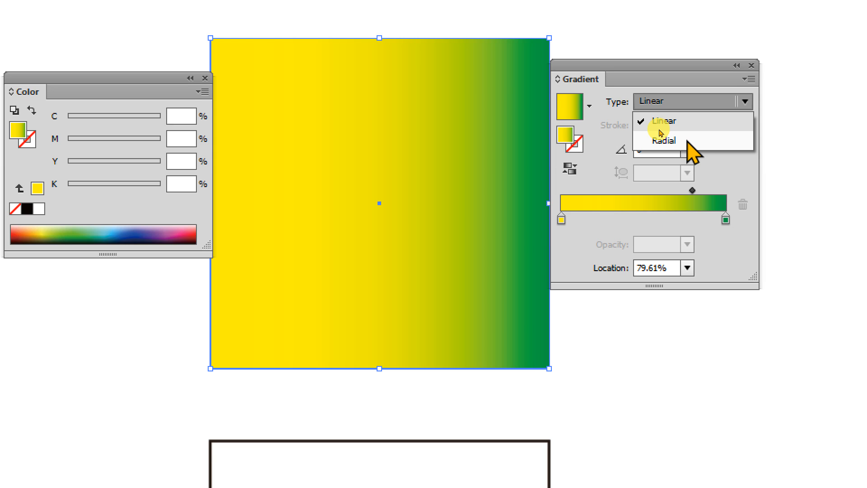
{"action": "left_click", "coordinate": [663, 139]}
{"action": "left_click_drag", "start_coordinate": [693, 190], "coordinate": [675, 190]}
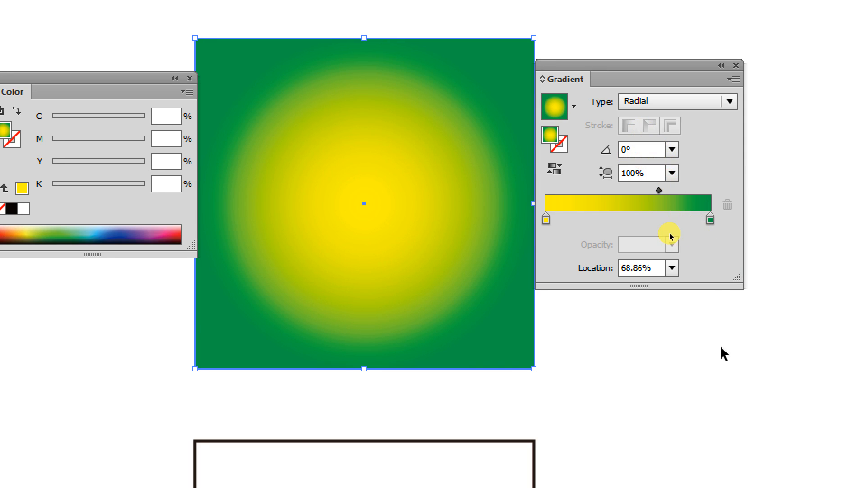
{"action": "left_click", "coordinate": [702, 348]}
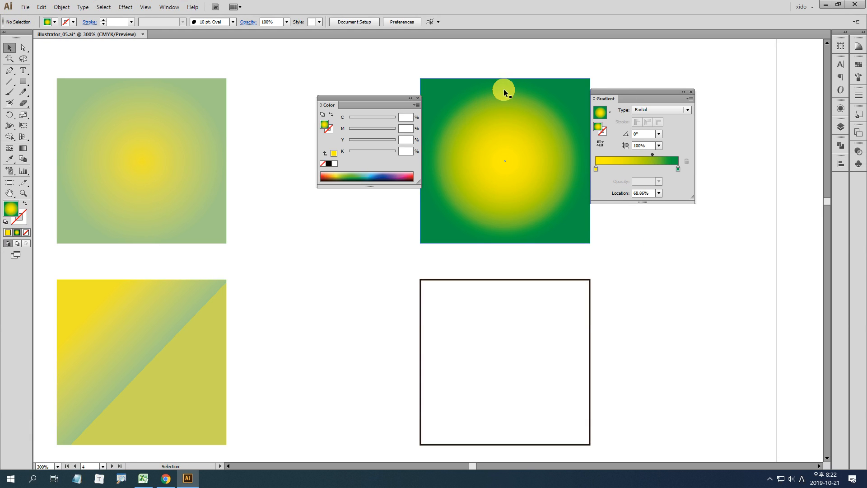
Examine the diagonal yellow-green gradient in the second sample square up close
{"action": "left_click_drag", "start_coordinate": [523, 370], "coordinate": [519, 293]}
{"action": "left_click_drag", "start_coordinate": [464, 334], "coordinate": [466, 286]}
{"action": "left_click_drag", "start_coordinate": [366, 360], "coordinate": [369, 342]}
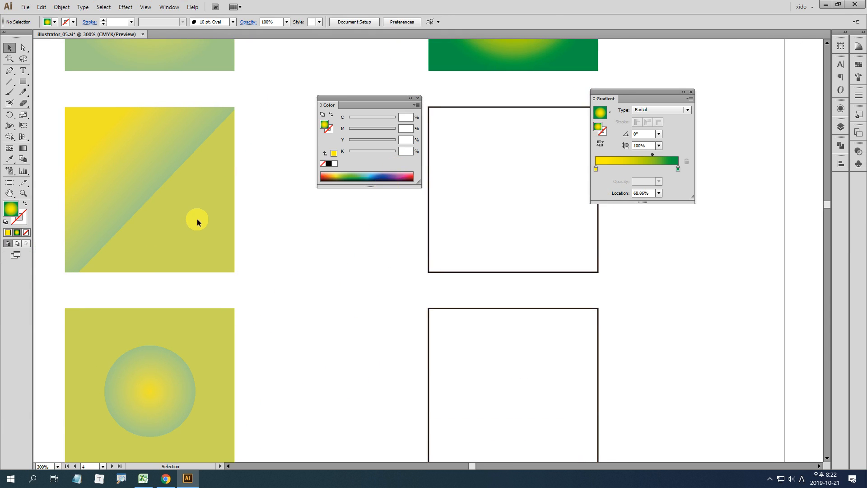
{"action": "key", "text": "ctrl+space"}
{"action": "left_click_drag", "start_coordinate": [68, 105], "coordinate": [270, 249]}
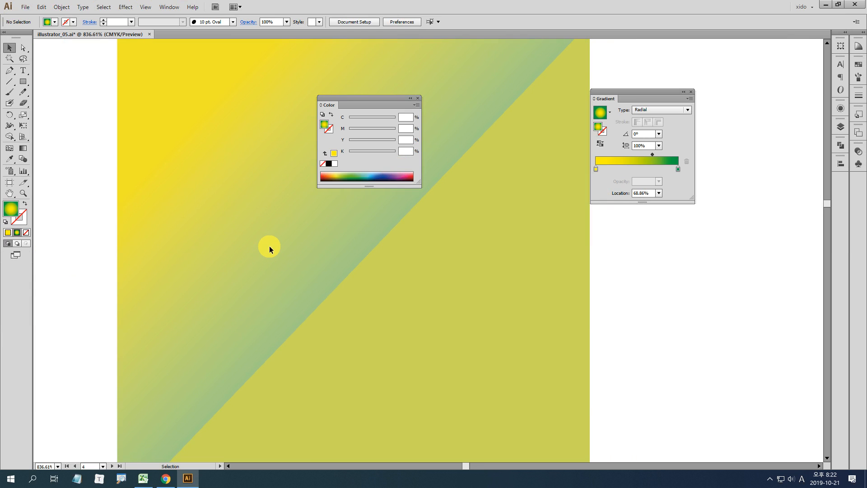
{"action": "key", "text": "ctrl+minus"}
{"action": "key", "text": "ctrl+minus"}
{"action": "key", "text": "ctrl+minus"}
{"action": "key", "text": "ctrl+minus"}
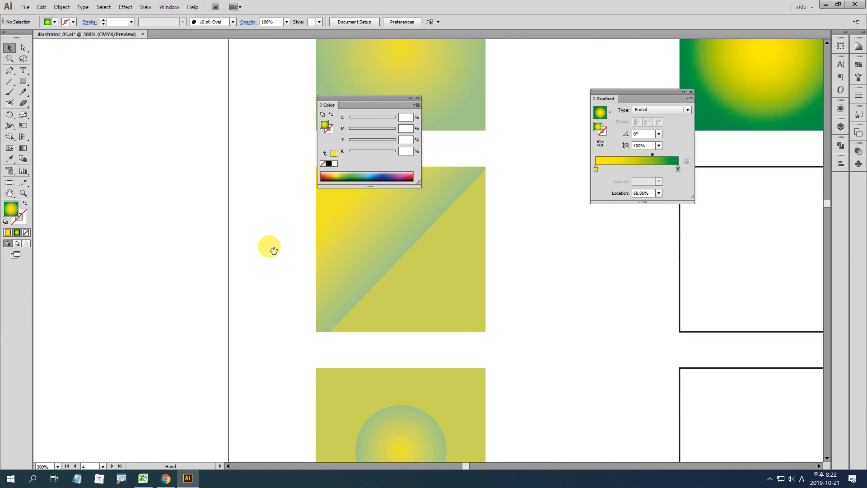
Select the second empty square and try the Soft Black Vignette preset, then fill it with the Salmon Radial preset gradient
{"action": "left_click_drag", "start_coordinate": [544, 289], "coordinate": [174, 295]}
{"action": "left_click_drag", "start_coordinate": [333, 105], "coordinate": [184, 119]}
{"action": "key", "text": "ctrl+space"}
{"action": "left_click_drag", "start_coordinate": [279, 154], "coordinate": [508, 360]}
{"action": "left_click", "coordinate": [494, 281]}
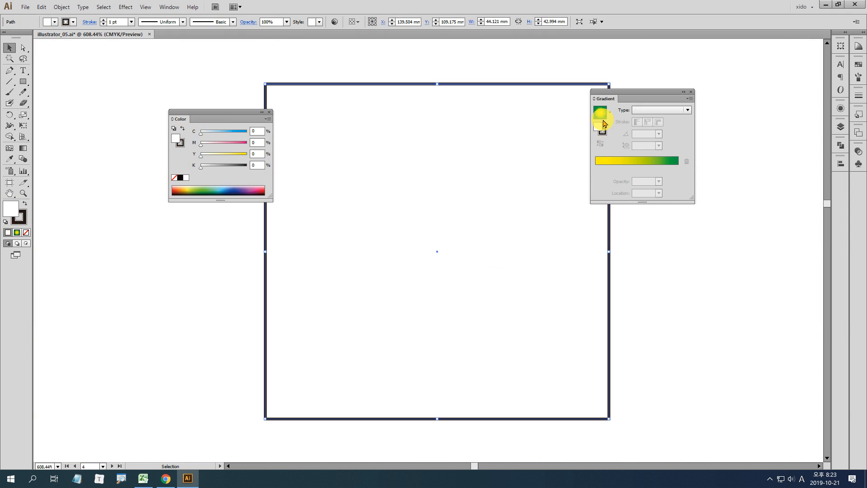
{"action": "left_click_drag", "start_coordinate": [620, 98], "coordinate": [495, 109]}
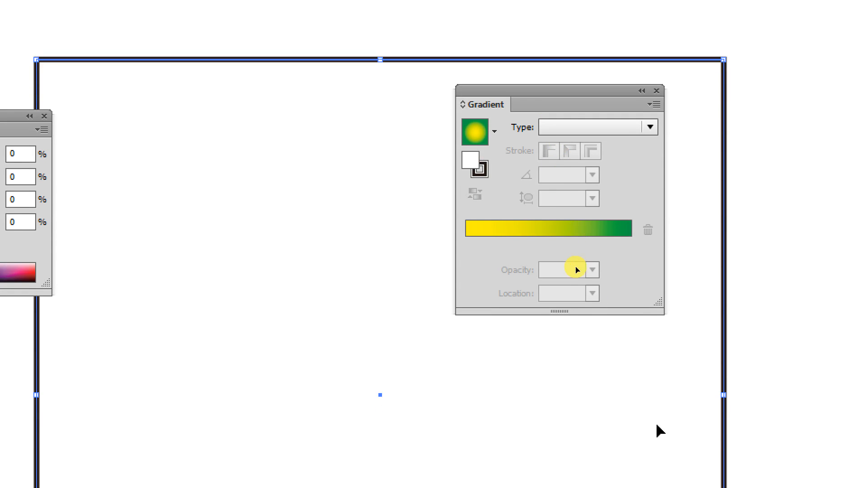
{"action": "left_click", "coordinate": [494, 131]}
{"action": "left_click", "coordinate": [411, 194]}
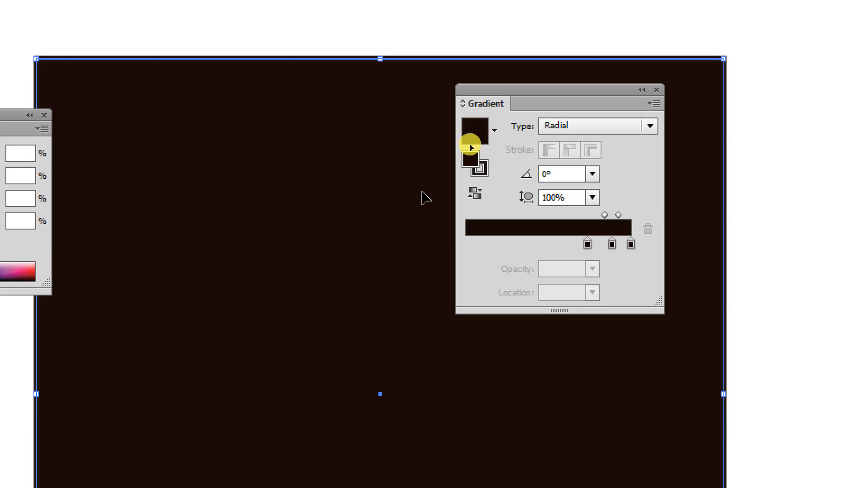
{"action": "left_click", "coordinate": [494, 131]}
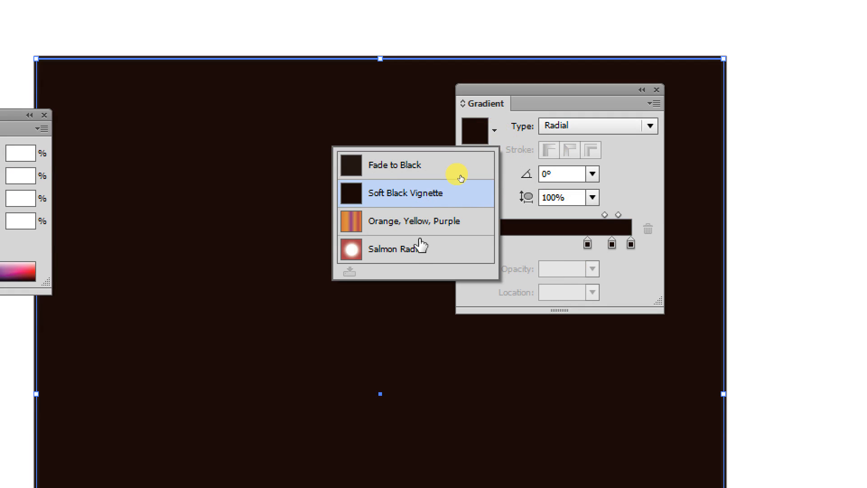
{"action": "left_click", "coordinate": [420, 253]}
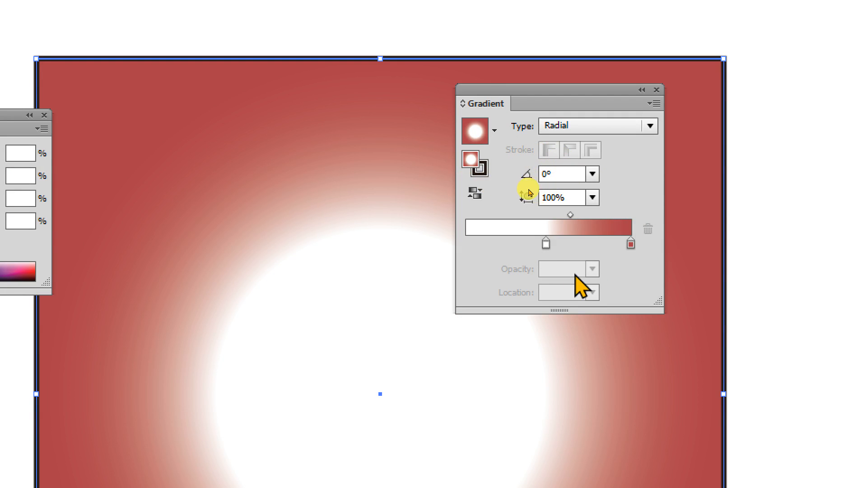
Try recoloring the radial gradient's inner white stop to pure cyan (C 100) and then to black
{"action": "left_click", "coordinate": [546, 244]}
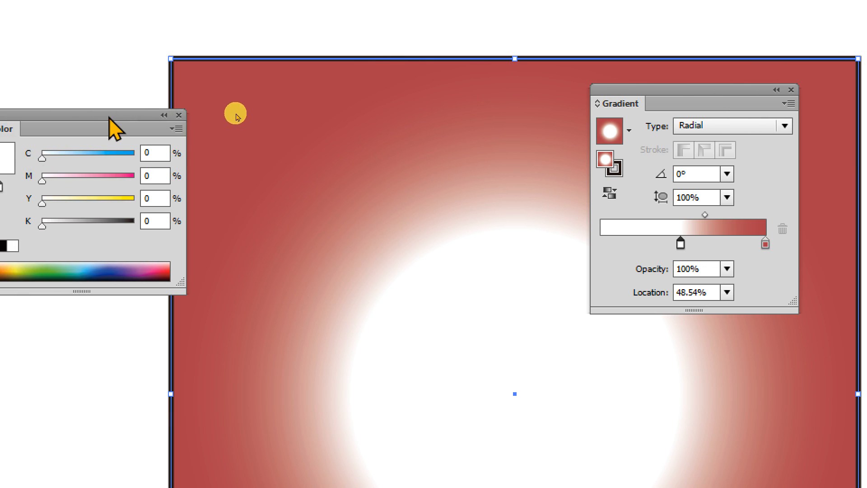
{"action": "left_click_drag", "start_coordinate": [110, 119], "coordinate": [345, 117]}
{"action": "left_click_drag", "start_coordinate": [332, 152], "coordinate": [370, 152]}
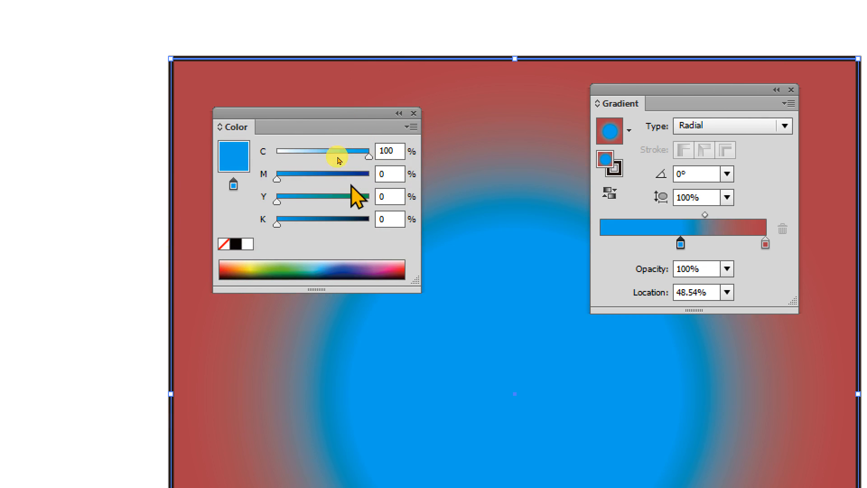
{"action": "left_click", "coordinate": [236, 244]}
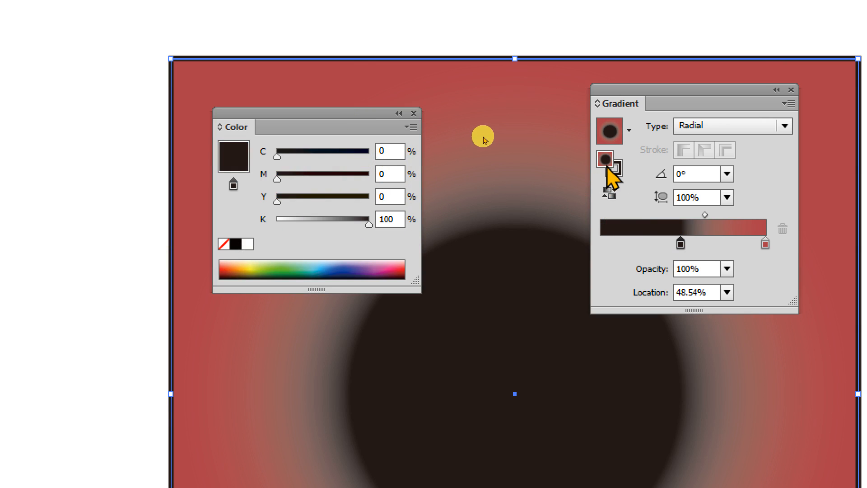
{"action": "left_click_drag", "start_coordinate": [606, 162], "coordinate": [658, 248]}
{"action": "left_click_drag", "start_coordinate": [373, 117], "coordinate": [148, 125]}
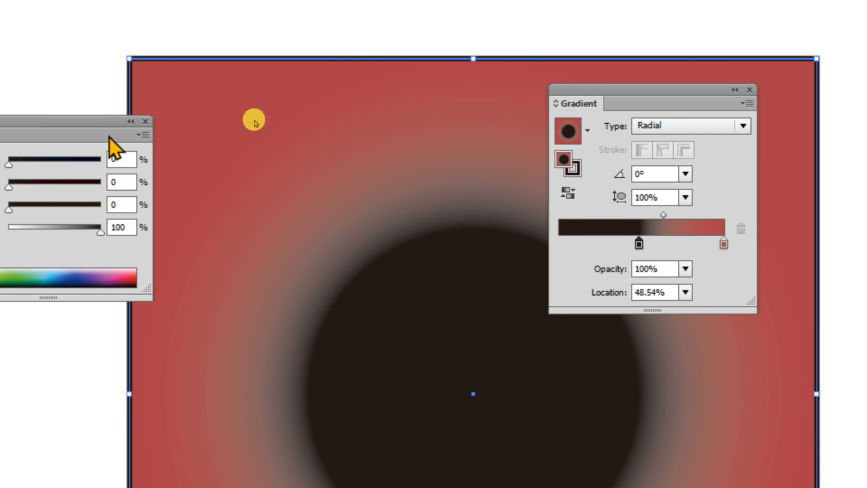
Recolor the gradient's inner stop to pink with M 65 and K 0
{"action": "left_click_drag", "start_coordinate": [110, 137], "coordinate": [262, 142]}
{"action": "left_click_drag", "start_coordinate": [226, 234], "coordinate": [164, 238]}
{"action": "left_click_drag", "start_coordinate": [170, 190], "coordinate": [228, 190]}
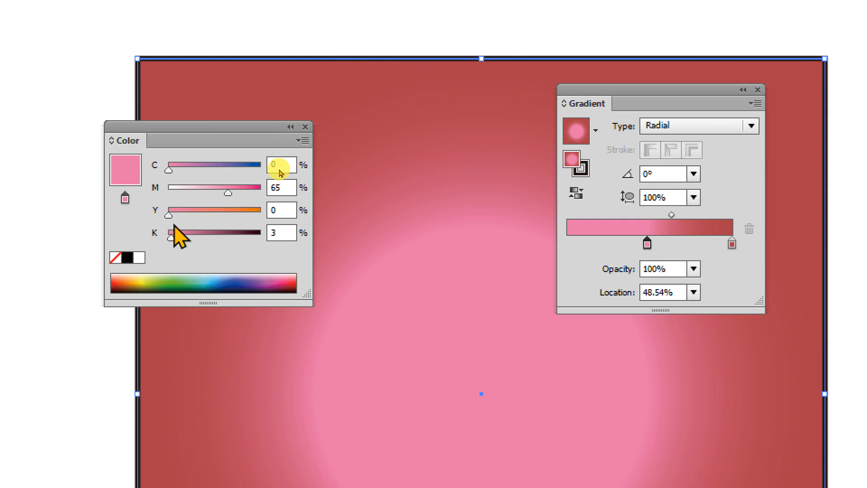
{"action": "left_click_drag", "start_coordinate": [169, 236], "coordinate": [154, 231]}
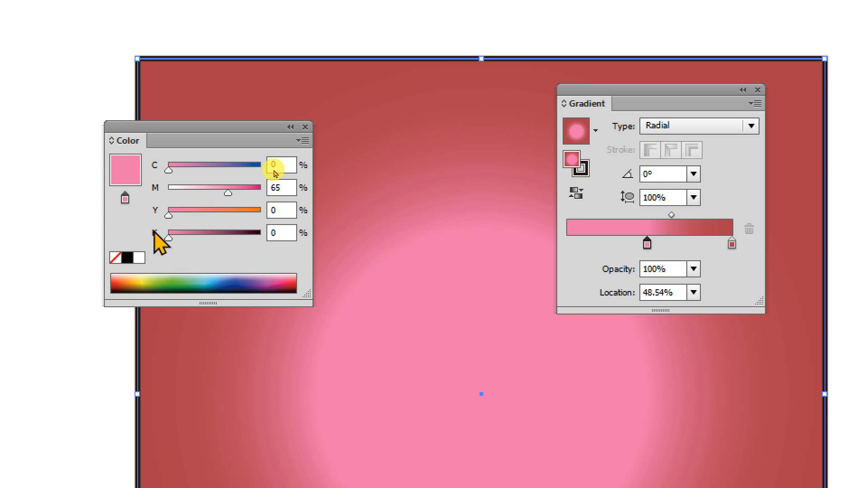
Recolor the outer red stop to dark purple (C 65, M 100, Y 12, K 40) and lighten the inner pink stop to M 33
{"action": "left_click", "coordinate": [732, 244]}
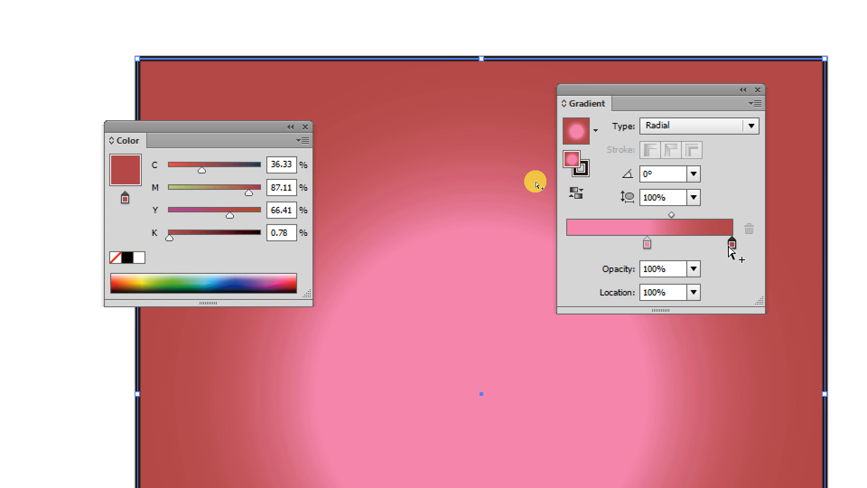
{"action": "left_click_drag", "start_coordinate": [245, 239], "coordinate": [179, 214]}
{"action": "left_click_drag", "start_coordinate": [249, 192], "coordinate": [209, 193]}
{"action": "left_click_drag", "start_coordinate": [235, 233], "coordinate": [206, 233]}
{"action": "left_click_drag", "start_coordinate": [212, 193], "coordinate": [248, 193]}
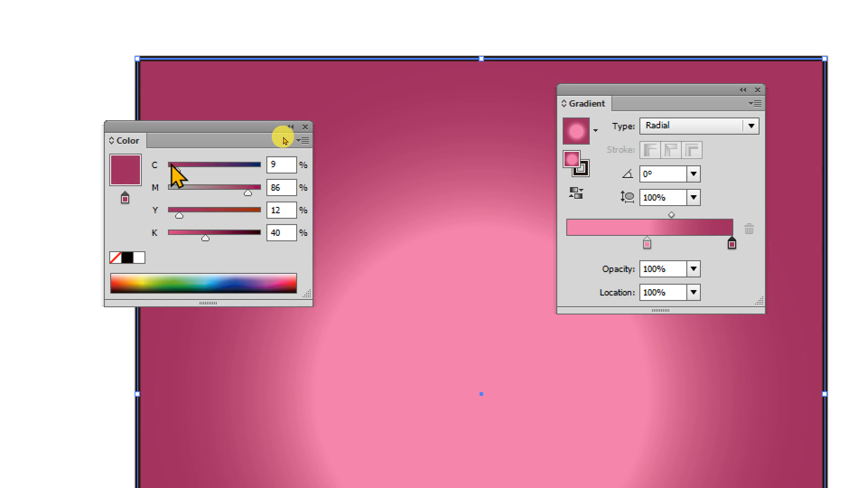
{"action": "left_click_drag", "start_coordinate": [176, 170], "coordinate": [208, 171]}
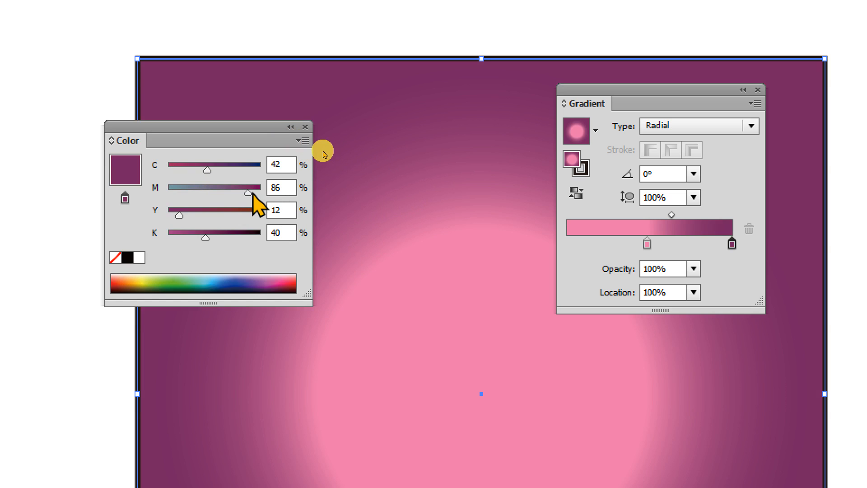
{"action": "left_click_drag", "start_coordinate": [251, 189], "coordinate": [275, 189]}
{"action": "left_click_drag", "start_coordinate": [214, 170], "coordinate": [229, 170]}
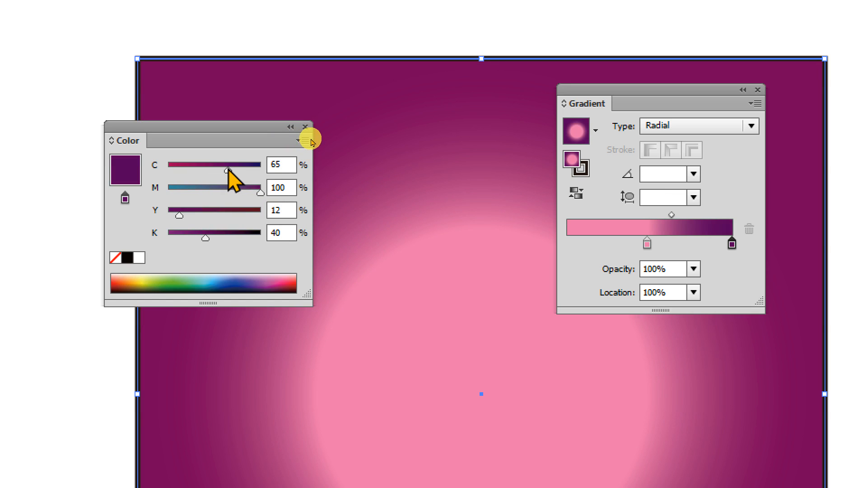
{"action": "left_click", "coordinate": [647, 244]}
{"action": "left_click_drag", "start_coordinate": [211, 194], "coordinate": [199, 193]}
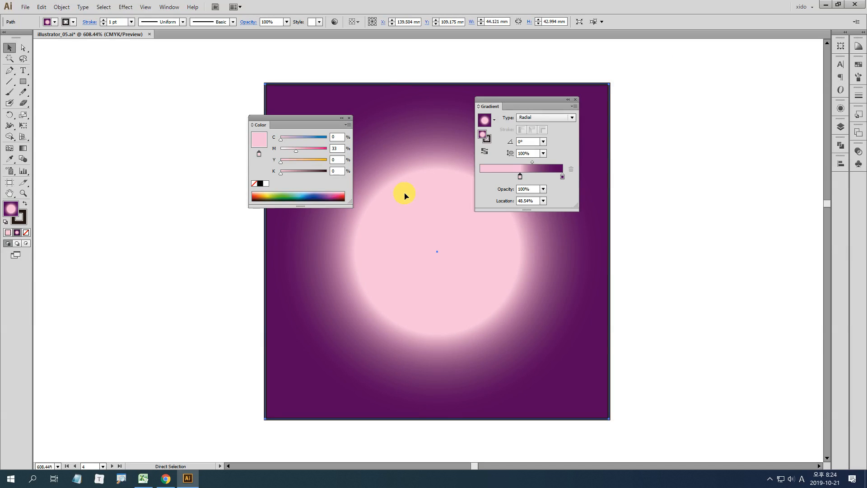
Move the Color panel off the diagonal sample square and compare its gradient with the pink-purple square
{"action": "key", "text": "ctrl+minus"}
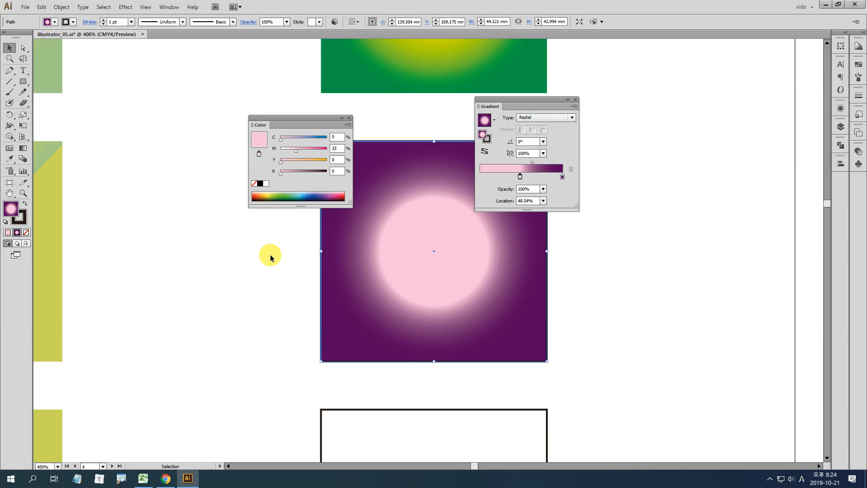
{"action": "scroll", "coordinate": [270, 257], "scroll_direction": "left", "scroll_amount": 10}
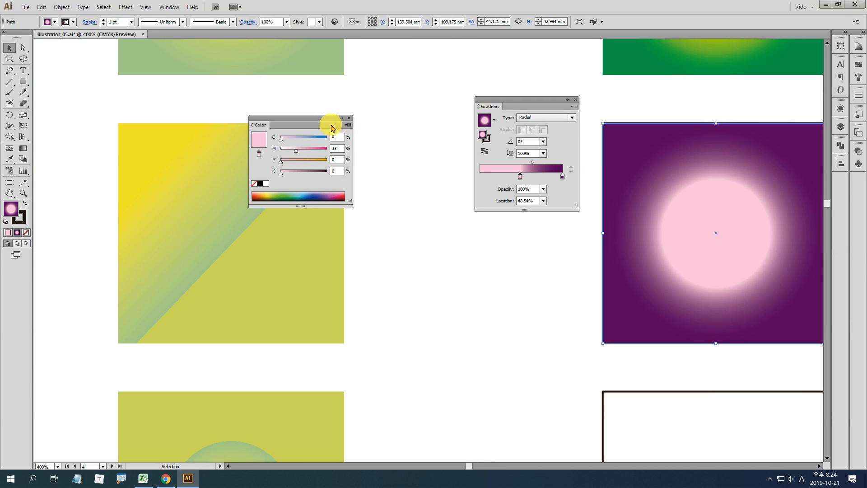
{"action": "left_click_drag", "start_coordinate": [332, 128], "coordinate": [547, 220]}
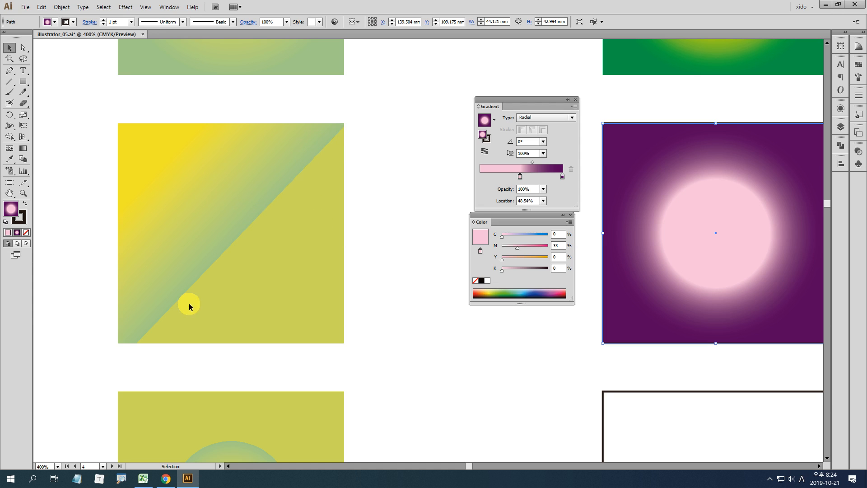
{"action": "left_click", "coordinate": [389, 236]}
Place the Gradient panel beside the pink-purple square and change that square's gradient type to Linear
{"action": "left_click_drag", "start_coordinate": [393, 235], "coordinate": [177, 219]}
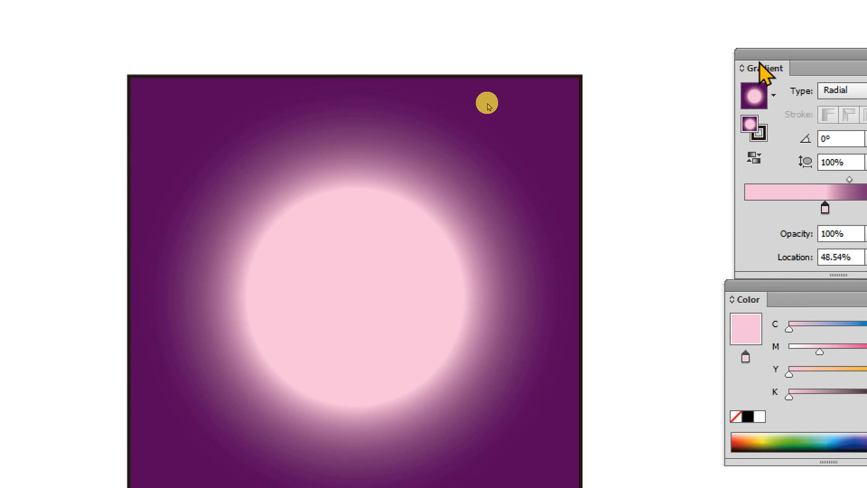
{"action": "left_click_drag", "start_coordinate": [763, 73], "coordinate": [58, 95]}
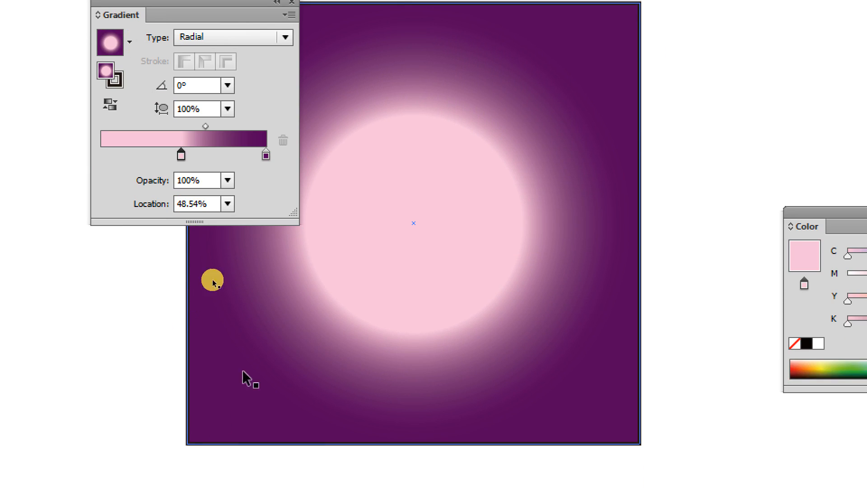
{"action": "key", "text": "ctrl+shift+a"}
{"action": "left_click_drag", "start_coordinate": [190, 21], "coordinate": [123, 21]}
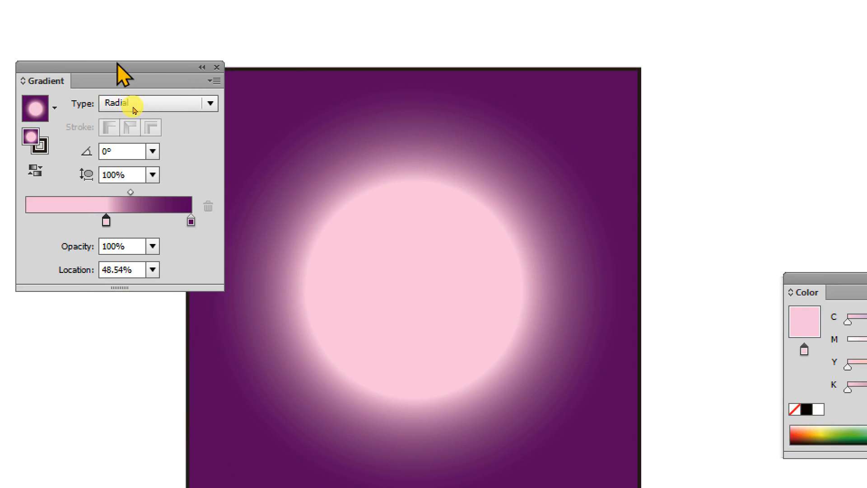
{"action": "left_click_drag", "start_coordinate": [121, 65], "coordinate": [103, 62]}
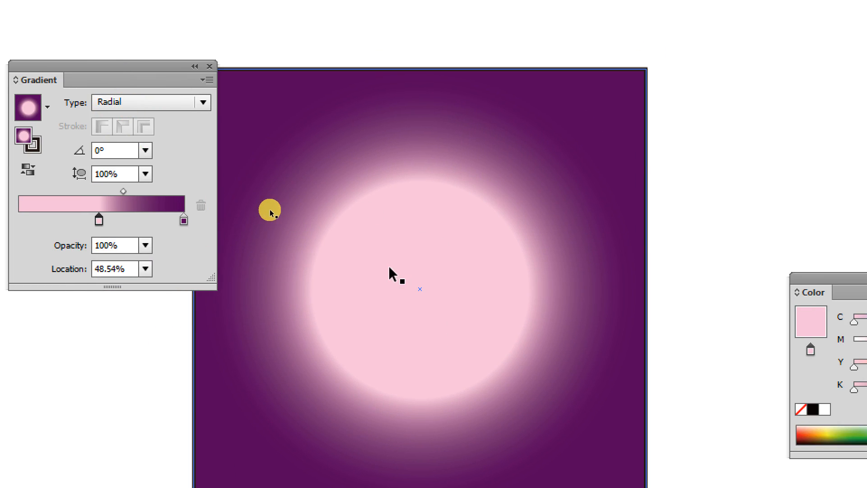
{"action": "left_click", "coordinate": [262, 150]}
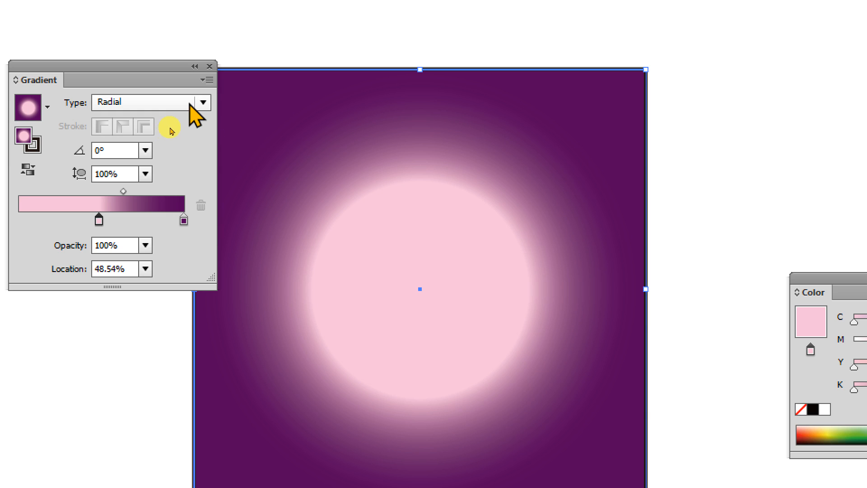
{"action": "left_click", "coordinate": [191, 106]}
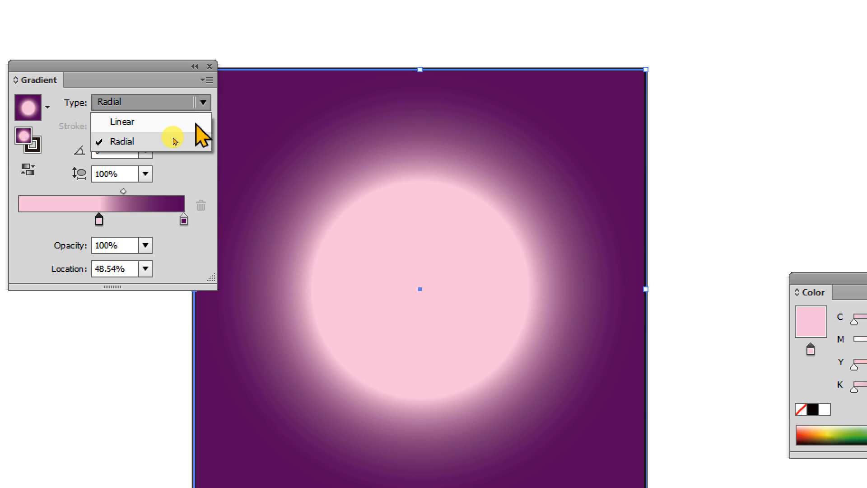
{"action": "left_click", "coordinate": [196, 123]}
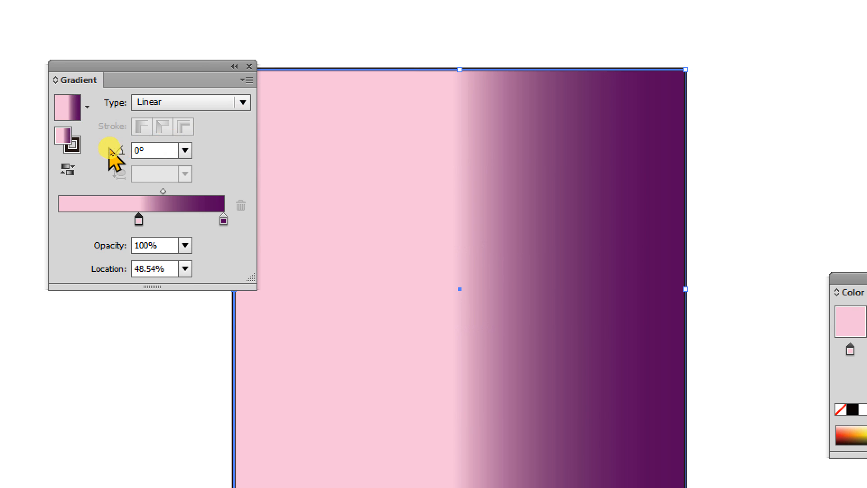
Try the pink-purple square's linear gradient at preset angles of 135° and 90°
{"action": "left_click", "coordinate": [185, 151]}
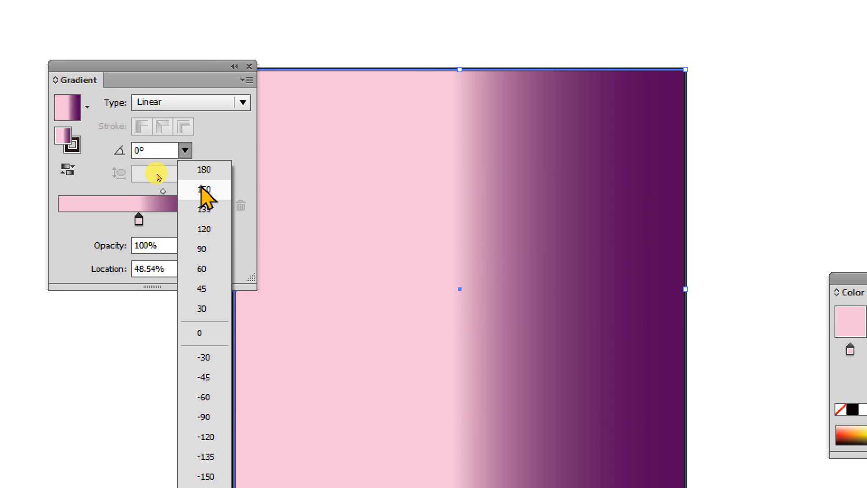
{"action": "left_click", "coordinate": [208, 210]}
{"action": "left_click", "coordinate": [186, 150]}
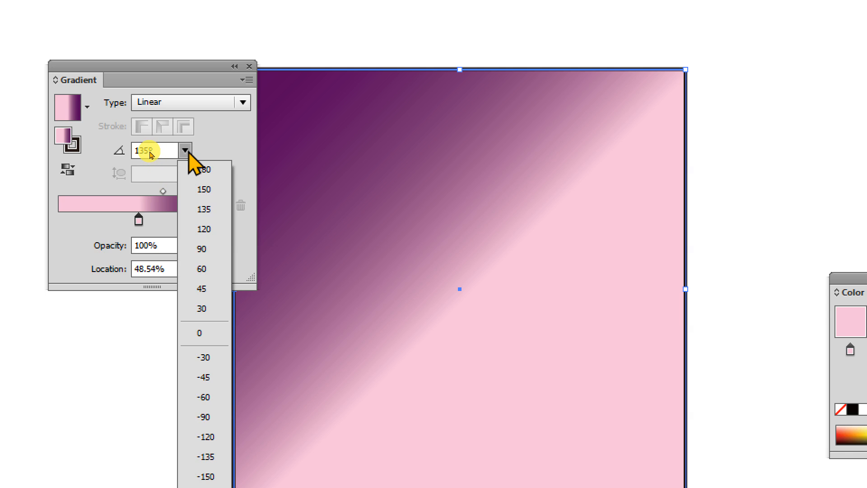
{"action": "left_click", "coordinate": [203, 249]}
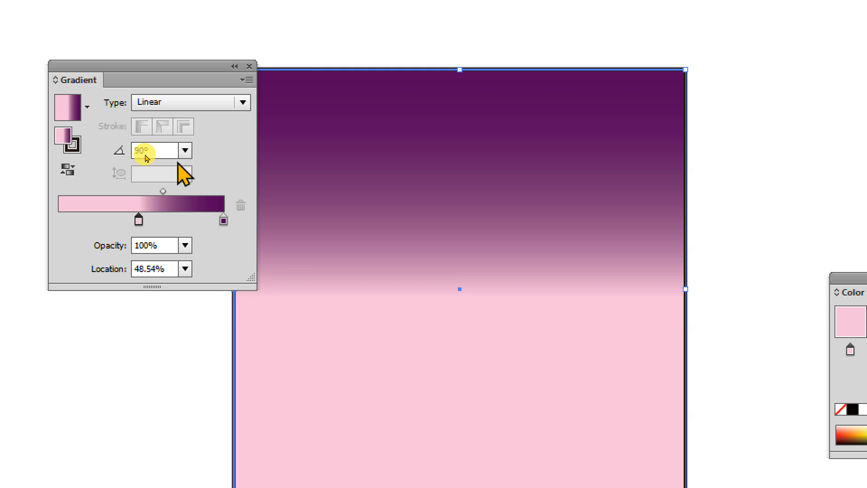
{"action": "left_click", "coordinate": [186, 151]}
{"action": "left_click", "coordinate": [194, 255]}
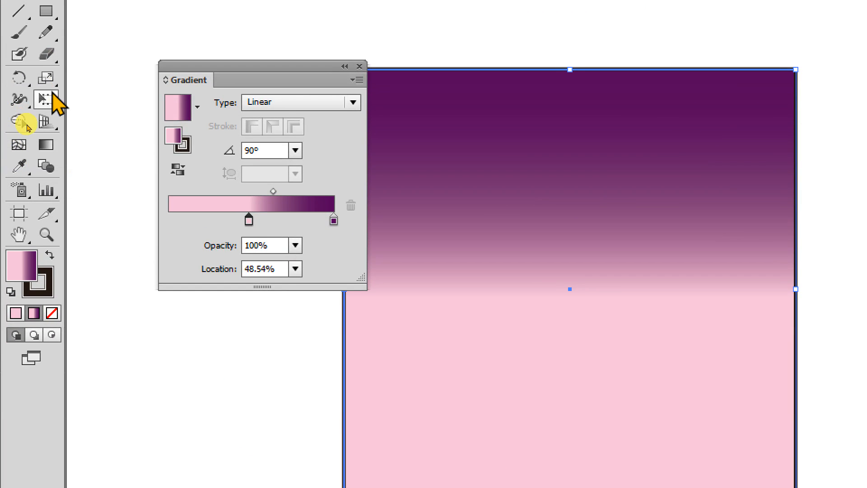
With the Gradient tool, redraw the square's gradient diagonally from upper left to lower right at about -46.8°
{"action": "left_click", "coordinate": [53, 148]}
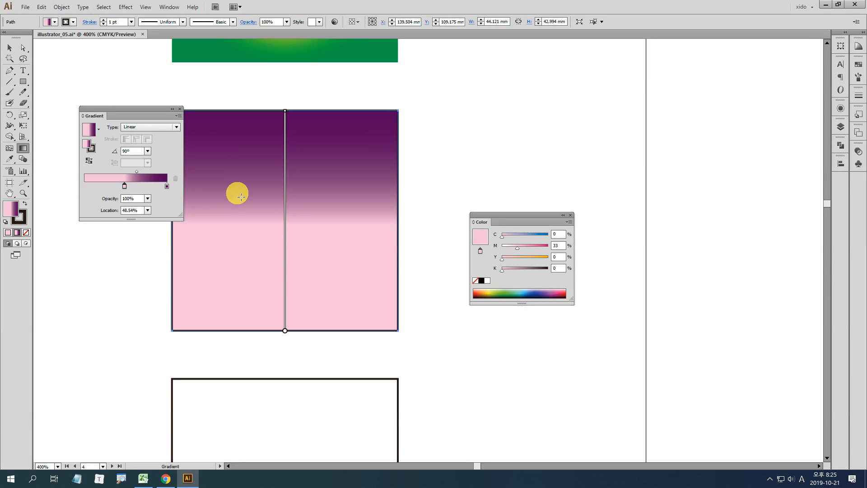
{"action": "left_click_drag", "start_coordinate": [143, 110], "coordinate": [121, 130]}
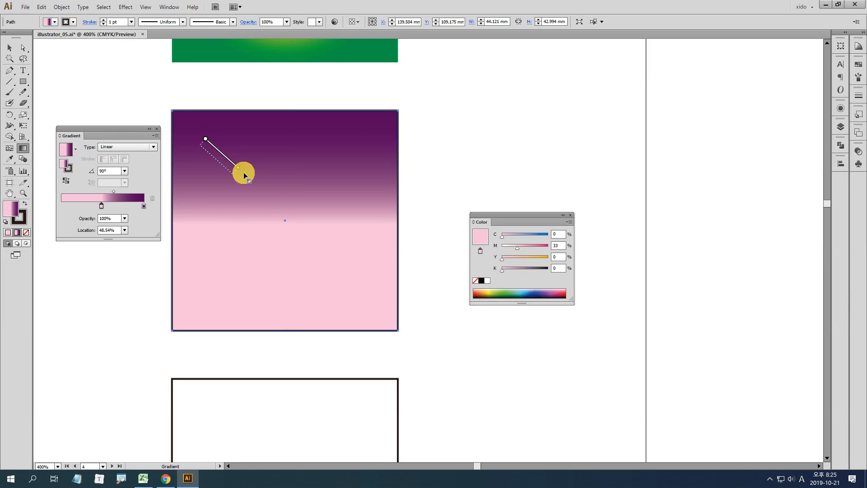
{"action": "left_click_drag", "start_coordinate": [302, 256], "coordinate": [369, 316]}
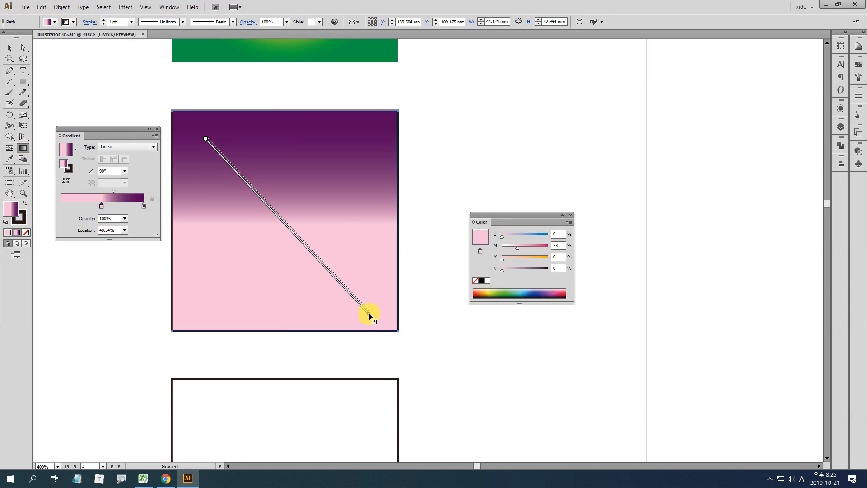
{"action": "left_click_drag", "start_coordinate": [369, 317], "coordinate": [370, 316]}
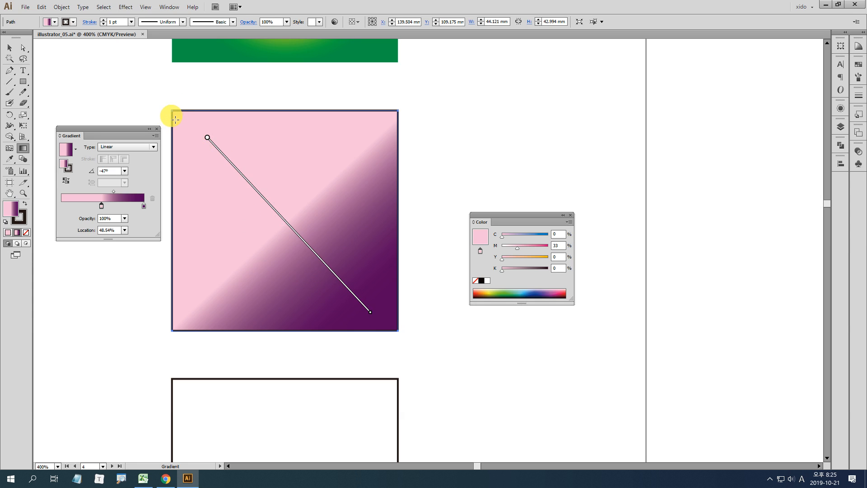
{"action": "mouse_move", "coordinate": [207, 143]}
{"action": "left_mouse_down"}
{"action": "mouse_move", "coordinate": [318, 269]}
{"action": "mouse_move", "coordinate": [398, 332]}
{"action": "left_mouse_up"}
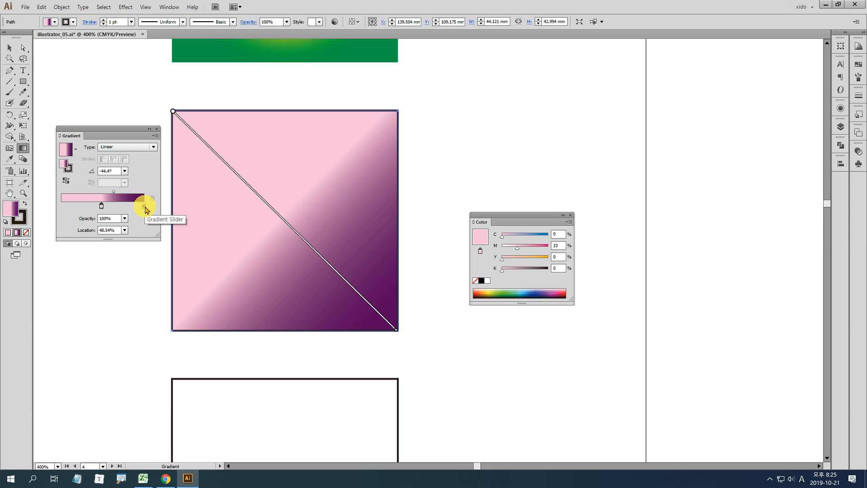
{"action": "left_click_drag", "start_coordinate": [215, 132], "coordinate": [366, 294]}
Move the pink stop to 0% and the midpoint between the two stops to about 56%
{"action": "mouse_move", "coordinate": [210, 141]}
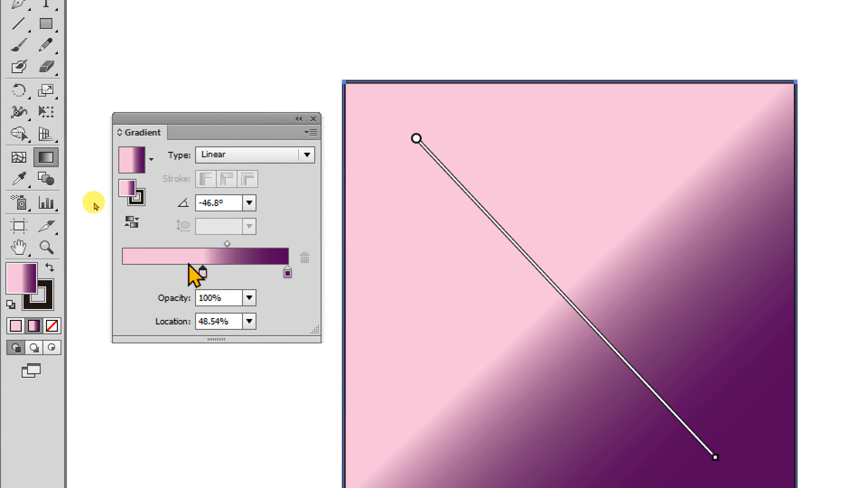
{"action": "left_click_drag", "start_coordinate": [203, 272], "coordinate": [123, 274]}
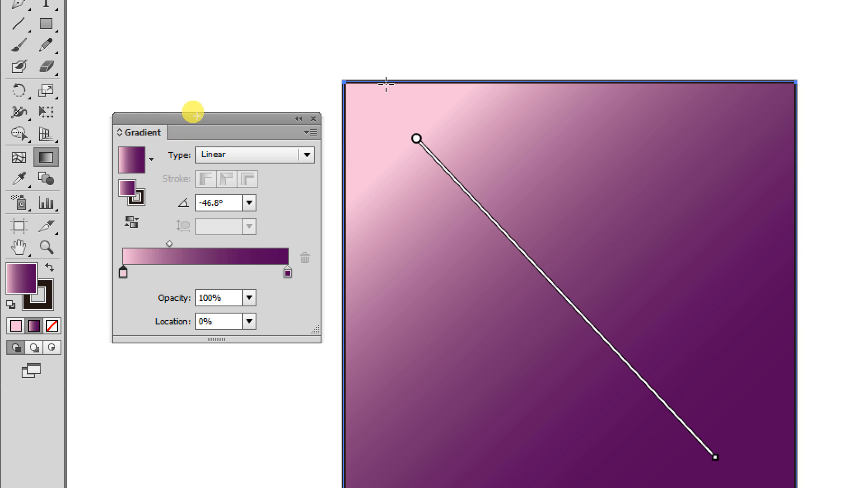
{"action": "left_click_drag", "start_coordinate": [169, 244], "coordinate": [217, 244]}
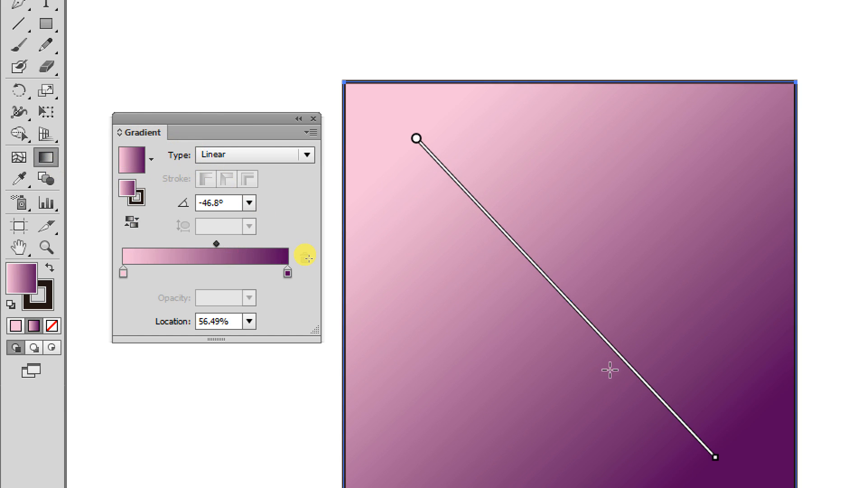
Compare with the diagonal yellow-green sample, shift the gradient line toward the square's upper-left corner, and place the Gradient panel beside the square
{"action": "key", "text": "ctrl+4"}
{"action": "key", "text": "space"}
{"action": "left_click_drag", "start_coordinate": [201, 284], "coordinate": [636, 274]}
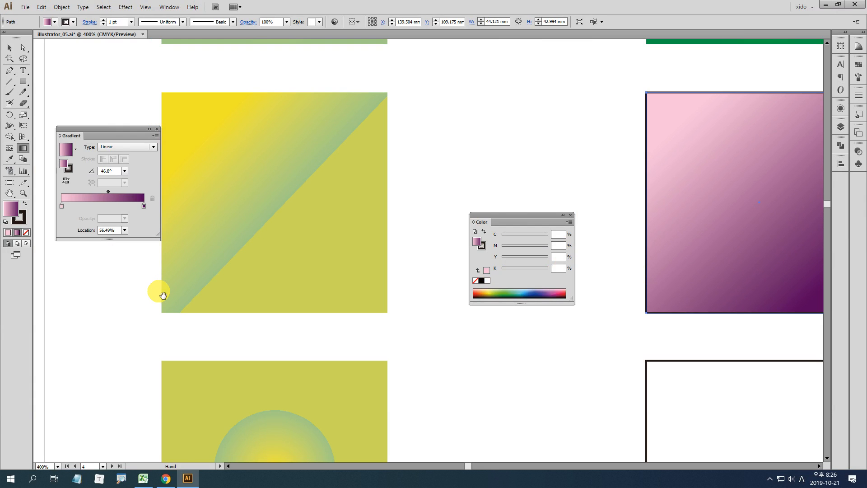
{"action": "left_click_drag", "start_coordinate": [514, 135], "coordinate": [103, 147]}
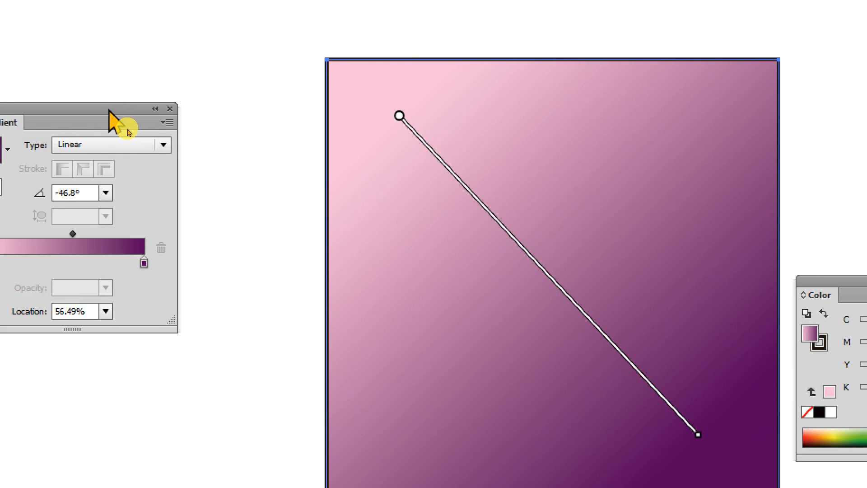
{"action": "left_click_drag", "start_coordinate": [0, 121], "coordinate": [209, 163]}
{"action": "mouse_move", "coordinate": [470, 189]}
{"action": "left_mouse_down"}
{"action": "mouse_move", "coordinate": [440, 160]}
{"action": "mouse_move", "coordinate": [498, 205]}
{"action": "mouse_move", "coordinate": [443, 178]}
{"action": "mouse_move", "coordinate": [446, 172]}
{"action": "left_mouse_up"}
{"action": "left_click_drag", "start_coordinate": [232, 152], "coordinate": [132, 91]}
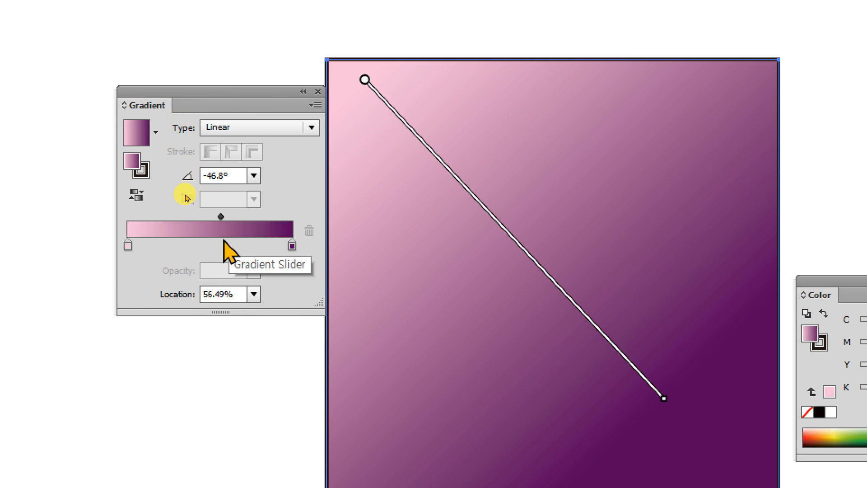
Add a new stop between the pink and purple stops and set its location to 30%
{"action": "left_click_drag", "start_coordinate": [228, 247], "coordinate": [177, 239]}
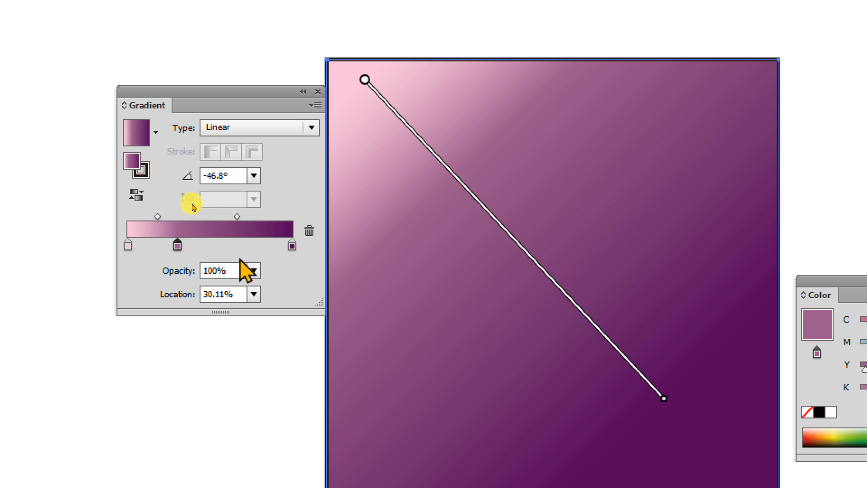
{"action": "left_click", "coordinate": [215, 291]}
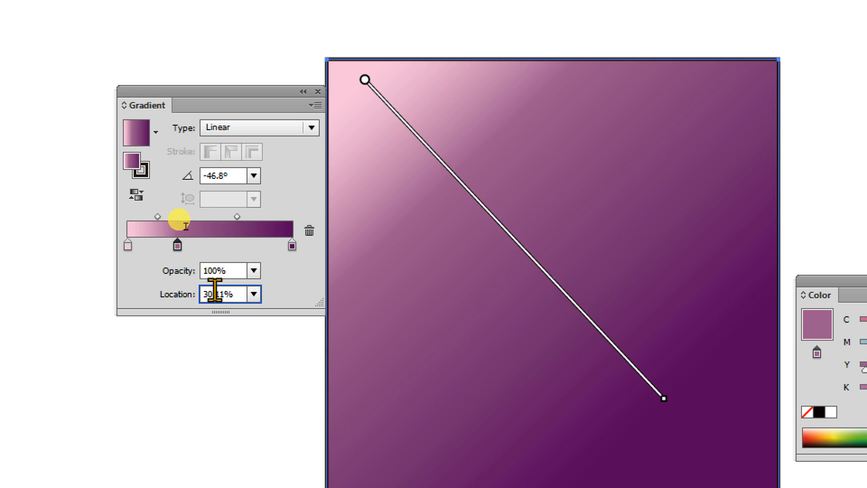
{"action": "key", "text": "Down"}
{"action": "key", "text": "Return"}
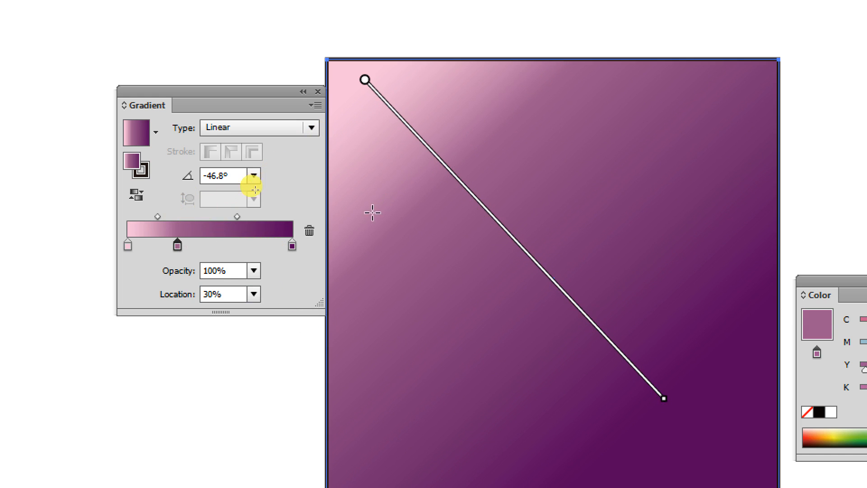
{"action": "left_click", "coordinate": [127, 246]}
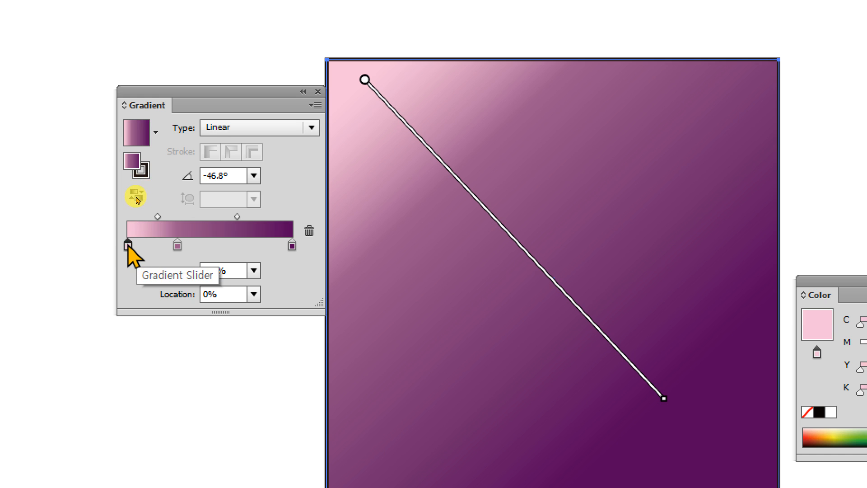
{"action": "left_click_drag", "start_coordinate": [128, 246], "coordinate": [214, 247]}
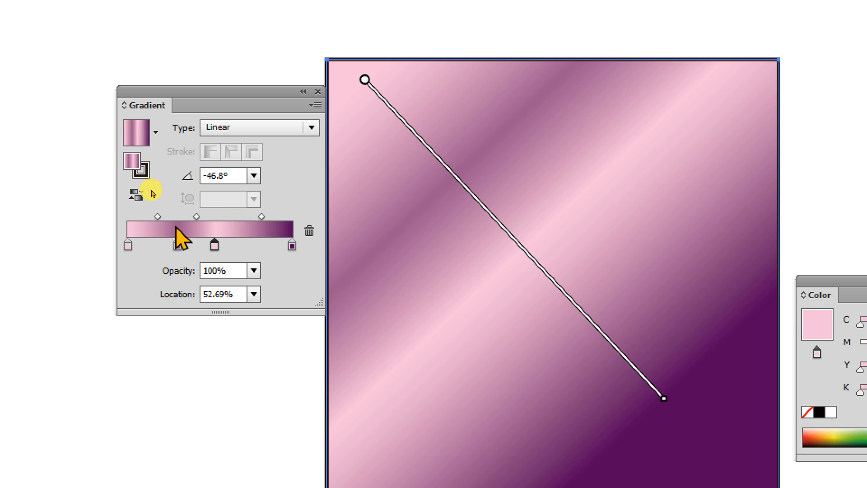
{"action": "left_click_drag", "start_coordinate": [215, 247], "coordinate": [219, 278]}
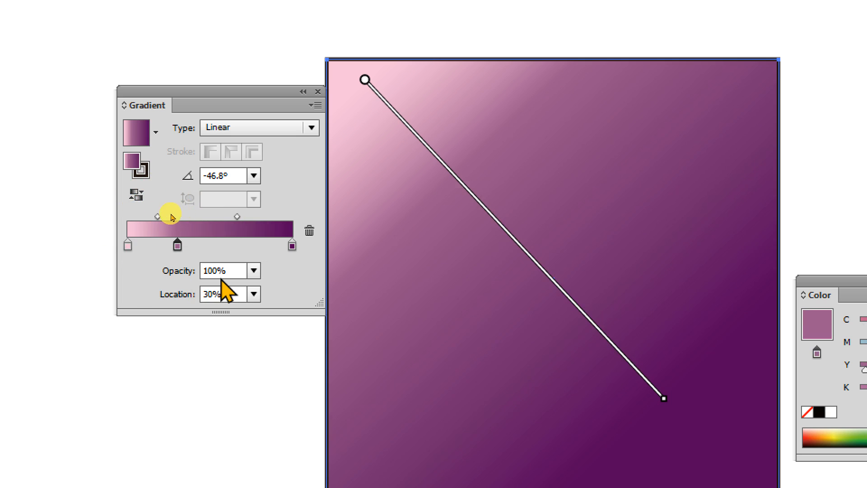
Duplicate the pink end stop to about 45%, beyond the mauve stop, and compare the locations of the two inner stops
{"action": "left_click", "coordinate": [128, 246]}
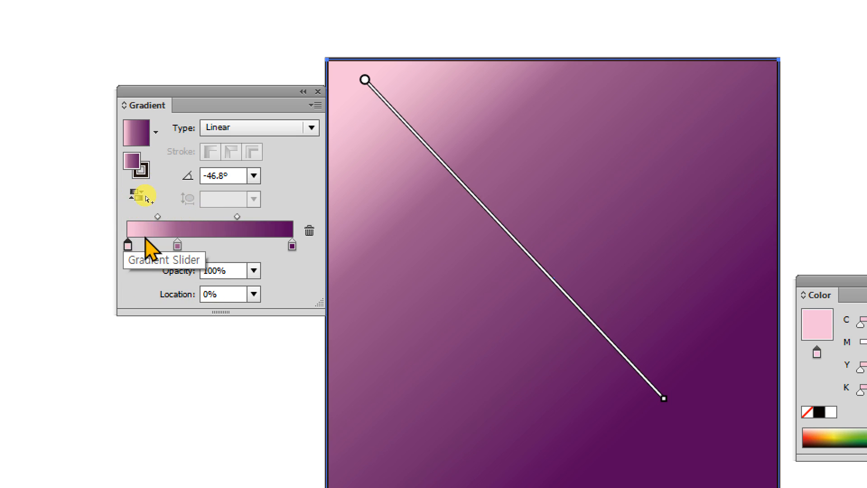
{"action": "left_click_drag", "start_coordinate": [128, 247], "coordinate": [201, 246]}
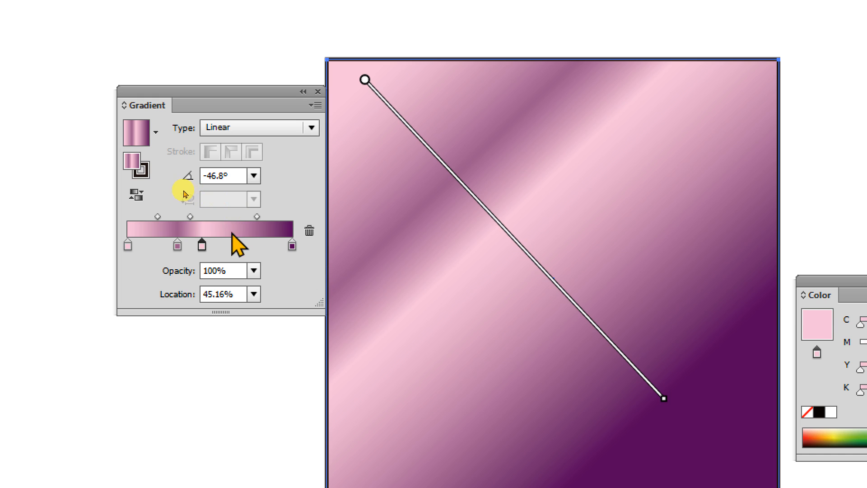
{"action": "left_click", "coordinate": [178, 245]}
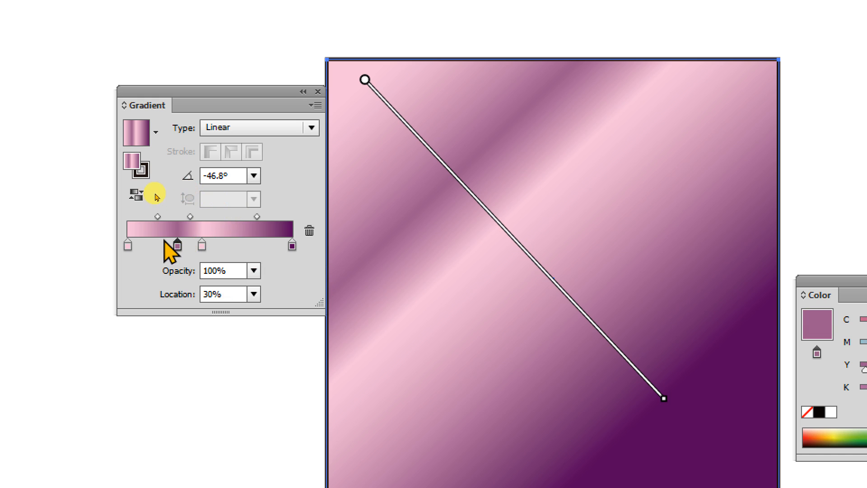
{"action": "left_click", "coordinate": [202, 247]}
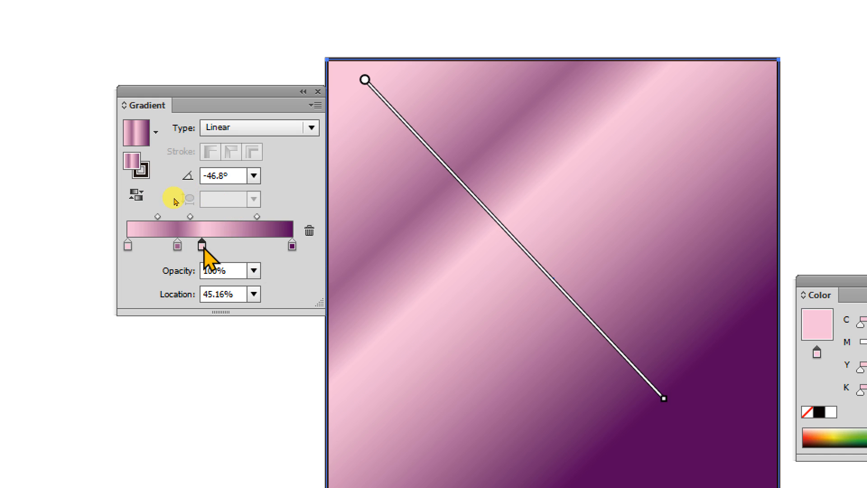
{"action": "left_click", "coordinate": [177, 246]}
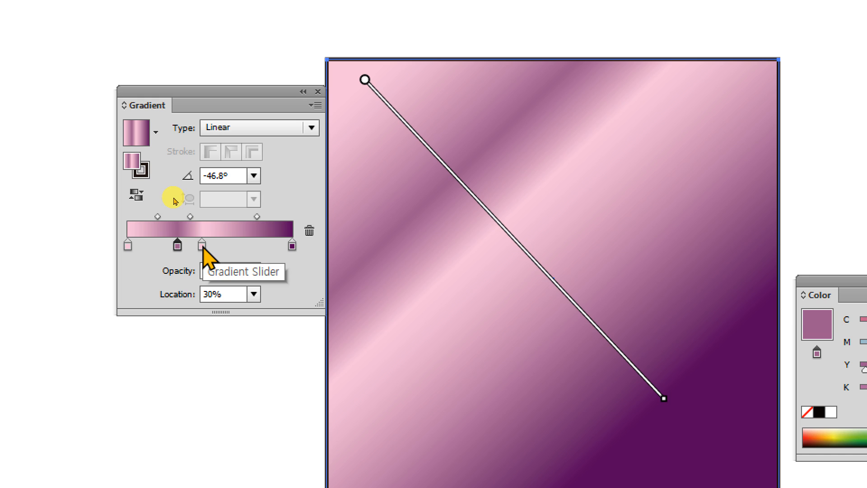
{"action": "left_click", "coordinate": [202, 246]}
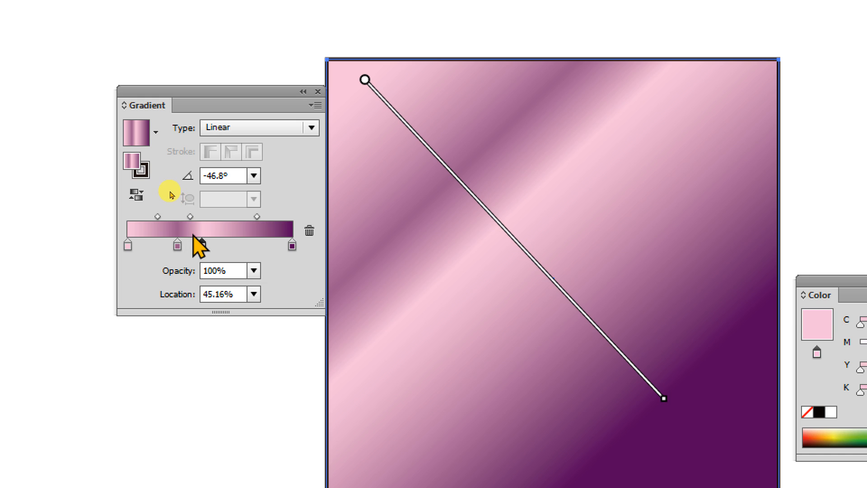
Try aligning the duplicated pink stop exactly with the mauve stop by setting its location to 30%
{"action": "left_click", "coordinate": [240, 295]}
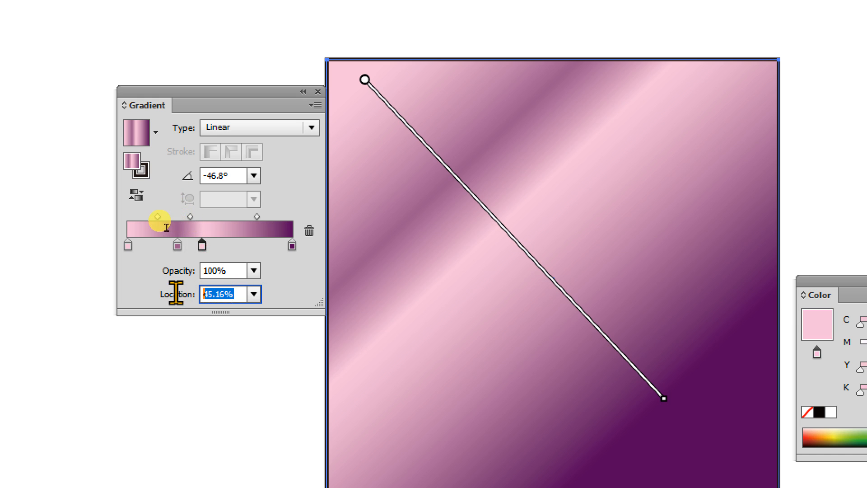
{"action": "type", "text": "3"}
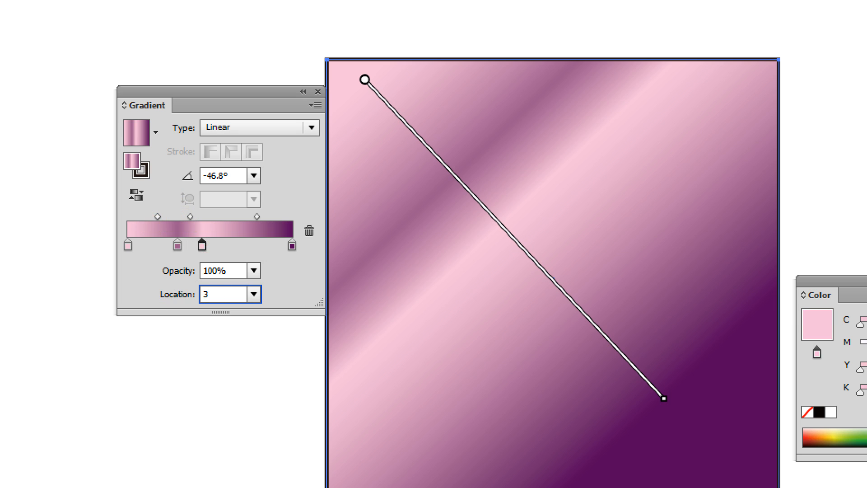
{"action": "type", "text": "0"}
{"action": "left_click", "coordinate": [150, 227]}
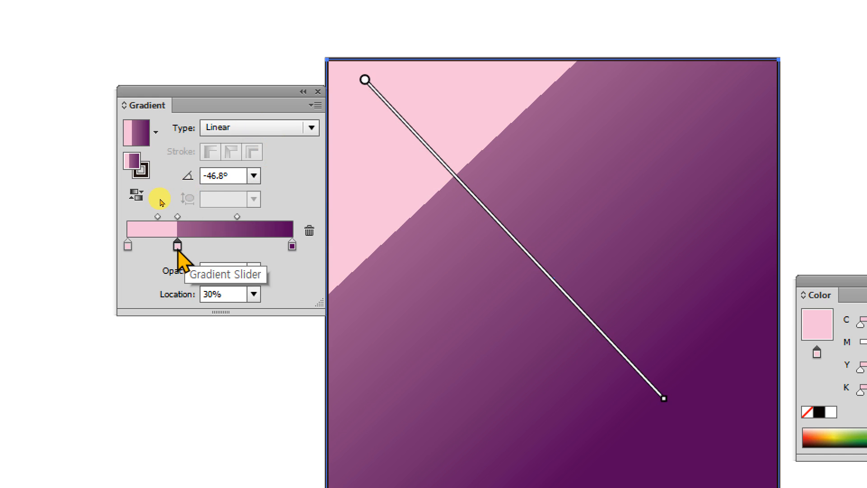
Move the duplicated pink stop just past the mauve stop to about 33%, then try location 30% again
{"action": "left_click_drag", "start_coordinate": [178, 245], "coordinate": [182, 247]}
{"action": "left_click", "coordinate": [226, 295]}
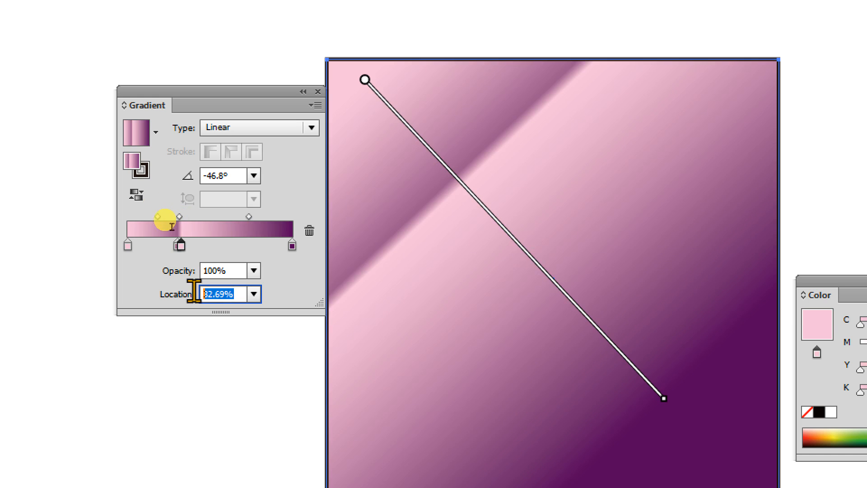
{"action": "type", "text": "30"}
{"action": "key", "text": "Return"}
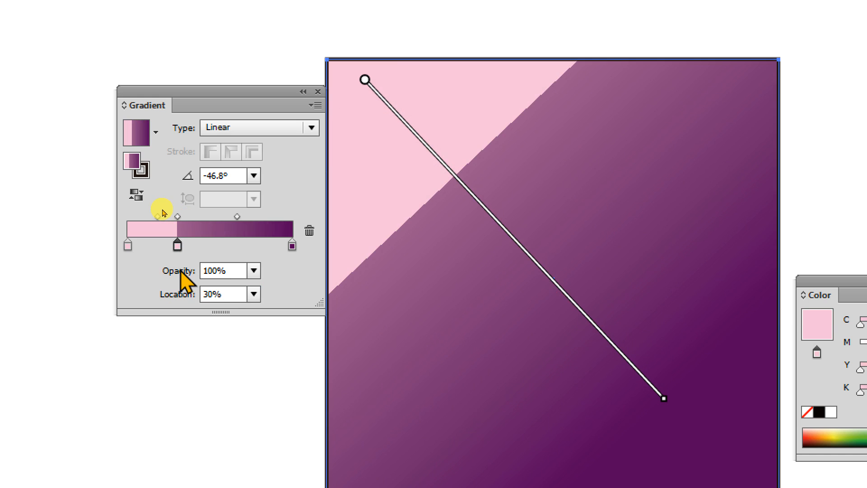
Set the duplicated pink stop's location to 30.1% and inspect the midpoint between it and the mauve stop
{"action": "left_click", "coordinate": [237, 293]}
{"action": "type", "text": ".1"}
{"action": "key", "text": "Return"}
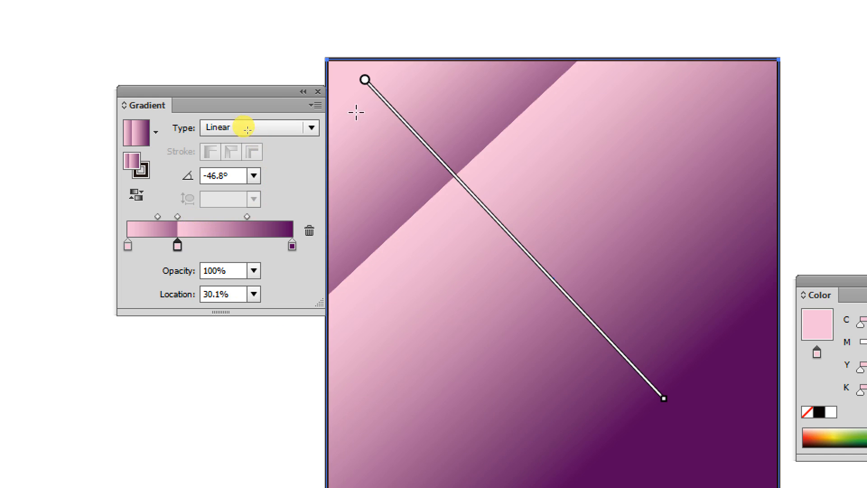
{"action": "mouse_move", "coordinate": [449, 156]}
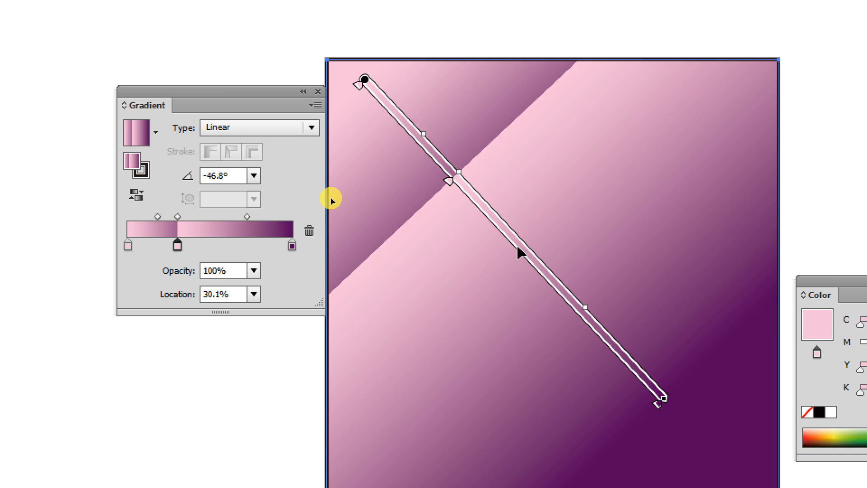
{"action": "left_click", "coordinate": [178, 217]}
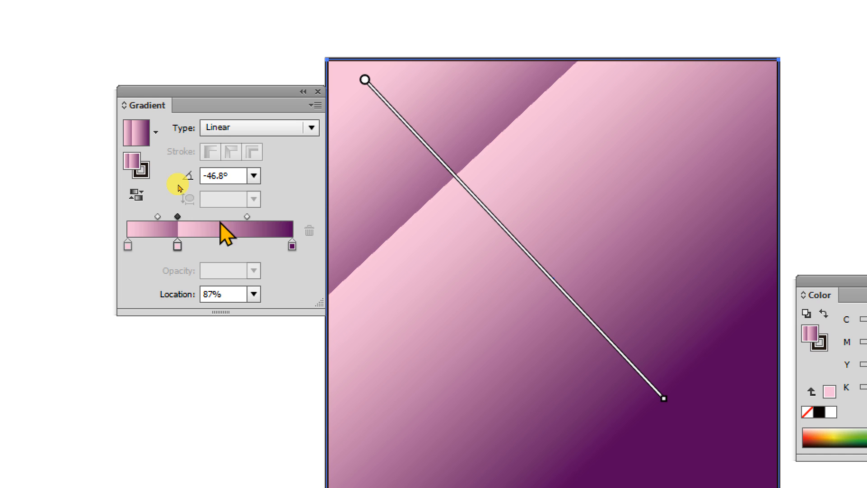
Shift the midpoint between the mauve stop and the duplicated pink stop to 13%, and compare the square with its sample
{"action": "left_click_drag", "start_coordinate": [179, 217], "coordinate": [152, 214]}
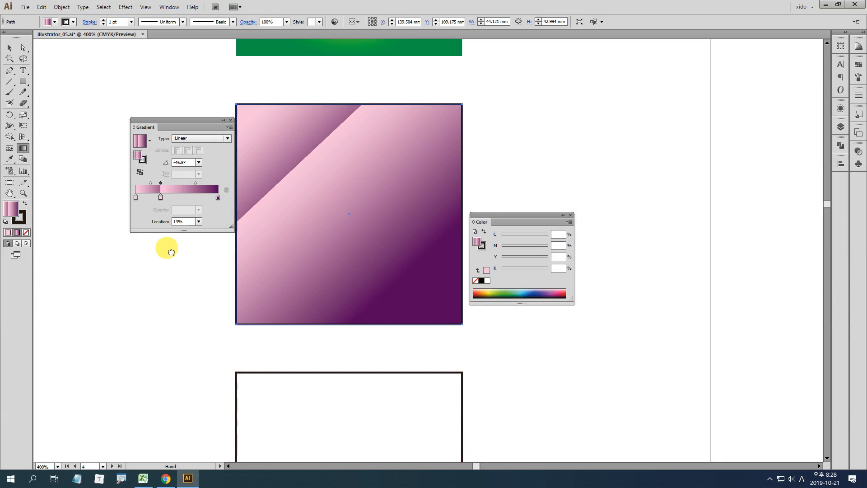
{"action": "left_click_drag", "start_coordinate": [169, 245], "coordinate": [625, 292]}
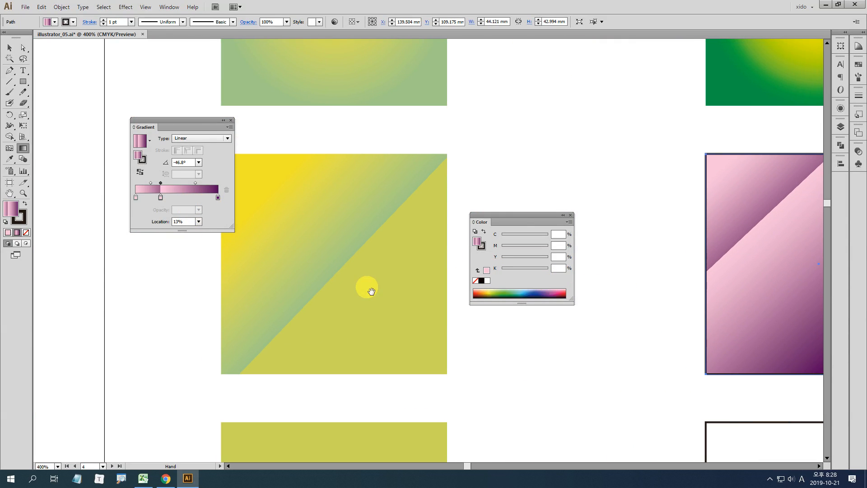
{"action": "left_click_drag", "start_coordinate": [653, 364], "coordinate": [203, 280]}
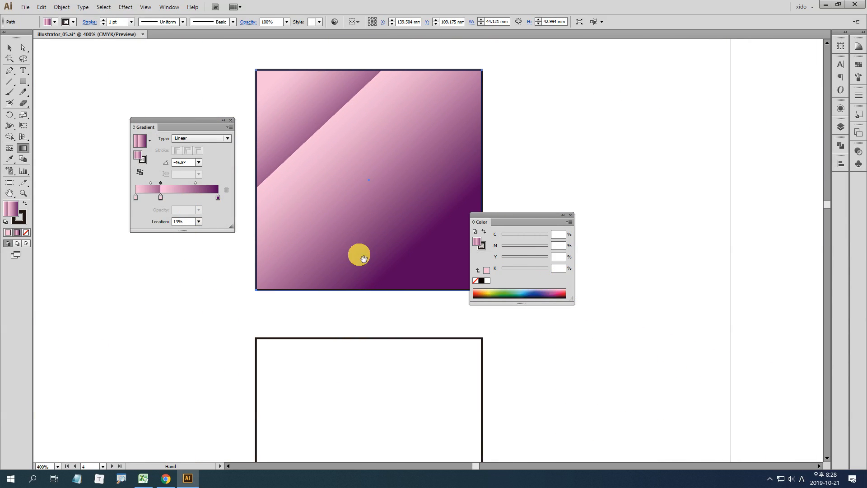
{"action": "left_click_drag", "start_coordinate": [544, 218], "coordinate": [615, 218]}
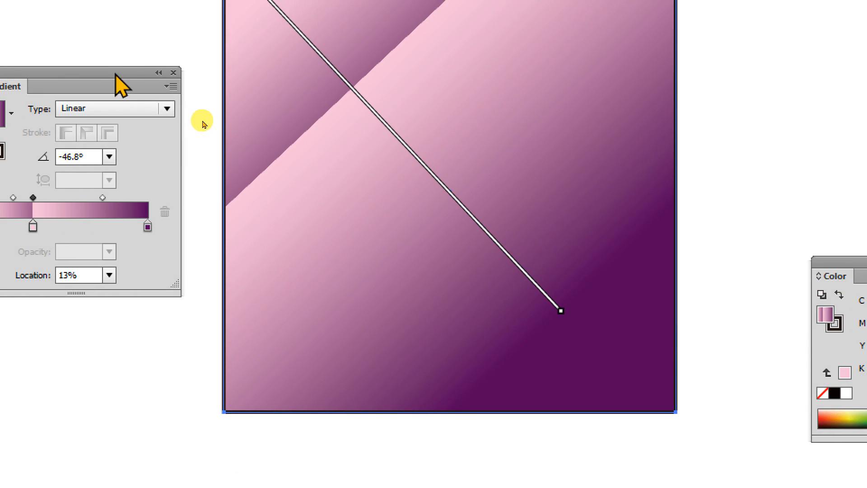
Add a color stop at about 72% and set its color to C 31, M 66, Y 6, K 20
{"action": "left_click_drag", "start_coordinate": [116, 75], "coordinate": [275, 45]}
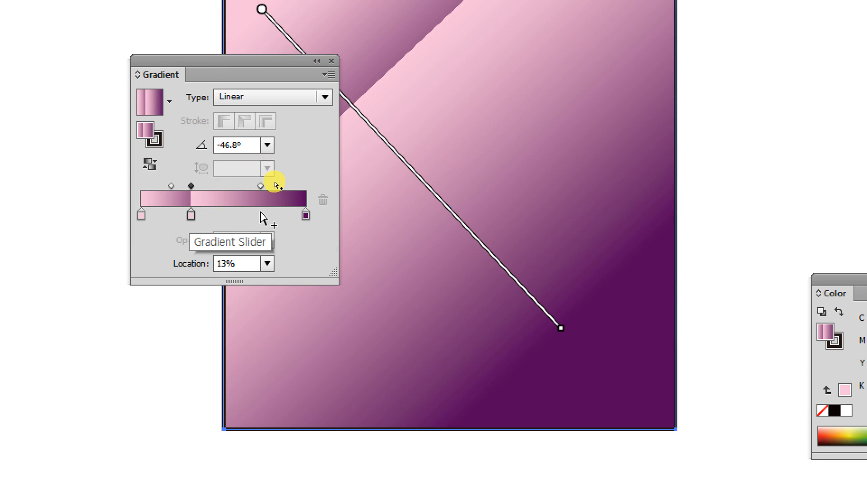
{"action": "left_click", "coordinate": [260, 215]}
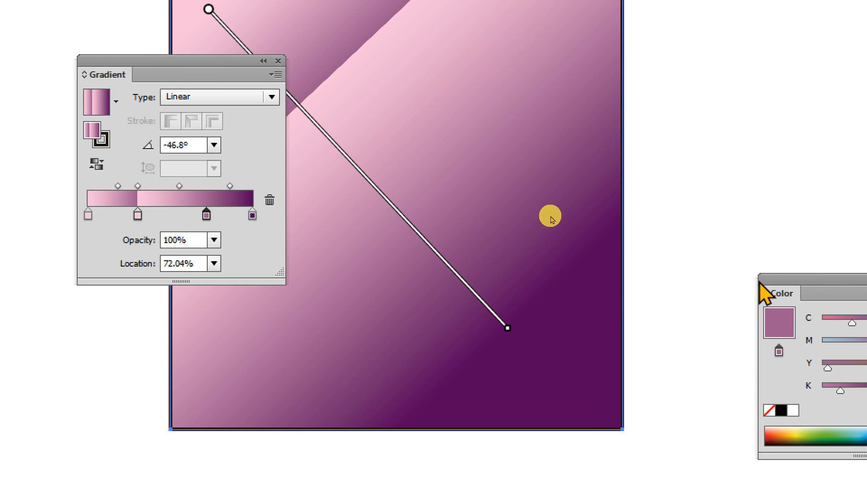
{"action": "left_click_drag", "start_coordinate": [822, 279], "coordinate": [497, 114]}
{"action": "left_click_drag", "start_coordinate": [441, 124], "coordinate": [439, 92]}
{"action": "left_click", "coordinate": [597, 122]}
{"action": "key", "text": "Tab"}
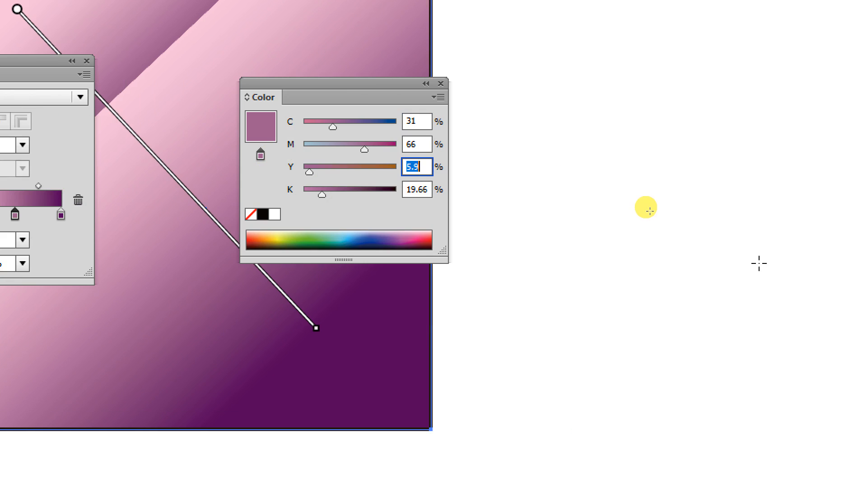
{"action": "key", "text": "Tab"}
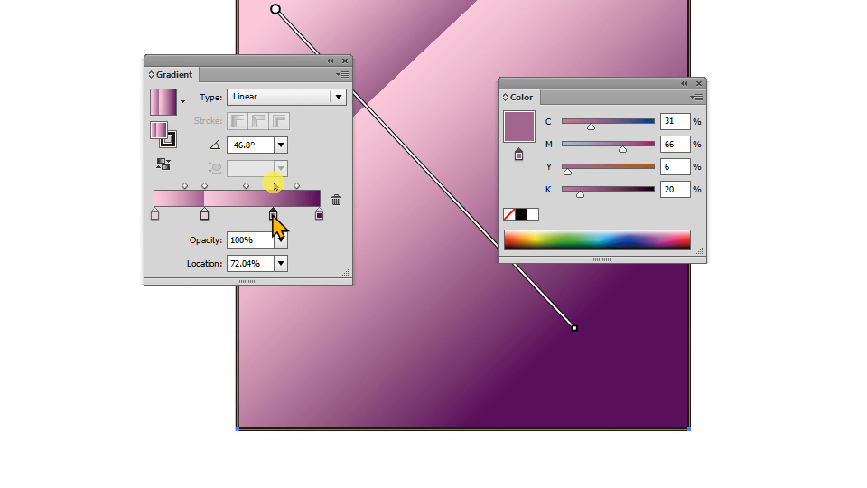
Move the new mauve stop to location 65%
{"action": "left_click_drag", "start_coordinate": [273, 217], "coordinate": [260, 217]}
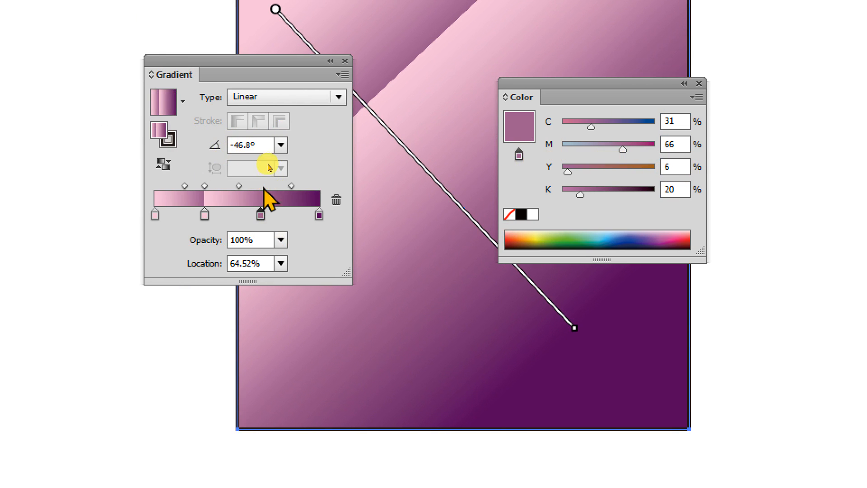
{"action": "left_click_drag", "start_coordinate": [540, 95], "coordinate": [732, 139]}
{"action": "double_click", "coordinate": [260, 262]}
{"action": "type", "text": "65"}
{"action": "key", "text": "Return"}
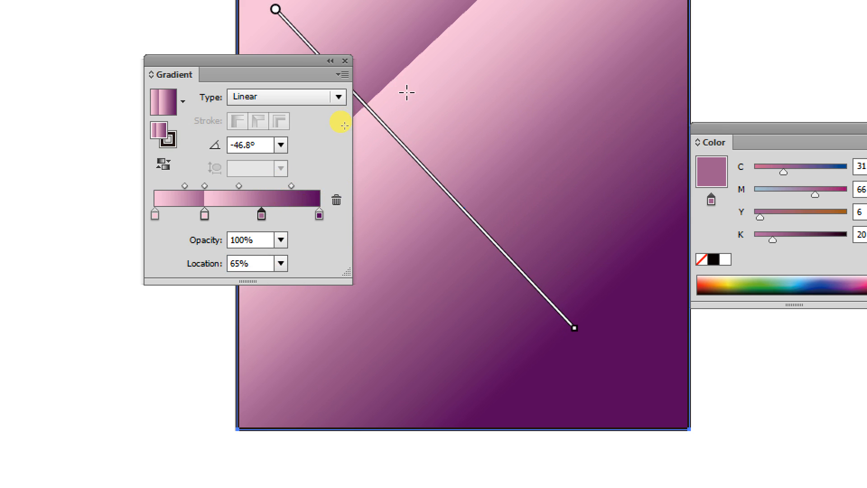
Duplicate the inner pink stop to about 76%, just beyond the new mauve stop
{"action": "key", "text": "v"}
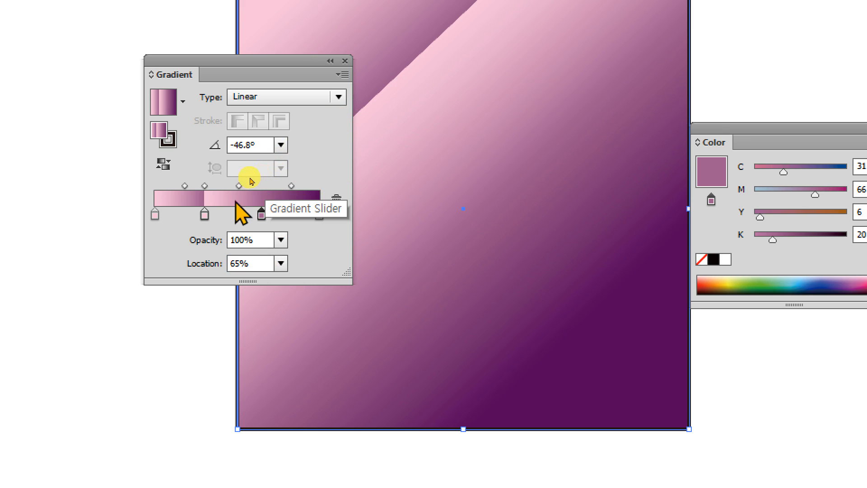
{"action": "left_click", "coordinate": [206, 216]}
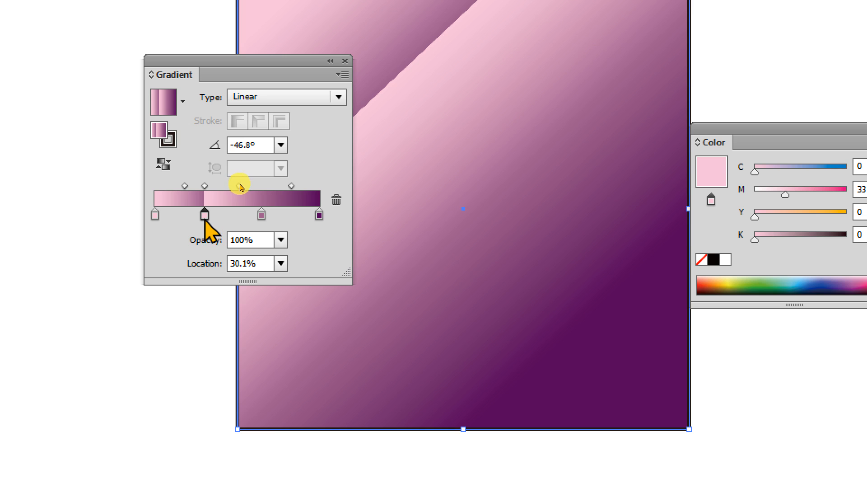
{"action": "left_click_drag", "start_coordinate": [205, 216], "coordinate": [278, 221]}
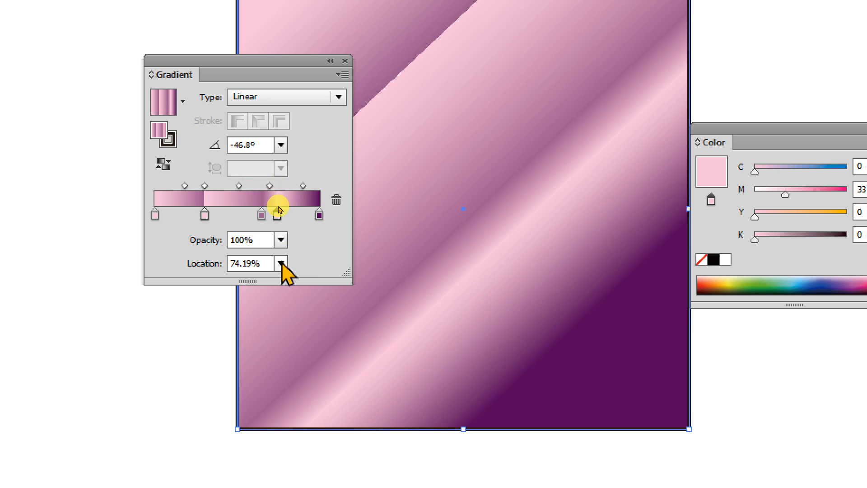
{"action": "key", "text": "g"}
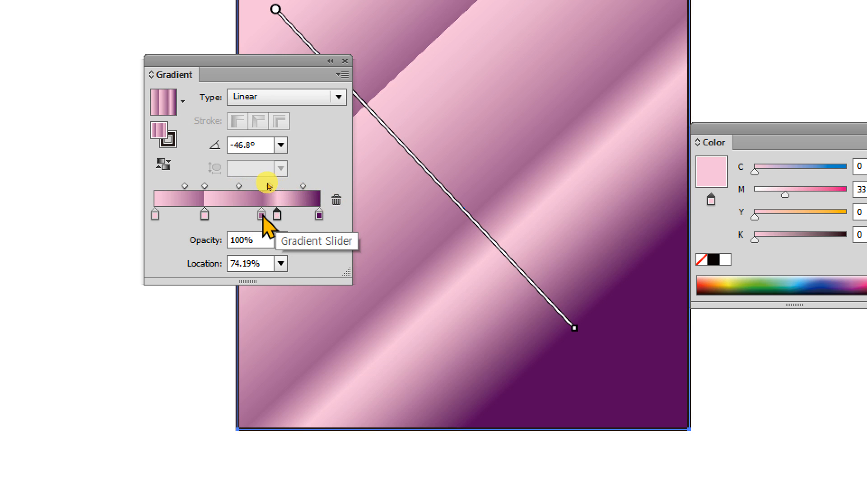
{"action": "mouse_move", "coordinate": [277, 216]}
{"action": "left_mouse_down"}
{"action": "mouse_move", "coordinate": [261, 215]}
{"action": "mouse_move", "coordinate": [280, 215]}
{"action": "left_mouse_up"}
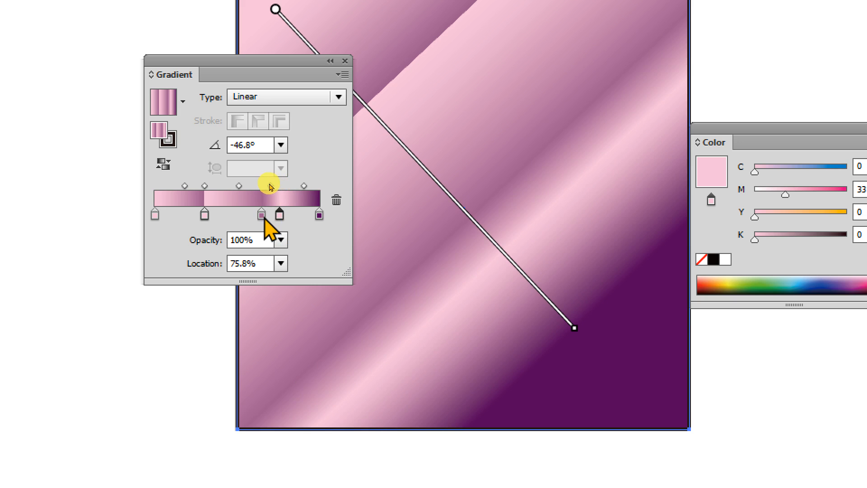
Check the new mauve stop's location and set the duplicated pink stop to the same 65%
{"action": "left_click", "coordinate": [261, 214]}
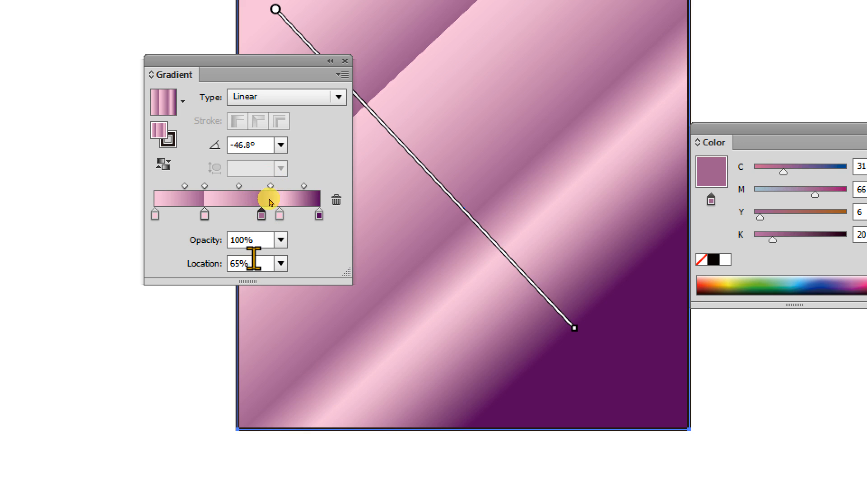
{"action": "left_click", "coordinate": [279, 216]}
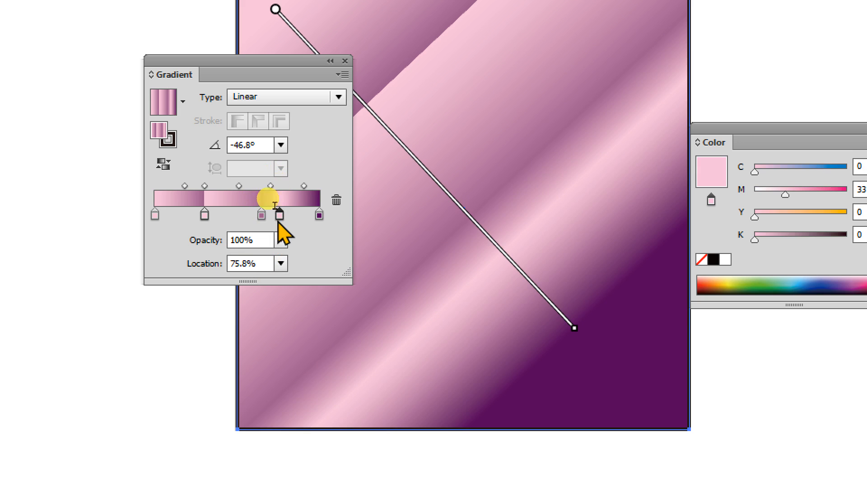
{"action": "left_click_drag", "start_coordinate": [265, 265], "coordinate": [209, 265]}
{"action": "type", "text": "65"}
{"action": "key", "text": "Return"}
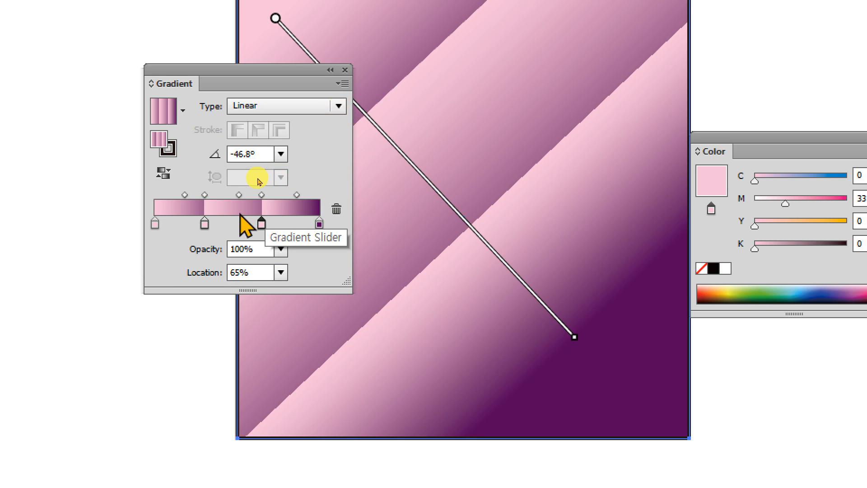
Refine the second duplicated pink stop's location to 65.1% and check the midpoint between it and the mauve stop
{"action": "left_click", "coordinate": [247, 273]}
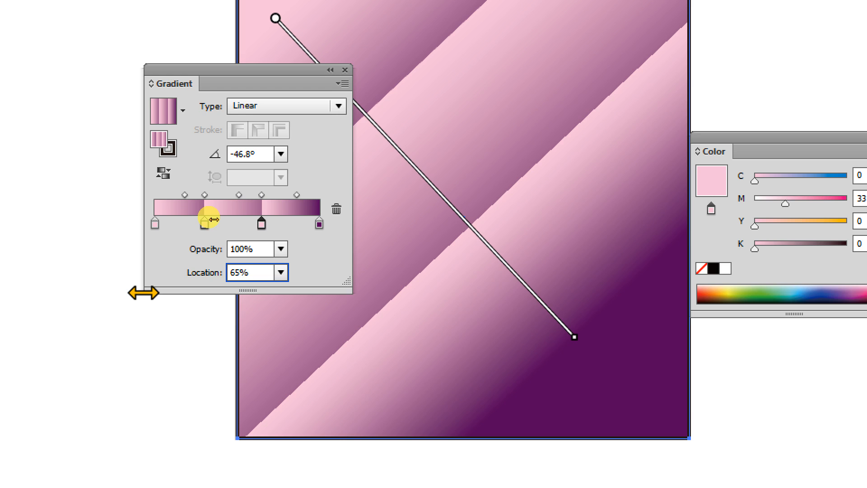
{"action": "key", "text": "Return"}
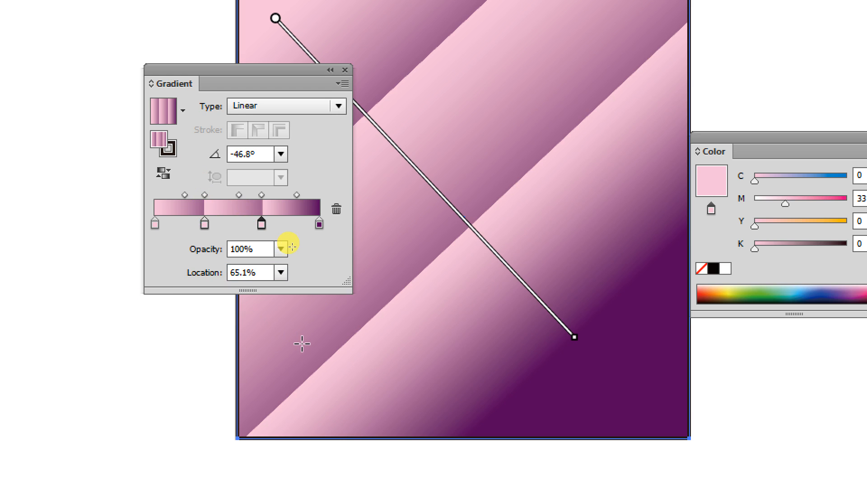
{"action": "left_click", "coordinate": [262, 195]}
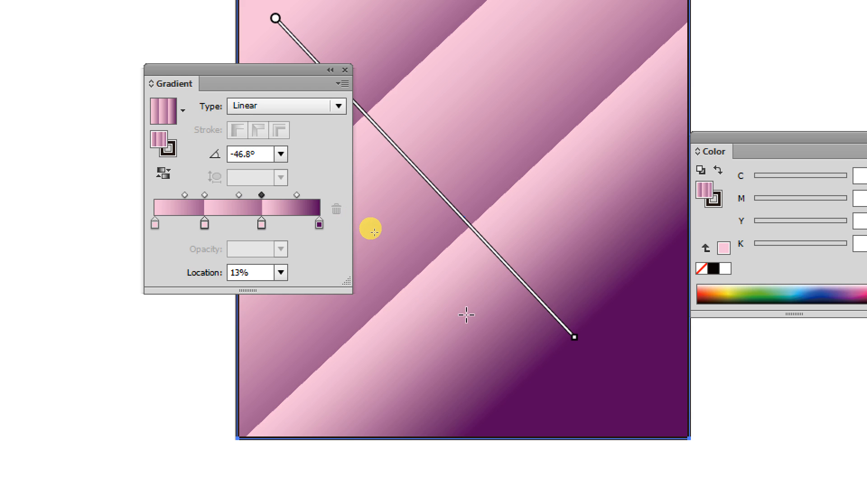
Move the Gradient panel clear of the square, view the banded gradient deselected, and reselect the square
{"action": "key", "text": "v"}
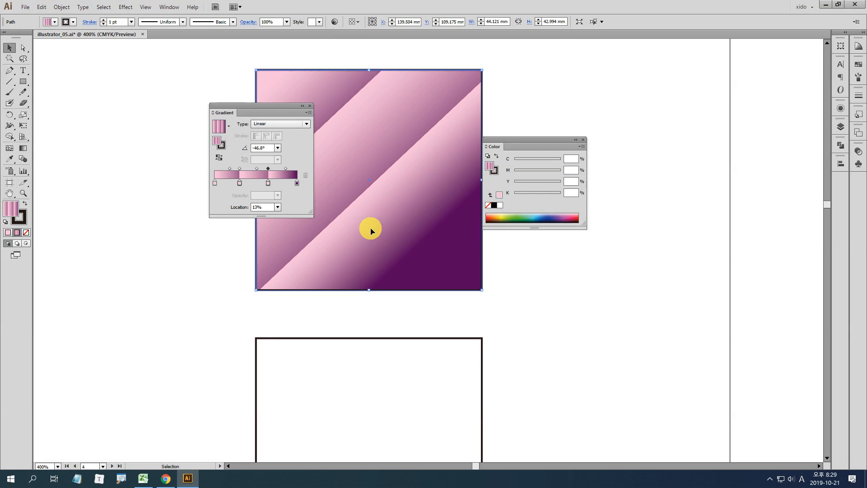
{"action": "left_click", "coordinate": [200, 168]}
{"action": "left_click_drag", "start_coordinate": [239, 113], "coordinate": [152, 139]}
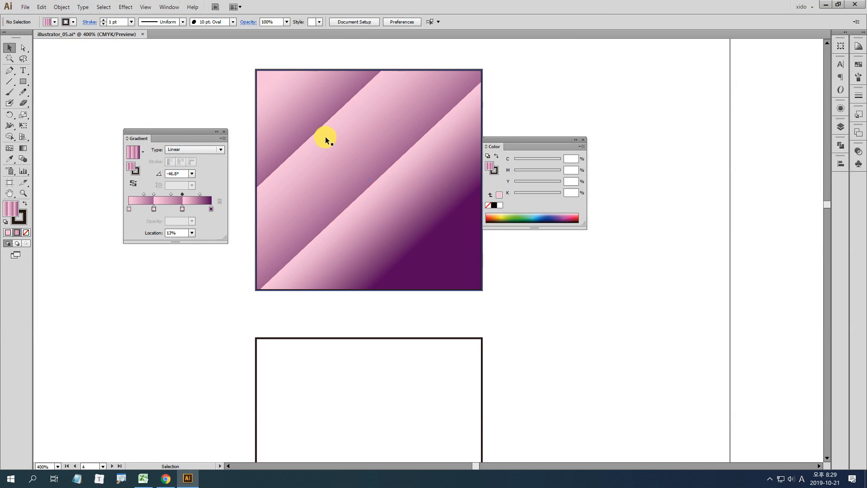
{"action": "left_click", "coordinate": [441, 206]}
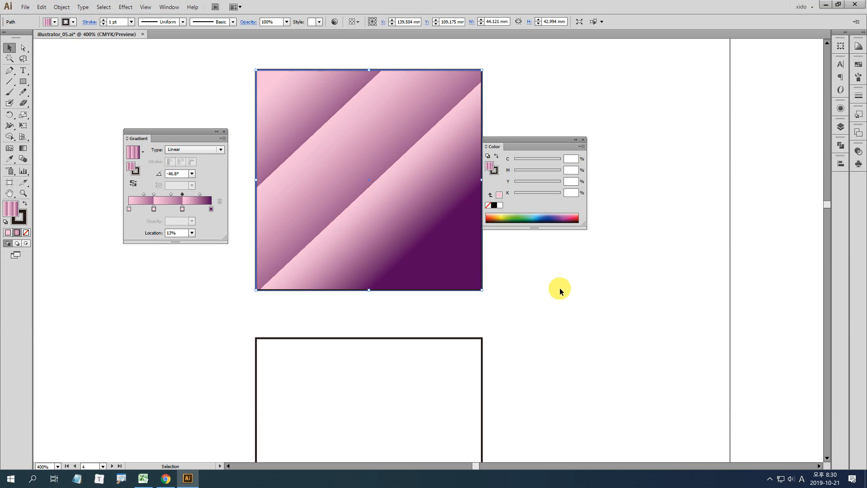
Copy the banded pink-to-purple gradient onto the empty square below with the Eyedropper
{"action": "scroll", "coordinate": [460, 262], "scroll_direction": "down", "scroll_amount": 2}
{"action": "left_click_drag", "start_coordinate": [425, 289], "coordinate": [445, 328]}
{"action": "key", "text": "i"}
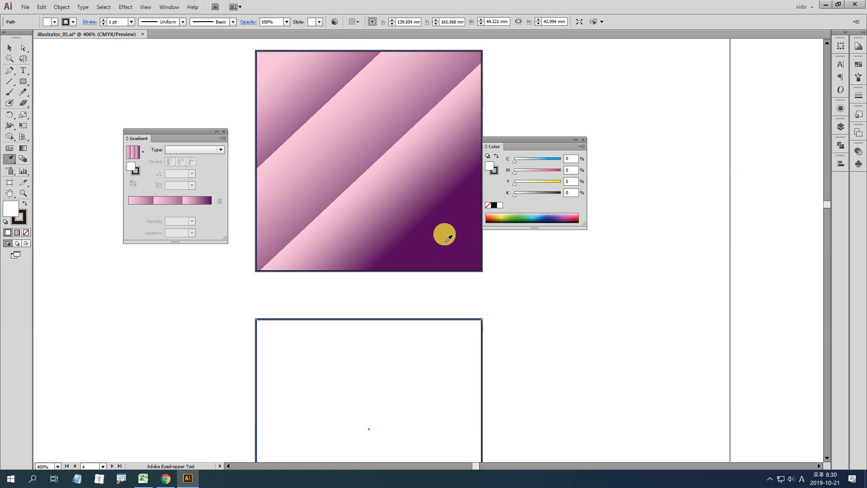
{"action": "left_click", "coordinate": [447, 239]}
{"action": "key", "text": "v"}
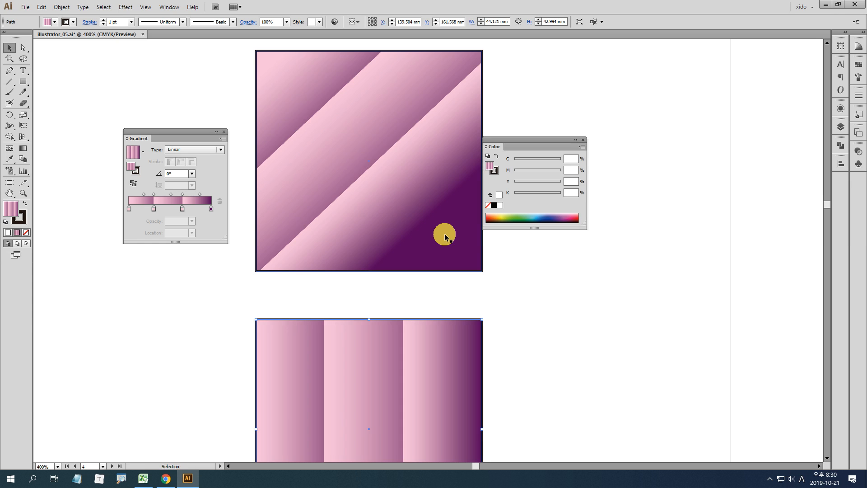
{"action": "scroll", "coordinate": [389, 290], "scroll_direction": "down", "scroll_amount": 2}
{"action": "left_click", "coordinate": [9, 158]}
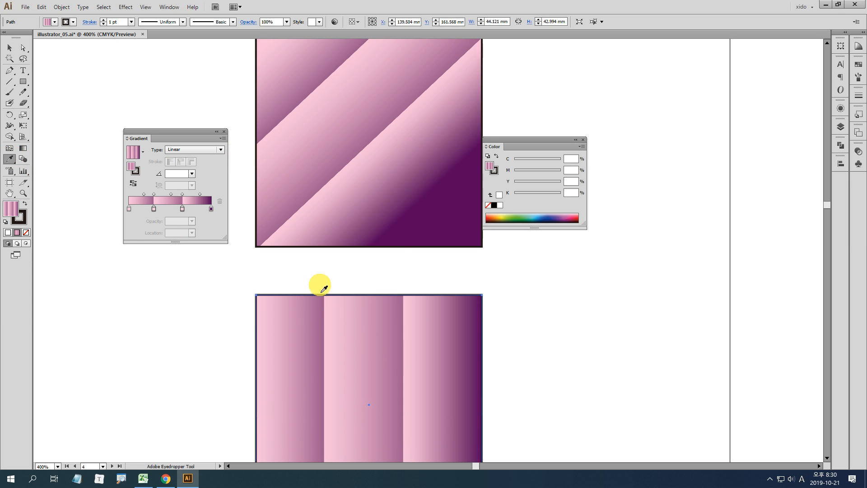
{"action": "left_click", "coordinate": [9, 47]}
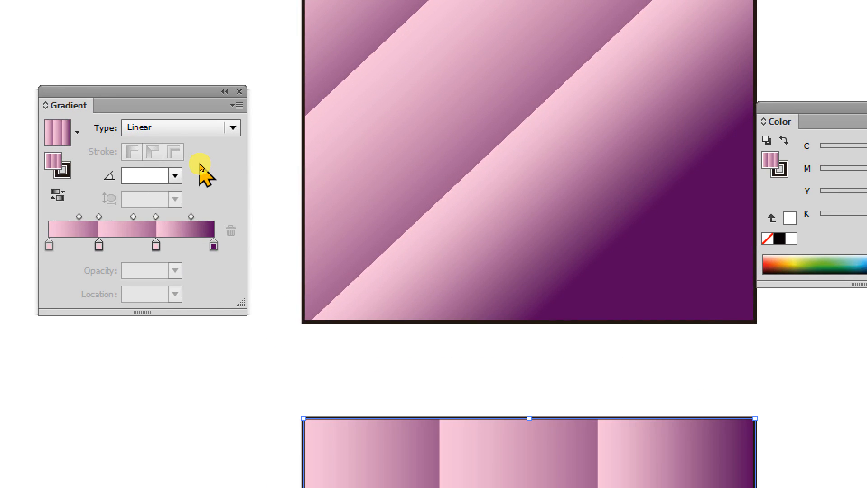
Try the lower square's linear gradient at the preset angles 90° and 45°
{"action": "left_click", "coordinate": [192, 174]}
{"action": "left_click", "coordinate": [198, 275]}
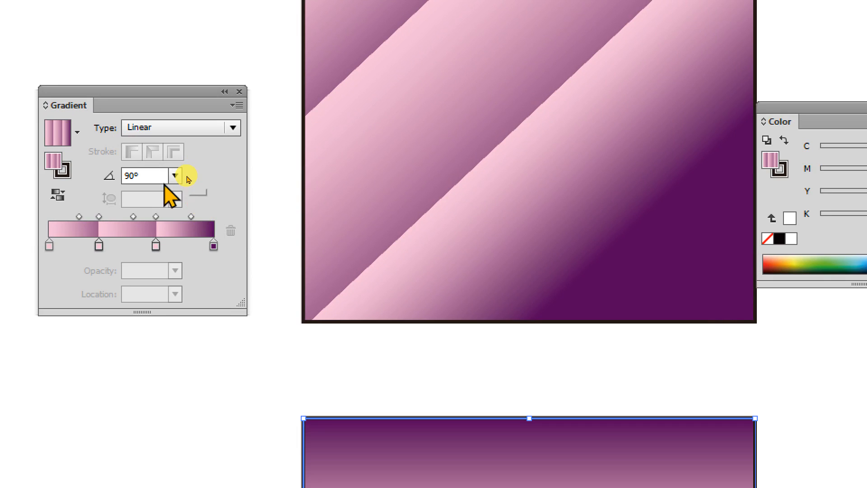
{"action": "left_click", "coordinate": [176, 176]}
{"action": "left_click", "coordinate": [192, 314]}
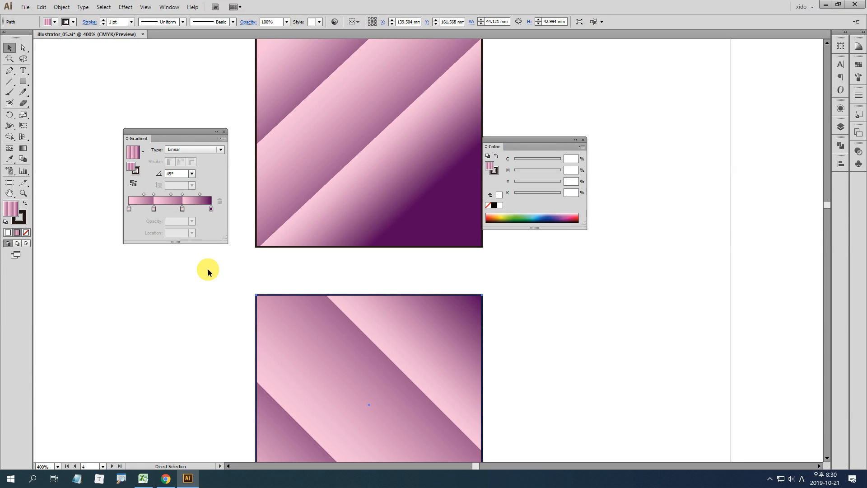
Change the lower square's gradient type to Radial and reverse its colors, toggling the direction to compare both orders
{"action": "scroll", "coordinate": [424, 478], "scroll_direction": "down", "scroll_amount": 5}
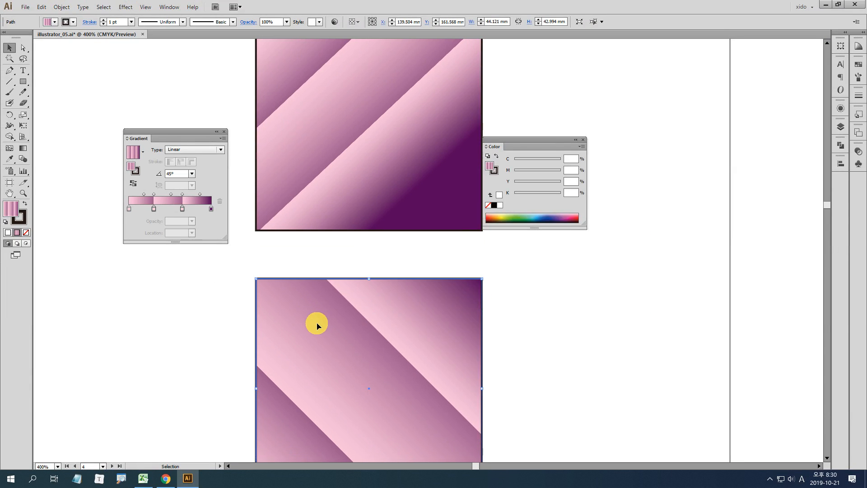
{"action": "scroll", "coordinate": [316, 320], "scroll_direction": "down", "scroll_amount": 1}
{"action": "left_click", "coordinate": [195, 150]}
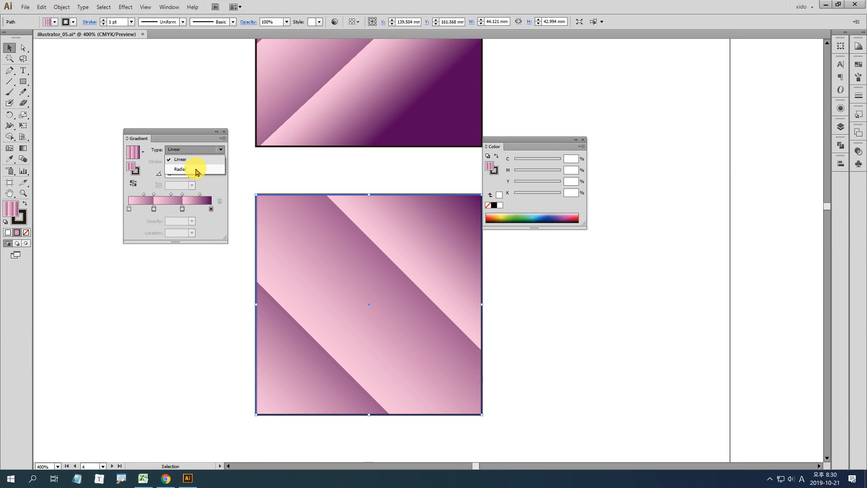
{"action": "left_click", "coordinate": [197, 171]}
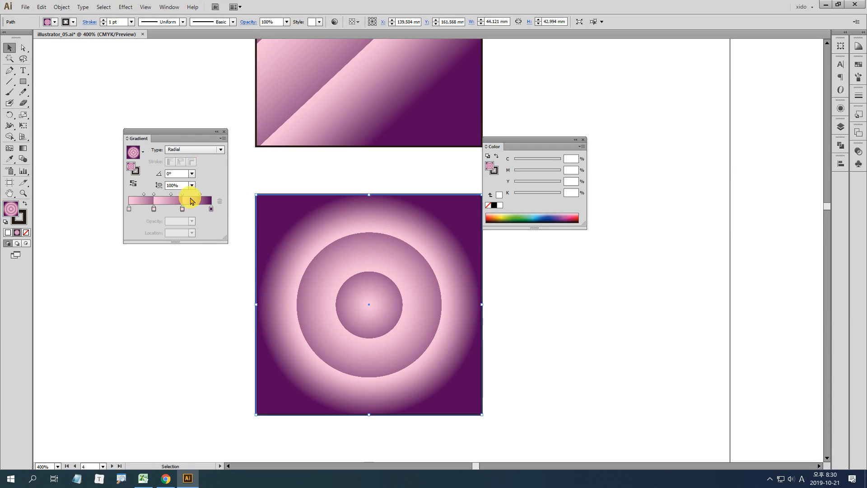
{"action": "left_click", "coordinate": [133, 183]}
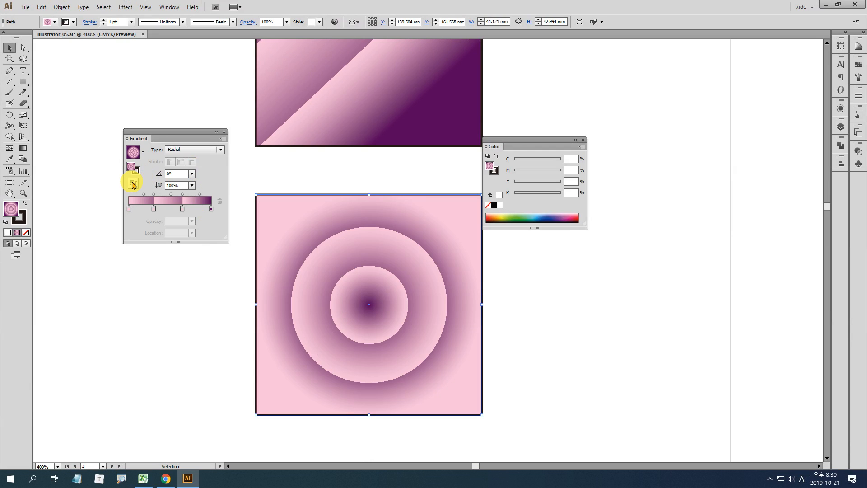
{"action": "left_click", "coordinate": [133, 183]}
{"action": "left_click", "coordinate": [133, 184]}
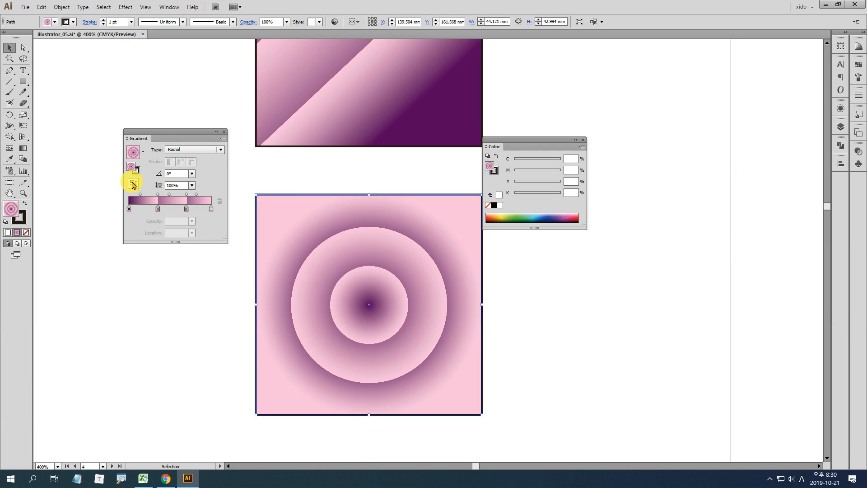
Toggle the lower square's radial gradient direction to compare both orders, leaving the pink at the center and purple at the outside
{"action": "left_click", "coordinate": [133, 183]}
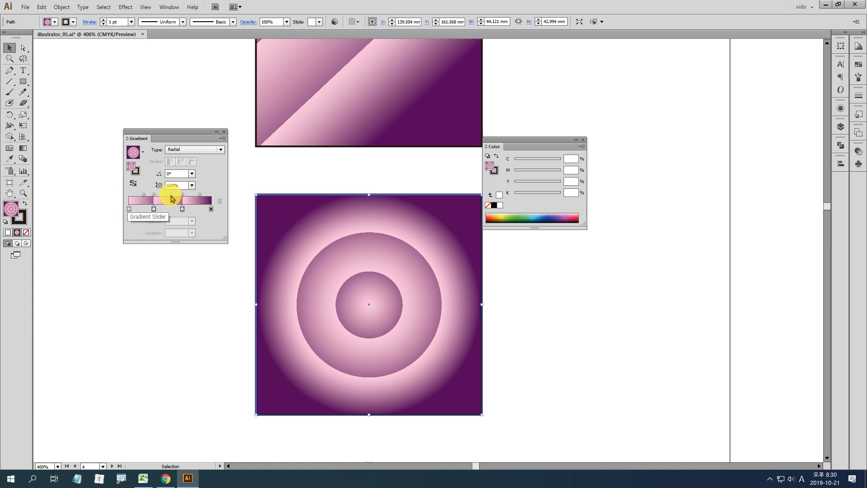
{"action": "left_click", "coordinate": [135, 184]}
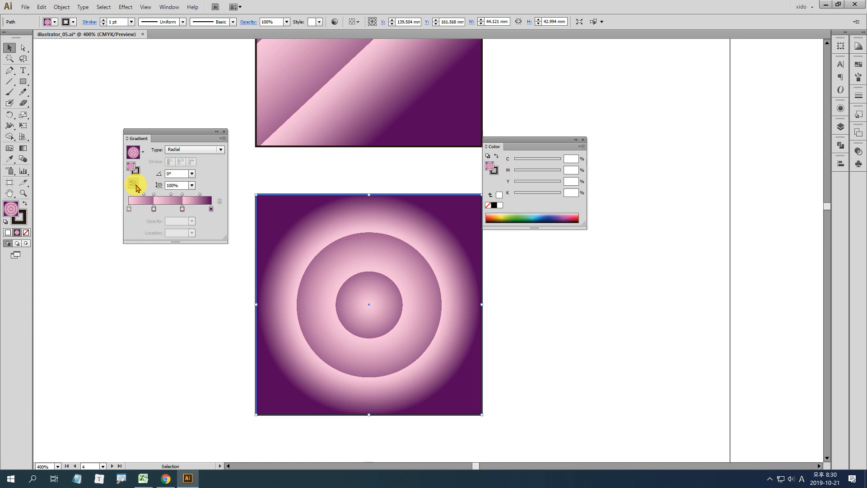
{"action": "left_click", "coordinate": [137, 187]}
{"action": "left_click", "coordinate": [138, 188]}
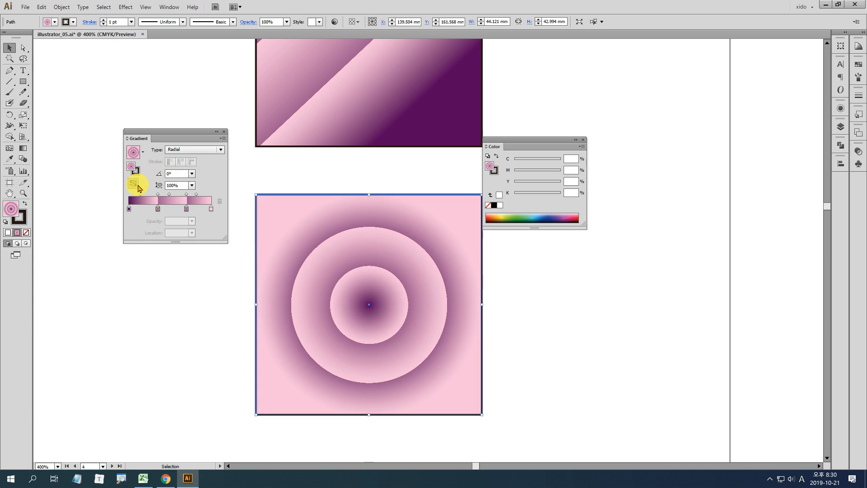
{"action": "left_click", "coordinate": [140, 187]}
Duplicate the radial-gradient square beside the original, reverse the copy's gradient, and move the Color and Gradient panels clear of the copy
{"action": "left_click_drag", "start_coordinate": [273, 272], "coordinate": [503, 291]}
{"action": "left_click_drag", "start_coordinate": [437, 281], "coordinate": [334, 262]}
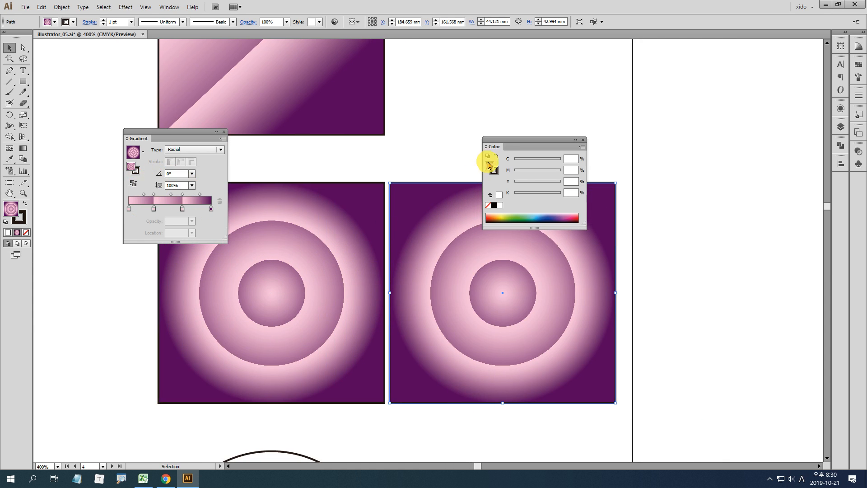
{"action": "left_click_drag", "start_coordinate": [503, 140], "coordinate": [540, 105]}
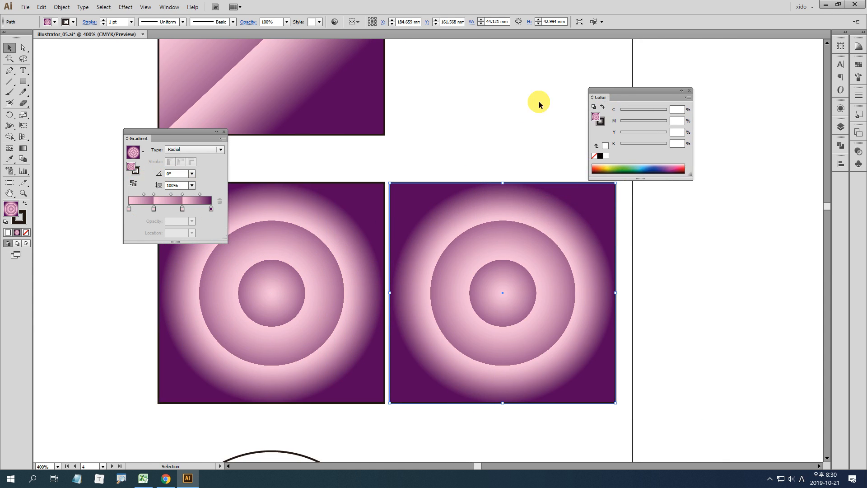
{"action": "left_click", "coordinate": [133, 183]}
{"action": "left_click_drag", "start_coordinate": [152, 133], "coordinate": [619, 186]}
{"action": "left_click", "coordinate": [492, 135]}
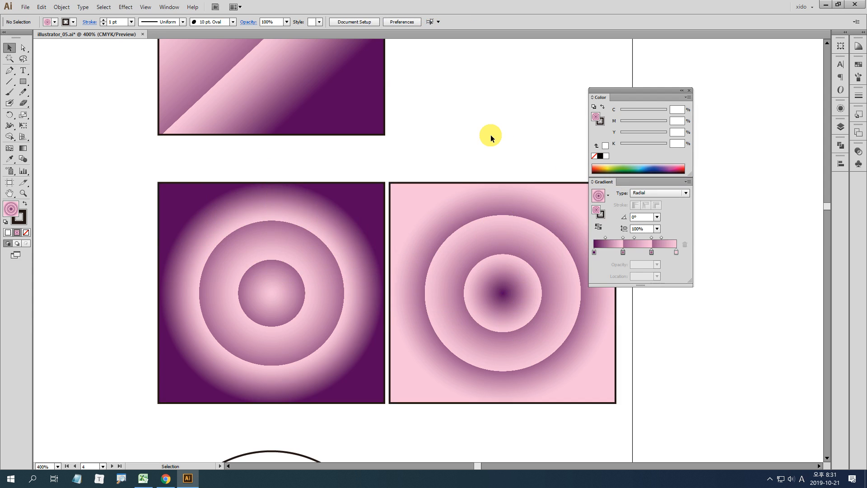
Move the copied square's radial gradient center toward its upper left and enlarge the gradient with the Gradient tool
{"action": "key", "text": "ctrl+minus"}
{"action": "key", "text": "ctrl+minus"}
{"action": "key", "text": "ctrl+minus"}
{"action": "key", "text": "ctrl+minus"}
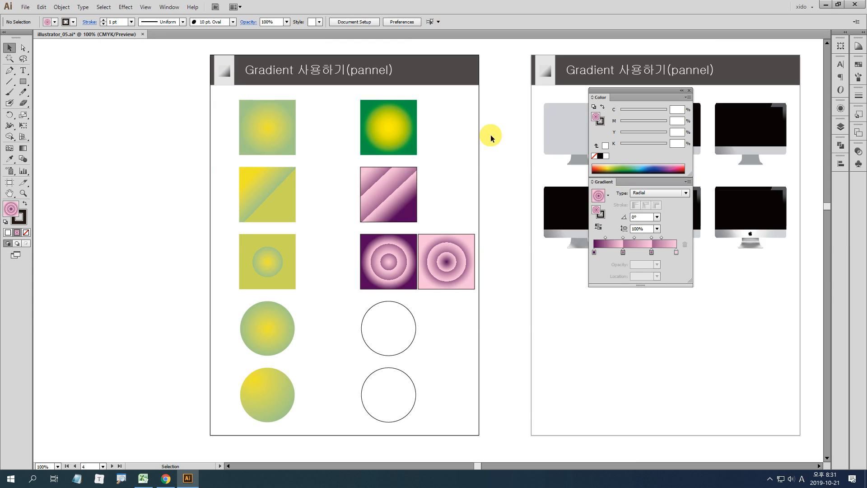
{"action": "left_click_drag", "start_coordinate": [430, 226], "coordinate": [398, 213]}
{"action": "left_click_drag", "start_coordinate": [316, 180], "coordinate": [479, 271]}
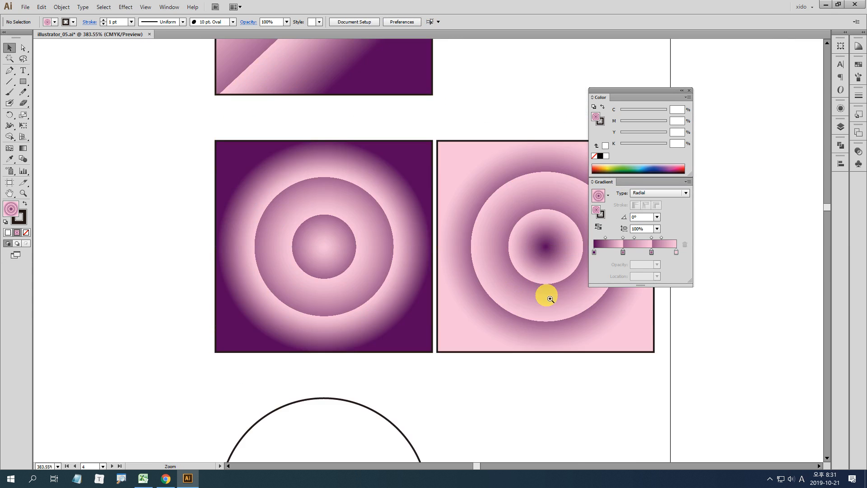
{"action": "left_click_drag", "start_coordinate": [519, 300], "coordinate": [408, 273]}
{"action": "left_click", "coordinate": [409, 271]}
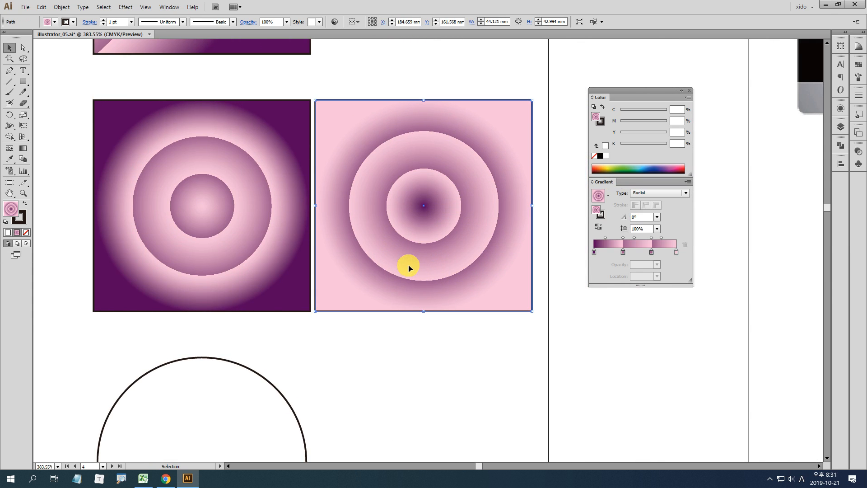
{"action": "left_click", "coordinate": [22, 149]}
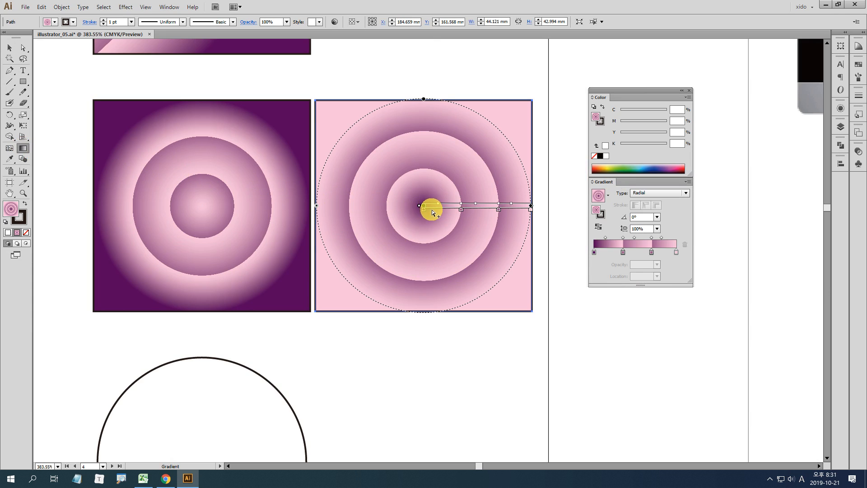
{"action": "mouse_move", "coordinate": [436, 211]}
{"action": "left_mouse_down"}
{"action": "mouse_move", "coordinate": [398, 176]}
{"action": "mouse_move", "coordinate": [408, 192]}
{"action": "left_mouse_up"}
{"action": "left_click_drag", "start_coordinate": [503, 188], "coordinate": [524, 188]}
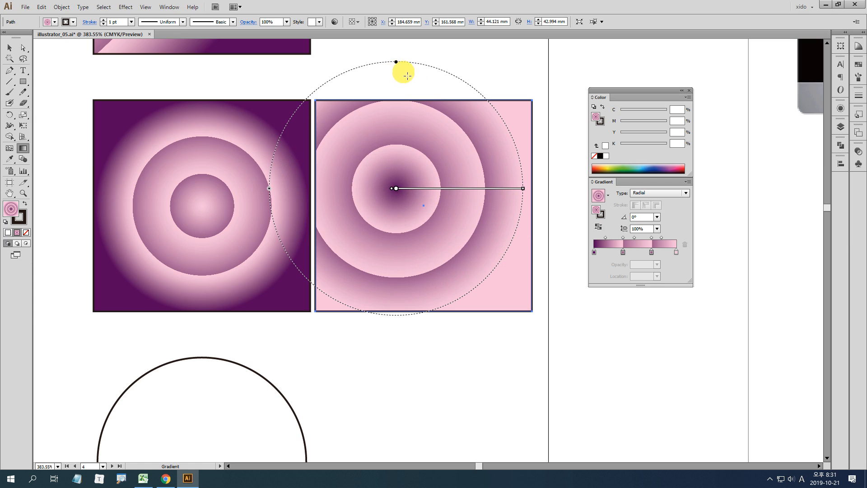
Try larger and smaller radii for the copied square's gradient, clear the panels away, and lower the gradient's center within the square
{"action": "left_click_drag", "start_coordinate": [524, 190], "coordinate": [595, 187]}
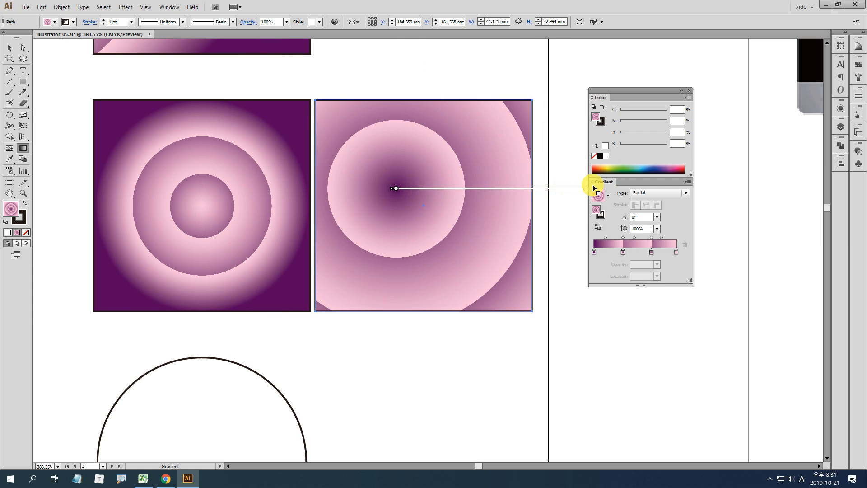
{"action": "left_click_drag", "start_coordinate": [619, 90], "coordinate": [741, 100]}
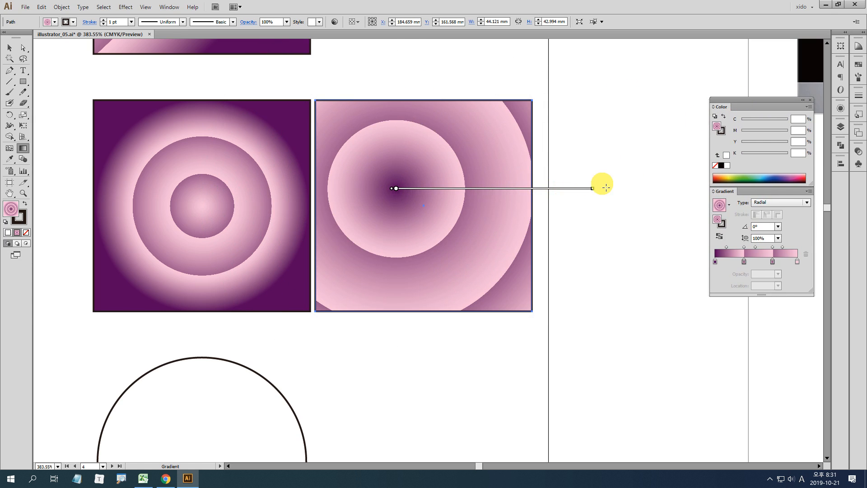
{"action": "left_click_drag", "start_coordinate": [593, 192], "coordinate": [429, 200]}
{"action": "key", "text": "ctrl+z"}
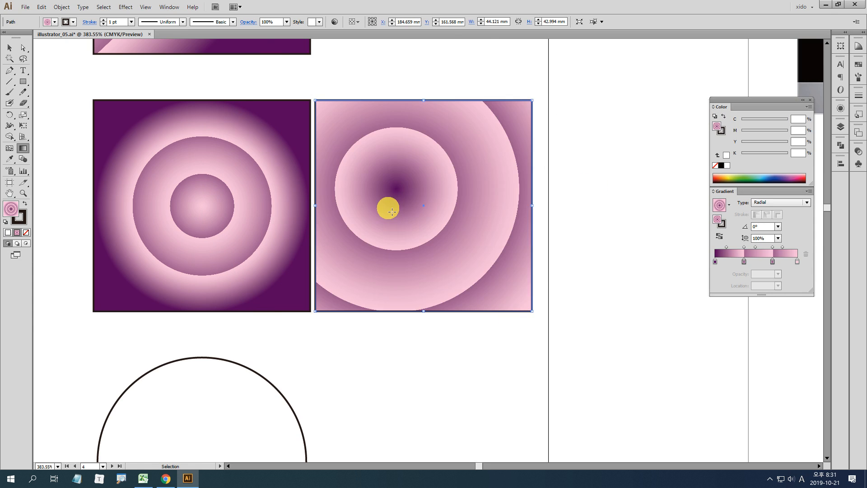
{"action": "left_click_drag", "start_coordinate": [410, 188], "coordinate": [410, 218]}
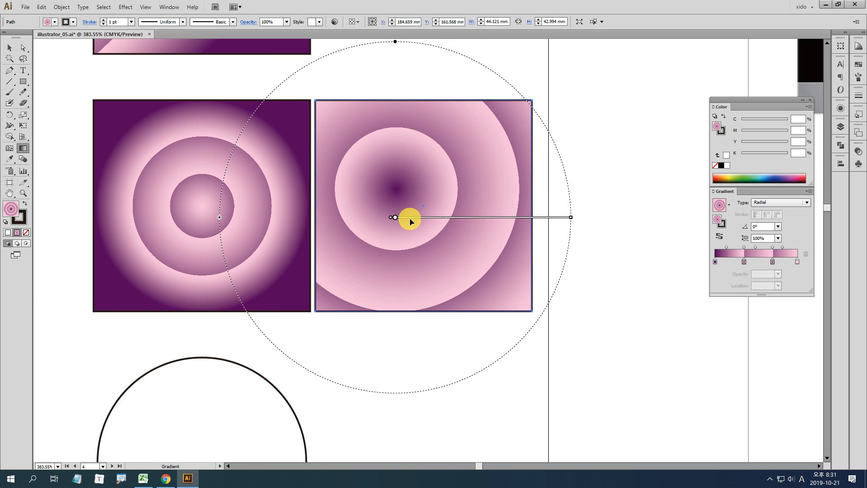
{"action": "left_click_drag", "start_coordinate": [400, 47], "coordinate": [402, 47]}
{"action": "left_click_drag", "start_coordinate": [219, 218], "coordinate": [250, 223]}
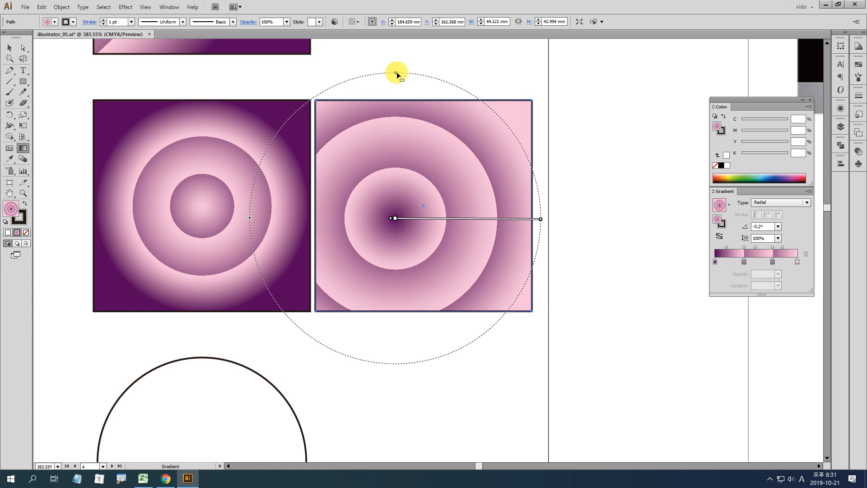
Reshape the copied square's radial gradient into a tilted ellipse at 39.8° with a 71.6% aspect ratio
{"action": "left_click_drag", "start_coordinate": [397, 72], "coordinate": [398, 172]}
{"action": "left_click_drag", "start_coordinate": [548, 224], "coordinate": [545, 101]}
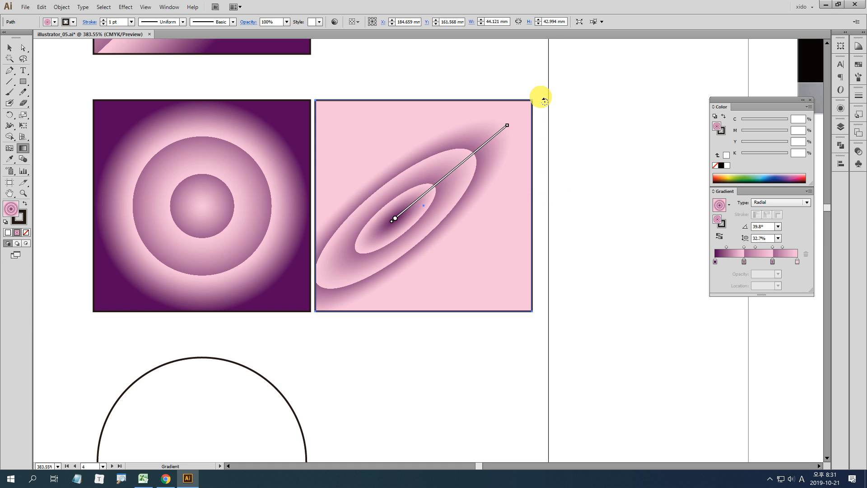
{"action": "mouse_move", "coordinate": [397, 186]}
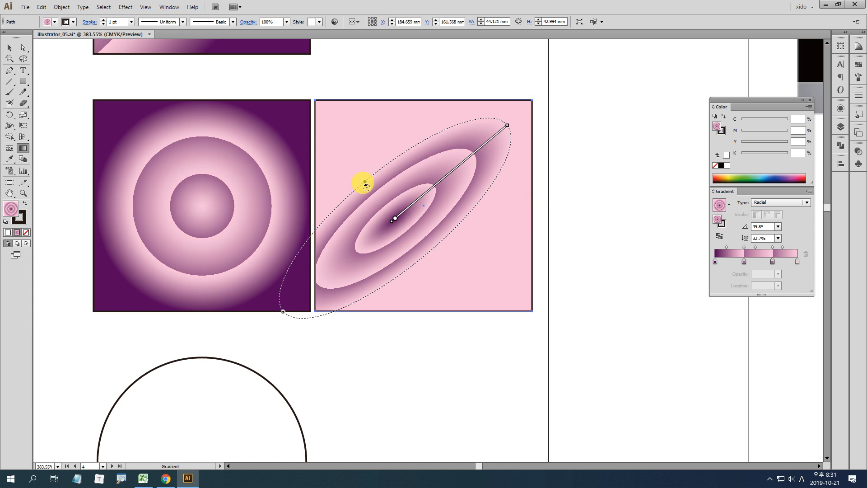
{"action": "left_click_drag", "start_coordinate": [365, 183], "coordinate": [327, 139]}
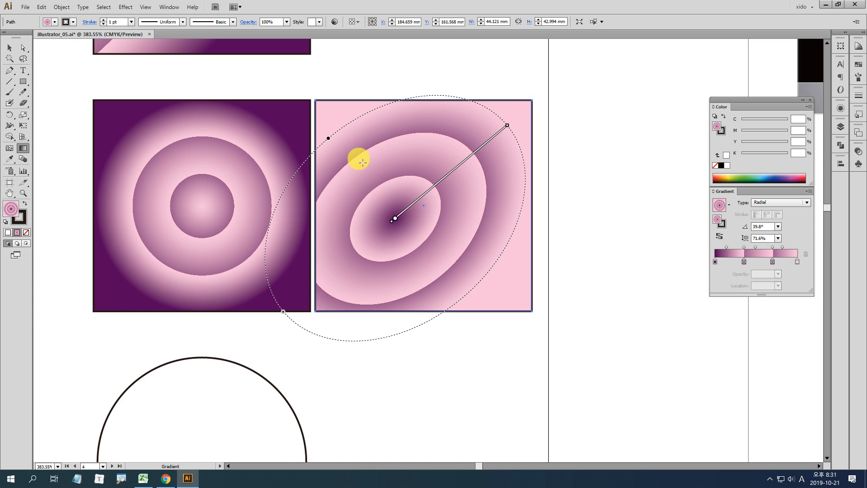
Locate the command that shows or hides the gradient annotator, and deselect the square
{"action": "mouse_move", "coordinate": [429, 192]}
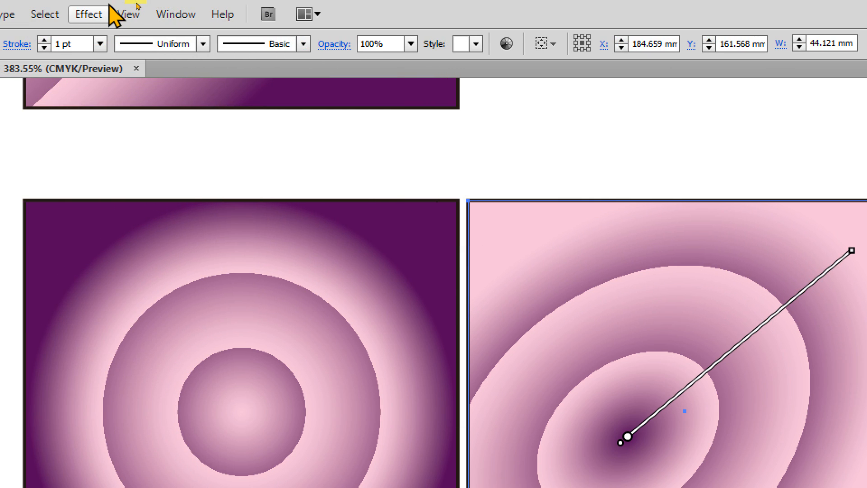
{"action": "left_click", "coordinate": [130, 14]}
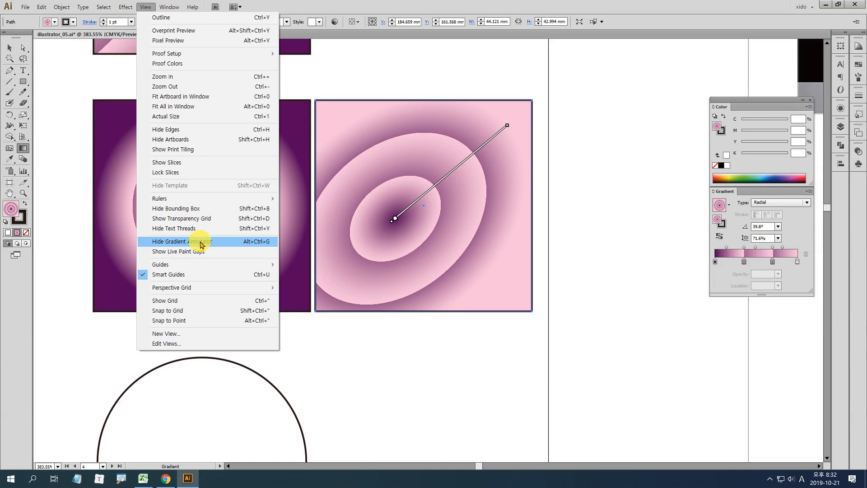
{"action": "left_click", "coordinate": [10, 48]}
{"action": "left_click", "coordinate": [71, 69]}
Copy the purple-edged radial gradient from the square above onto the upper empty circle with the Eyedropper
{"action": "key", "text": "ctrl+minus"}
{"action": "key", "text": "ctrl+minus"}
{"action": "key", "text": "ctrl+minus"}
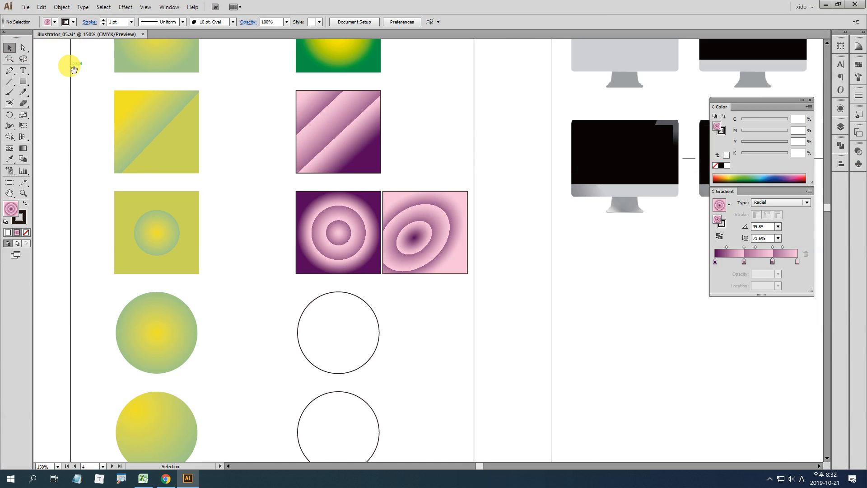
{"action": "left_click_drag", "start_coordinate": [208, 109], "coordinate": [207, 159]}
{"action": "left_click_drag", "start_coordinate": [223, 276], "coordinate": [241, 133]}
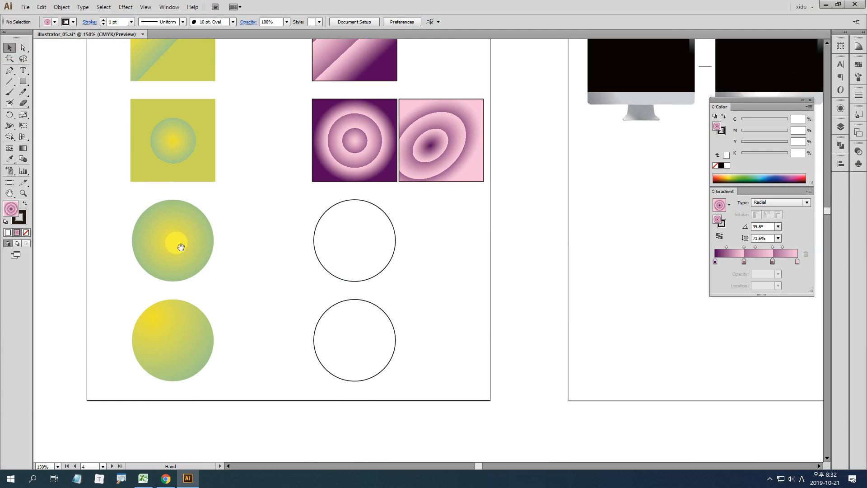
{"action": "left_click_drag", "start_coordinate": [250, 298], "coordinate": [247, 262]}
{"action": "left_click", "coordinate": [345, 207]}
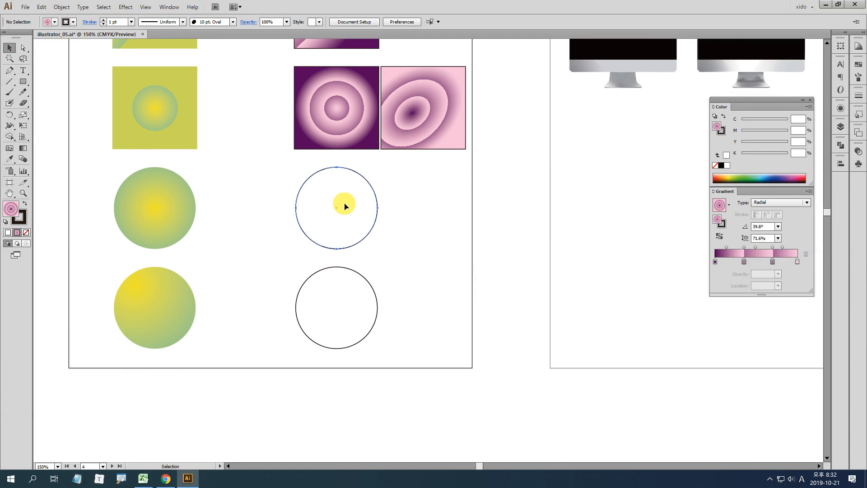
{"action": "key", "text": "i"}
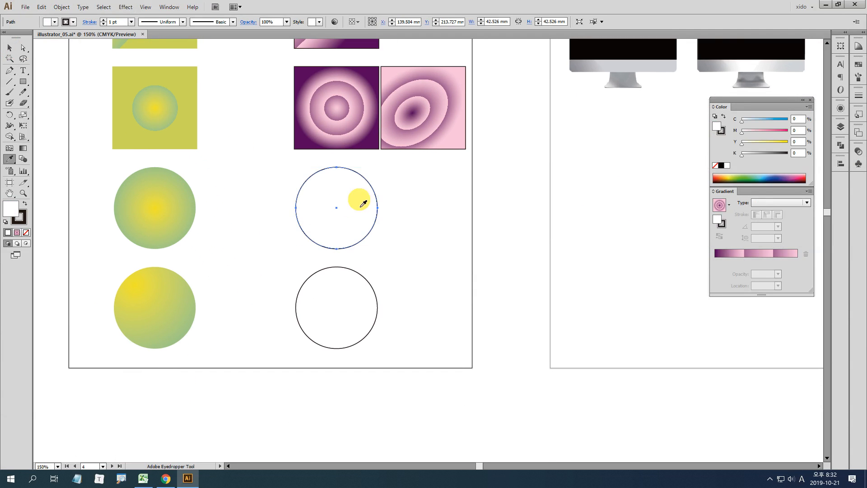
{"action": "left_click", "coordinate": [353, 132]}
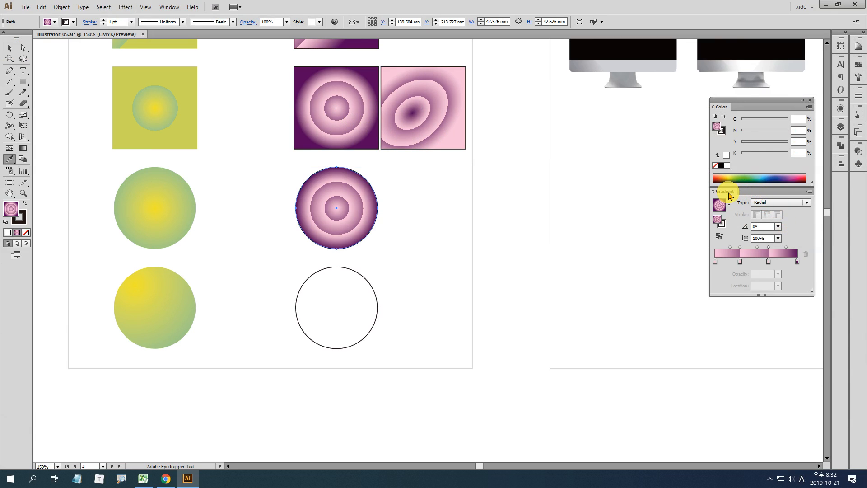
Reduce the upper circle's radial gradient to two stops, keeping the pink start and placing the mauve stop at 100%
{"action": "left_click_drag", "start_coordinate": [724, 103], "coordinate": [458, 125]}
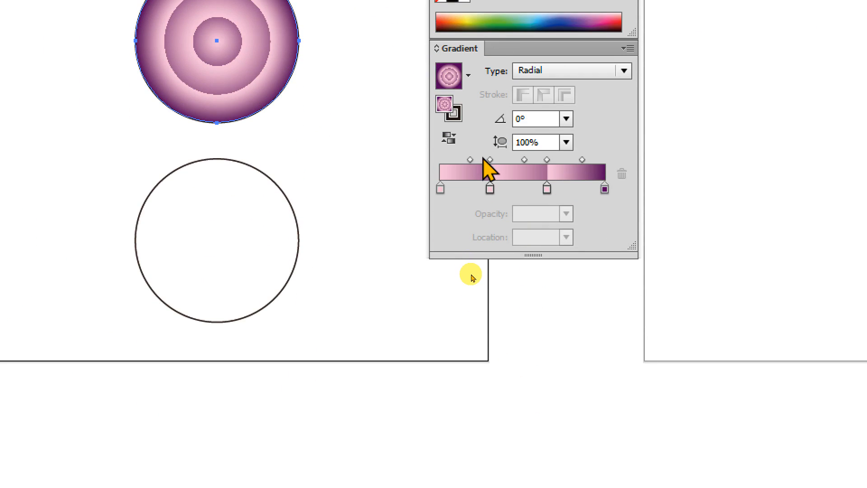
{"action": "left_click_drag", "start_coordinate": [490, 188], "coordinate": [491, 220]}
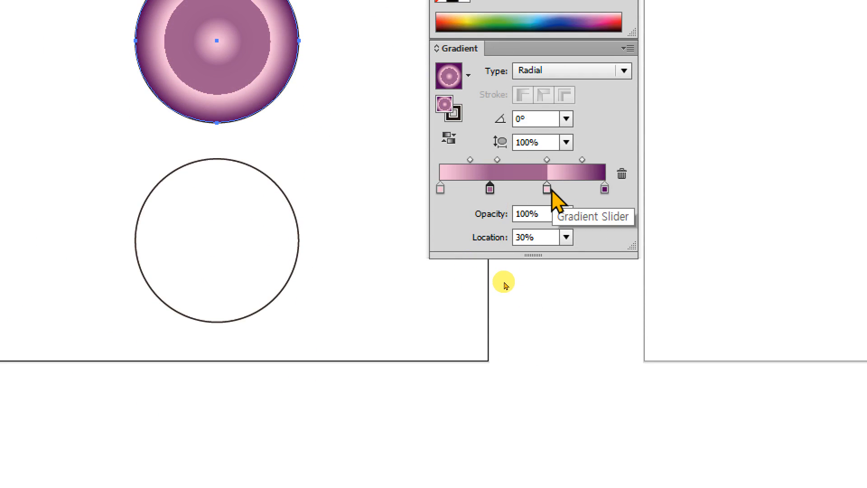
{"action": "left_click_drag", "start_coordinate": [548, 189], "coordinate": [549, 222]}
{"action": "left_click_drag", "start_coordinate": [605, 189], "coordinate": [555, 223]}
{"action": "left_click_drag", "start_coordinate": [491, 188], "coordinate": [618, 190]}
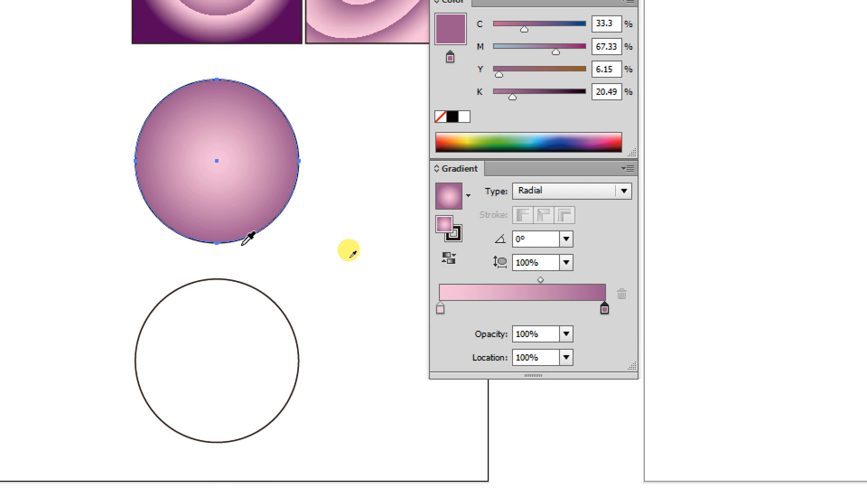
Copy the two-color radial gradient onto the lower circle, offset its center toward the upper left, and angle it at -35.7°
{"action": "left_click", "coordinate": [300, 358], "text": "ctrl"}
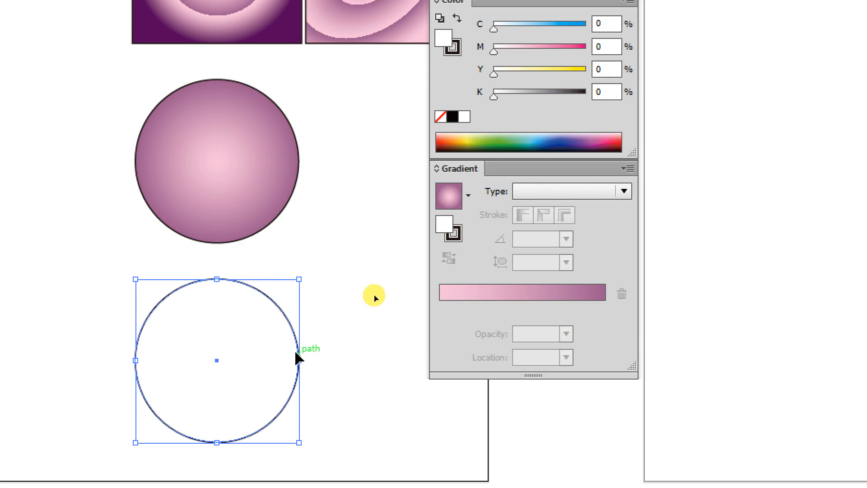
{"action": "left_click", "coordinate": [246, 106]}
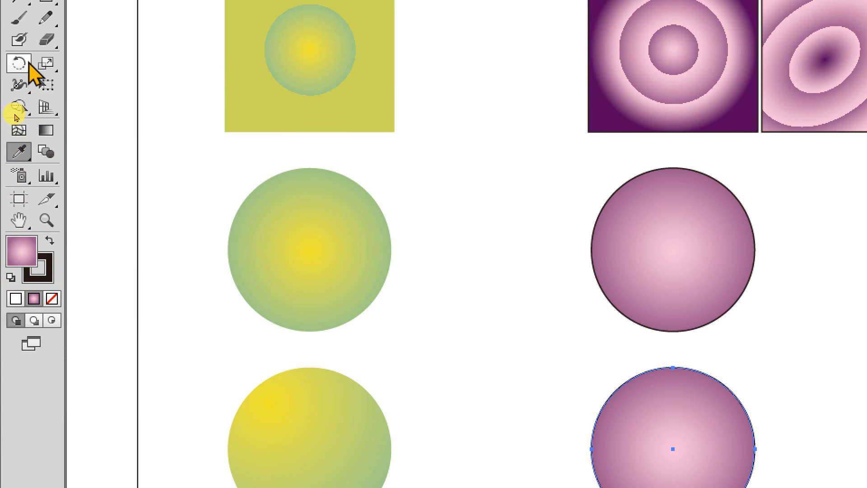
{"action": "double_click", "coordinate": [49, 192]}
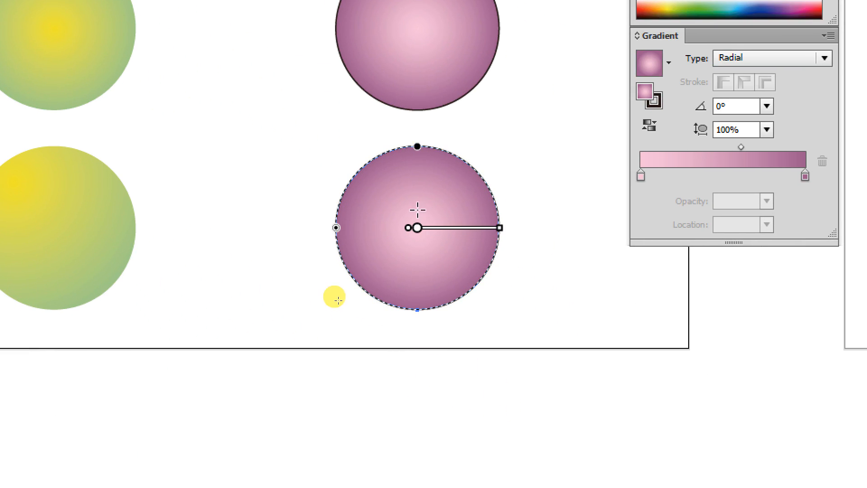
{"action": "left_click_drag", "start_coordinate": [385, 188], "coordinate": [502, 271]}
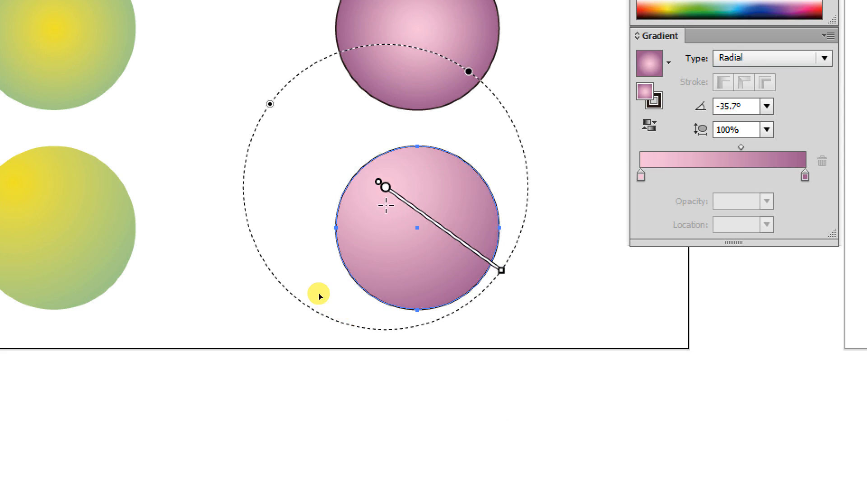
{"action": "left_click_drag", "start_coordinate": [385, 188], "coordinate": [401, 211]}
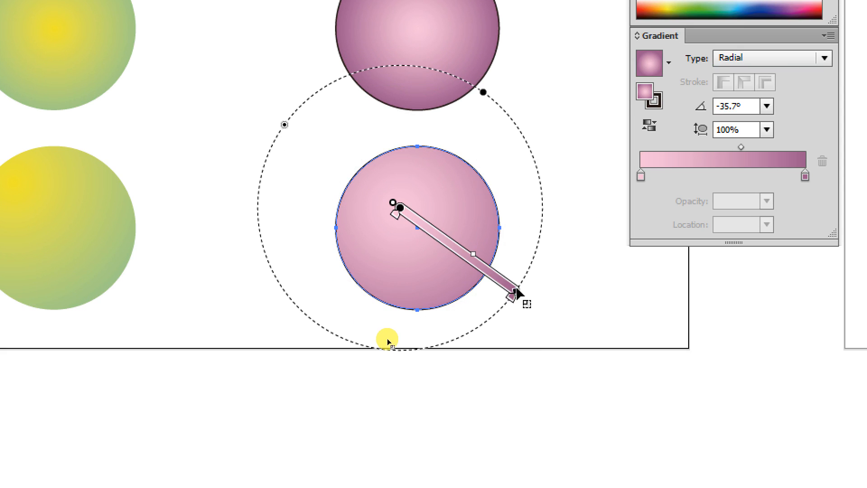
{"action": "left_click_drag", "start_coordinate": [515, 290], "coordinate": [486, 269]}
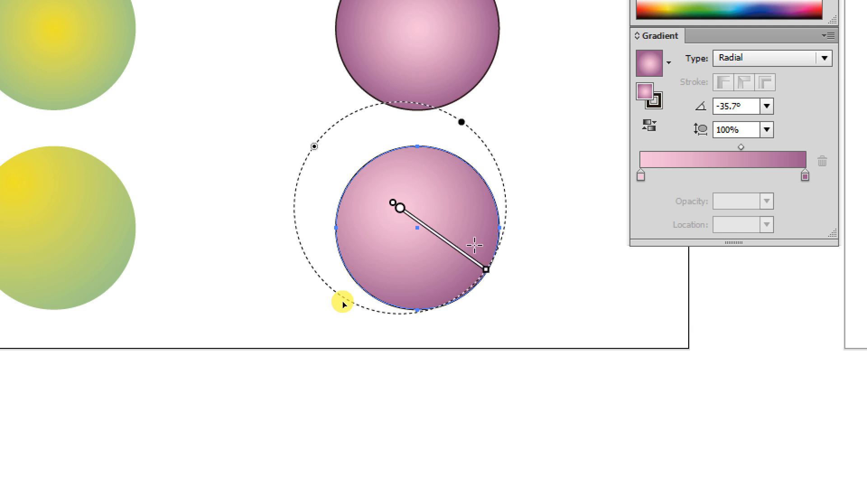
Deselect the lower circle and review the finished gradient shapes together with the neighboring artboards
{"action": "key", "text": "v"}
{"action": "left_click", "coordinate": [231, 332]}
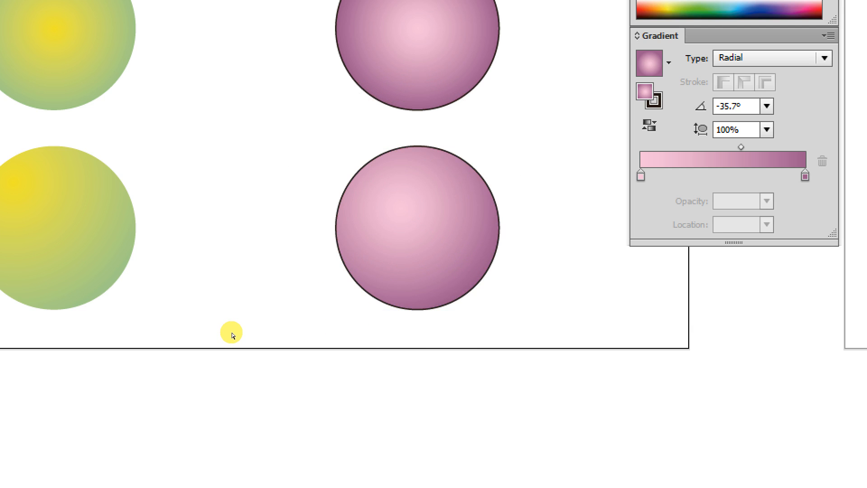
{"action": "key", "text": "ctrl+minus"}
{"action": "key", "text": "ctrl+minus"}
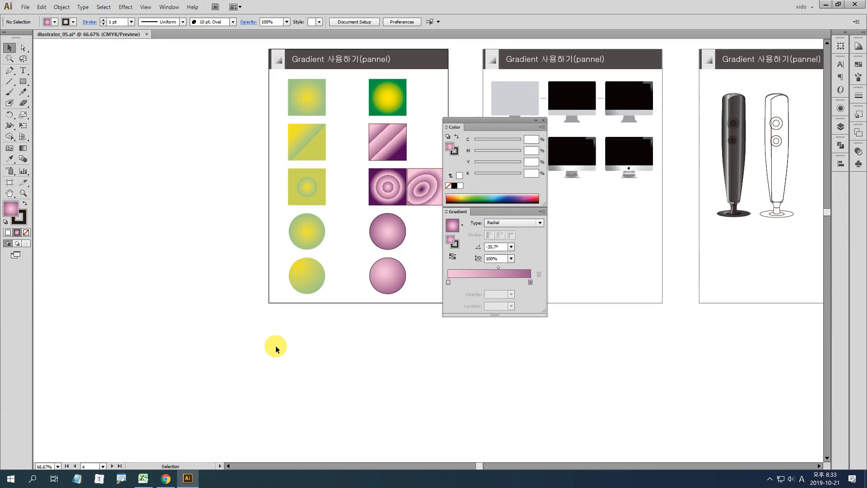
{"action": "left_click_drag", "start_coordinate": [306, 356], "coordinate": [265, 372]}
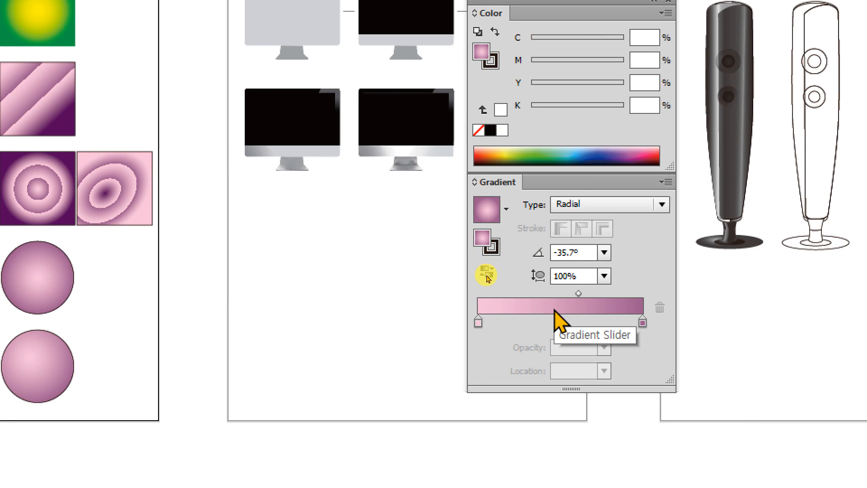
Keep the gradient type as Radial and reverse the gradient so it runs from mauve to pink
{"action": "left_click", "coordinate": [615, 206]}
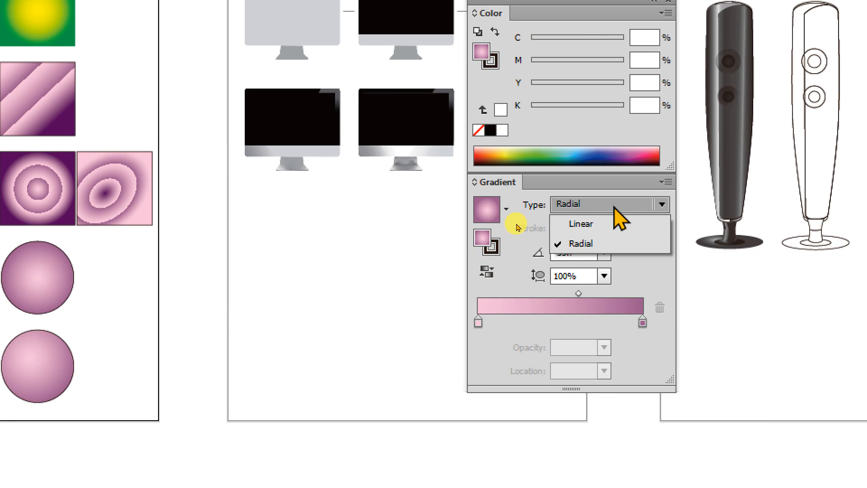
{"action": "left_click", "coordinate": [601, 247]}
{"action": "left_click", "coordinate": [492, 275]}
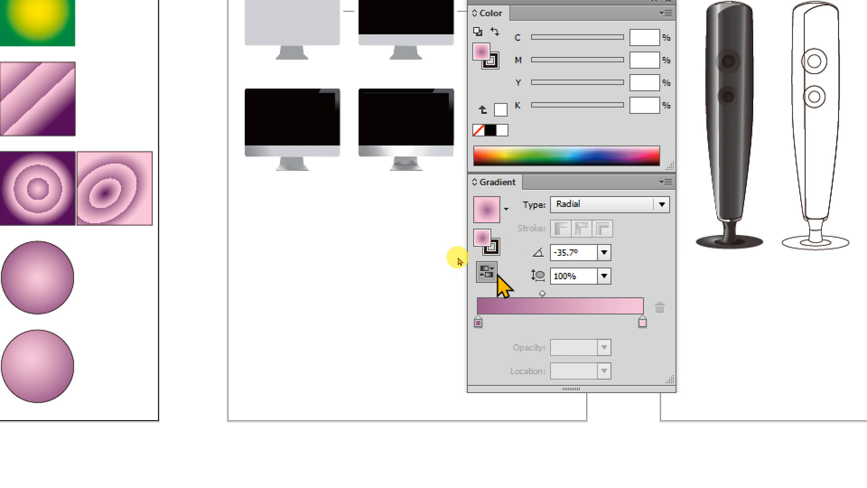
{"action": "left_click", "coordinate": [492, 275]}
{"action": "left_click", "coordinate": [492, 274]}
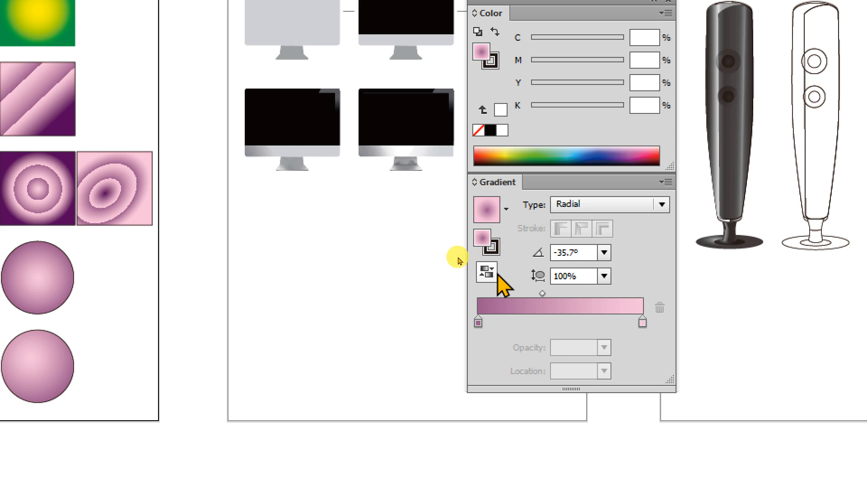